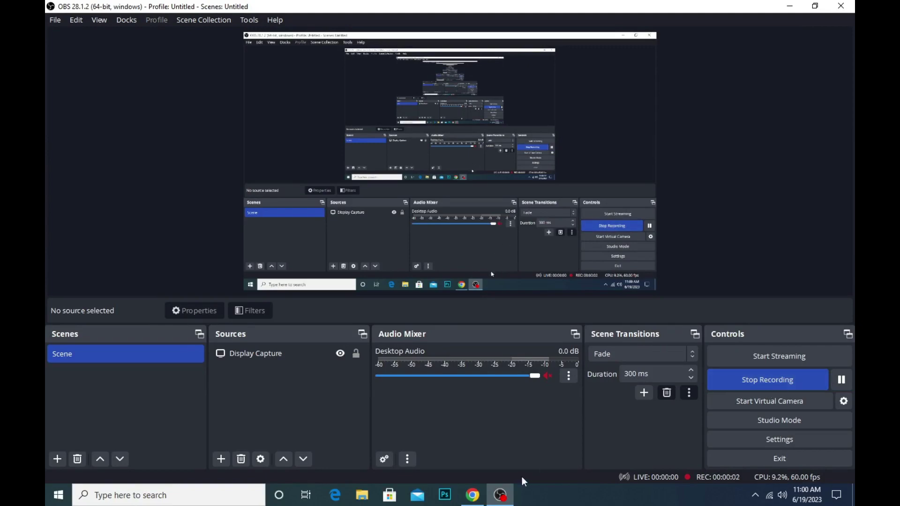
Bring the Chrome window with the AUDJPY 1-hour TradingView chart in front of OBS
click(480, 496)
mouse_move(500, 495)
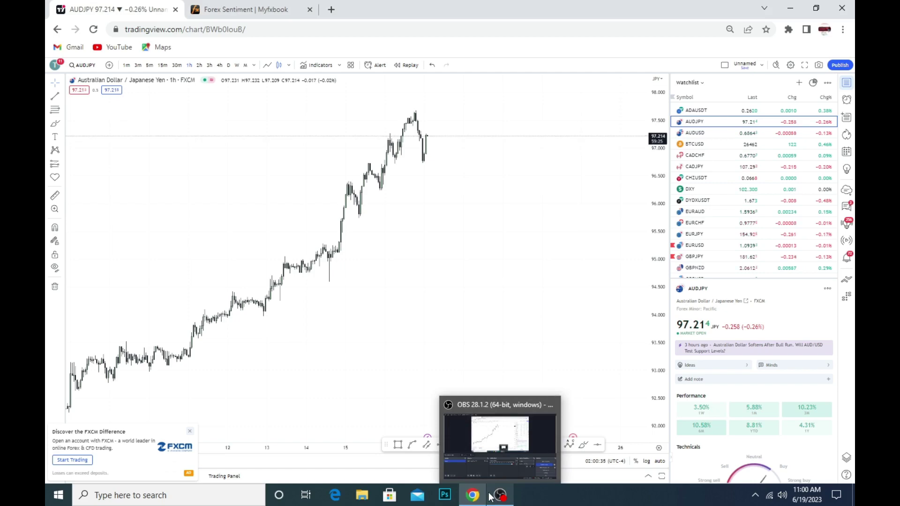
Zoom the AUDJPY 1-hour chart out and close the FXCM advertisement covering it
click(490, 496)
click(490, 496)
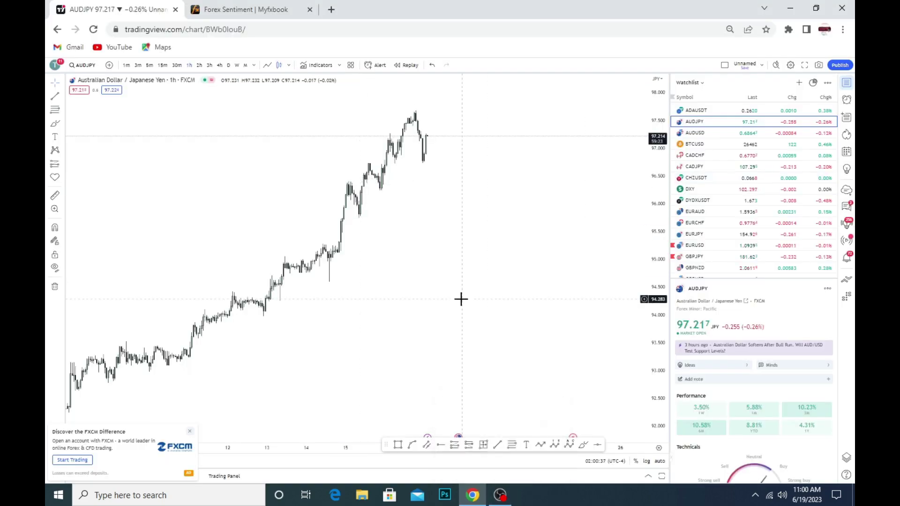
scroll(461, 299, down, 2)
scroll(461, 299, down, 2)
scroll(461, 299, down, 2)
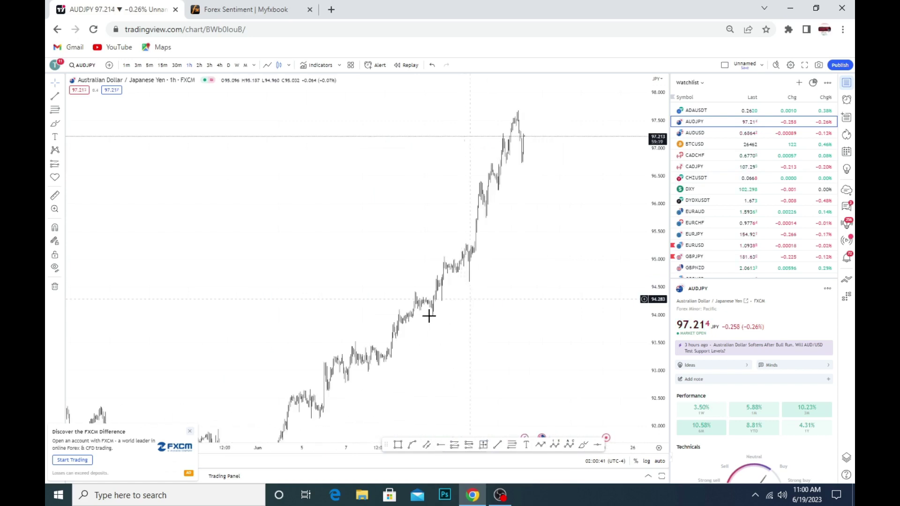
click(189, 432)
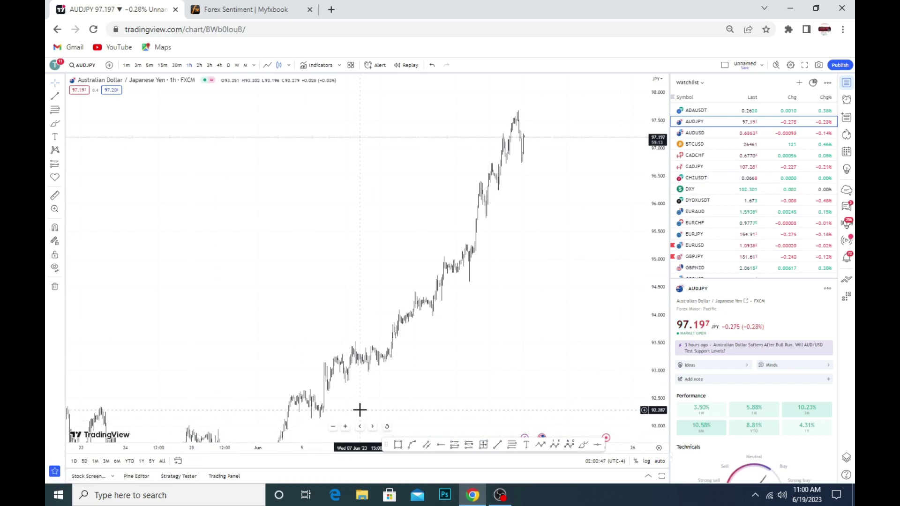
Recentre the recent candles, hide the watchlist panel and compress the time axis to show more days
scroll(377, 369, up, 3)
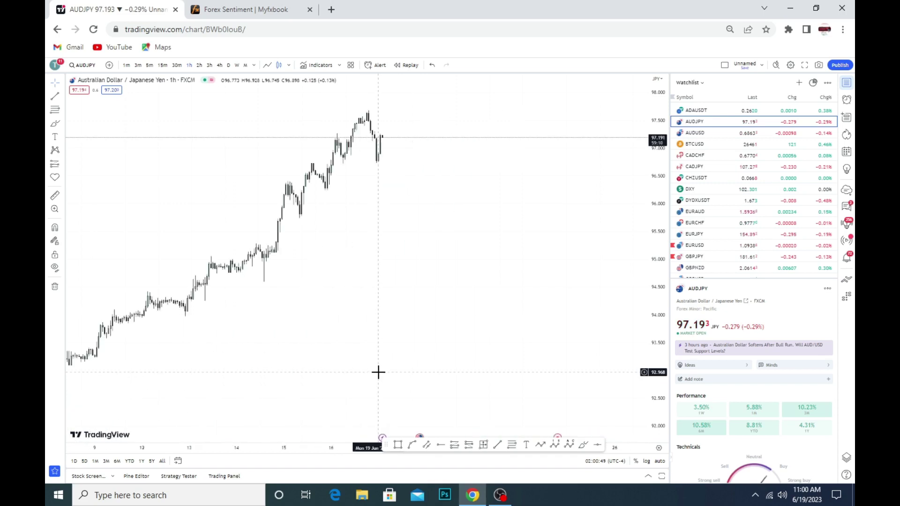
drag(259, 327, 413, 391)
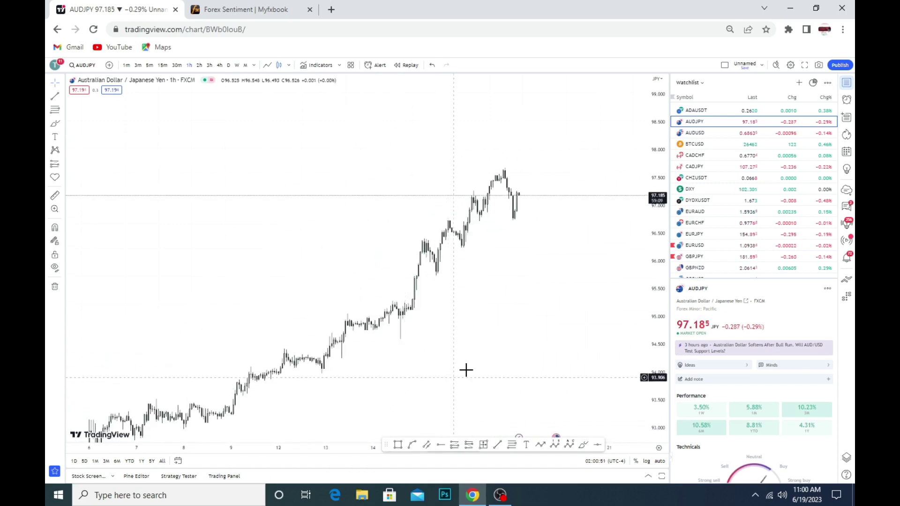
scroll(518, 346, down, 2)
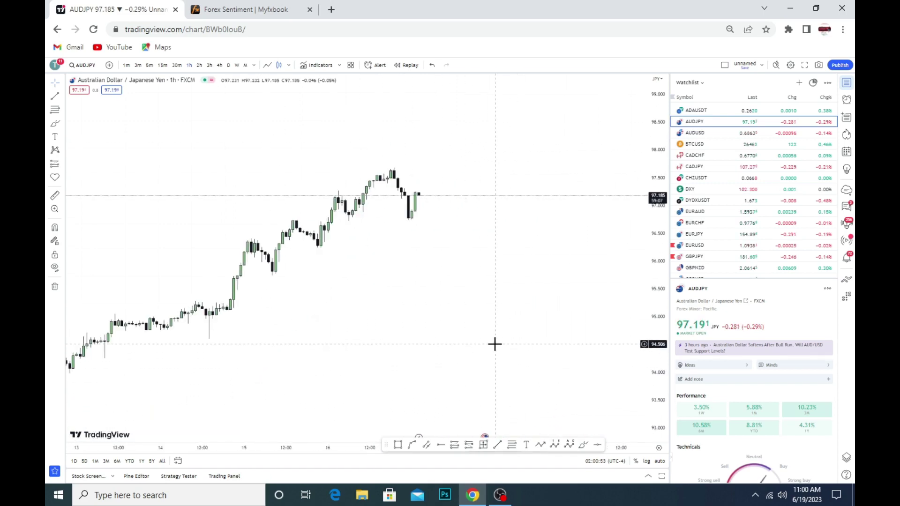
scroll(373, 360, down, 3)
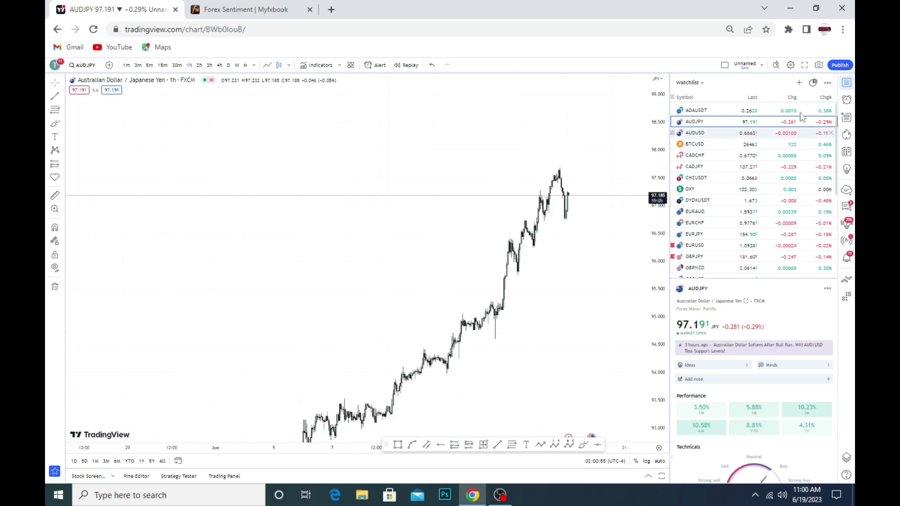
click(846, 83)
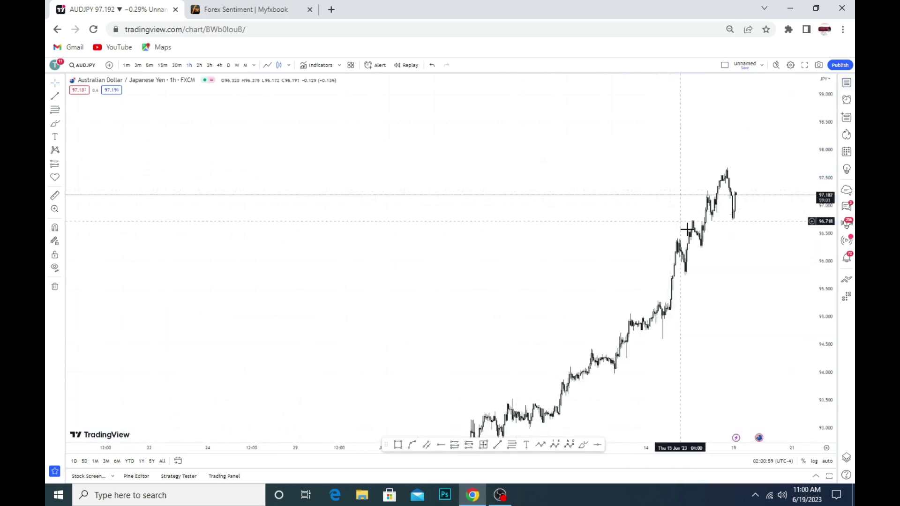
drag(668, 448, 295, 133)
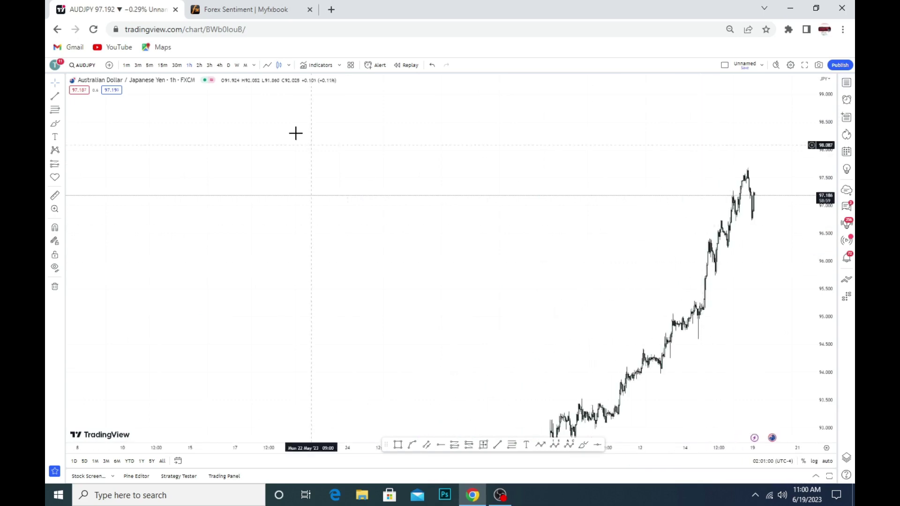
Switch AUDJPY to daily bars and zoom out to view the 2018–2025 history
click(228, 65)
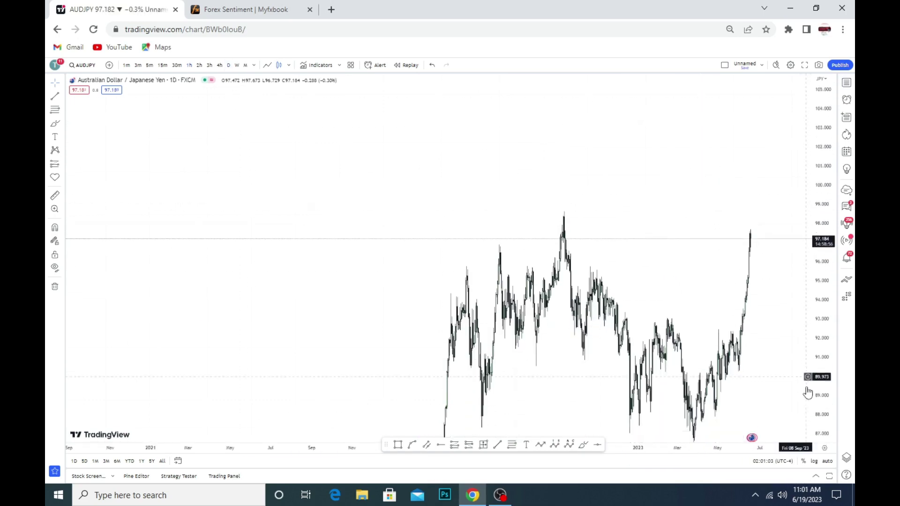
scroll(553, 307, down, 3)
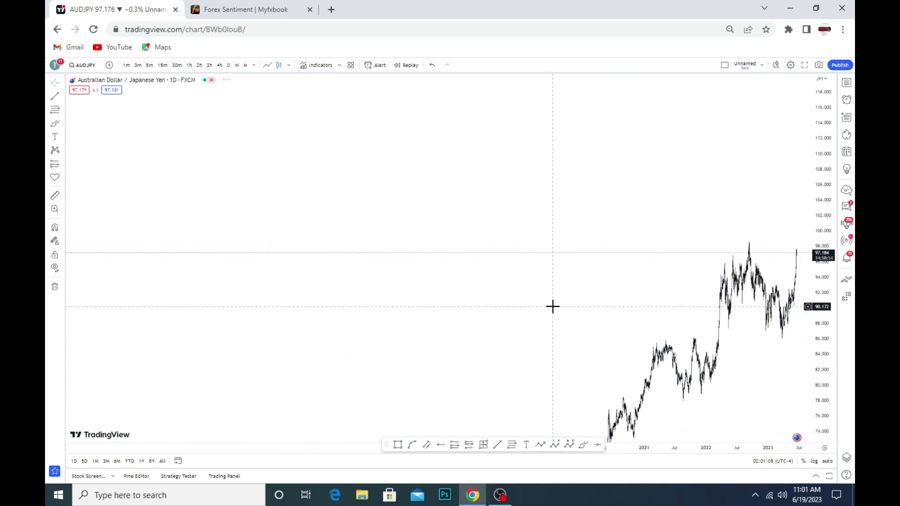
scroll(553, 307, down, 3)
scroll(547, 233, down, 3)
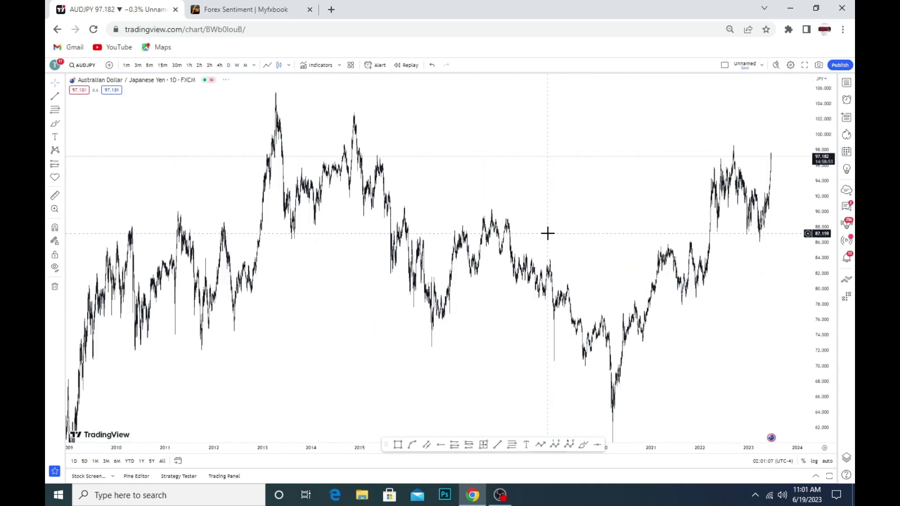
scroll(548, 233, up, 3)
drag(552, 237, 528, 392)
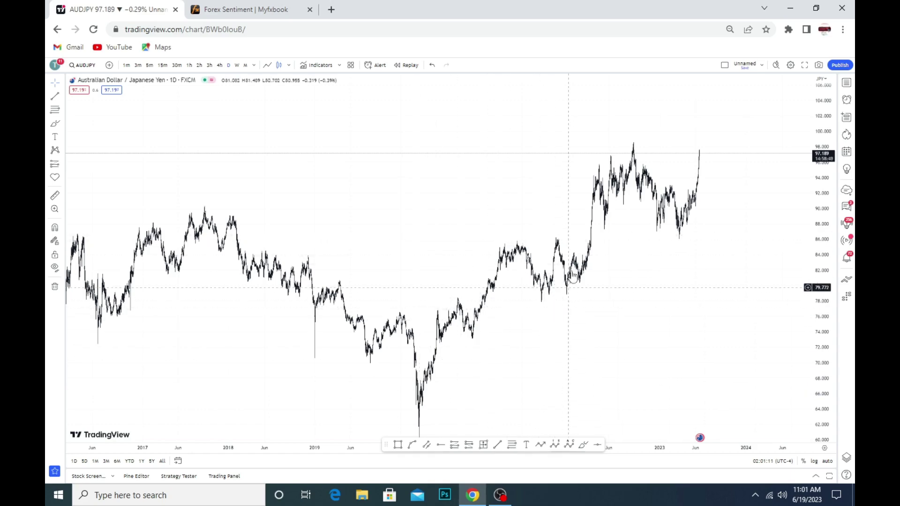
mouse_move(654, 267)
mouse_down()
mouse_move(577, 339)
mouse_move(524, 370)
mouse_move(633, 255)
mouse_up()
Pan toward the 2022 highs and latest daily bars, leaving empty space on the right
scroll(582, 280, up, 2)
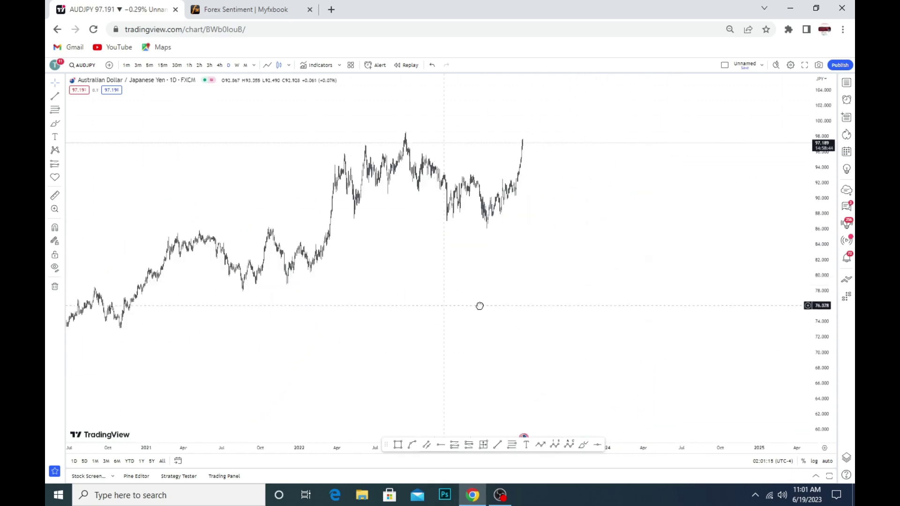
drag(478, 305, 624, 302)
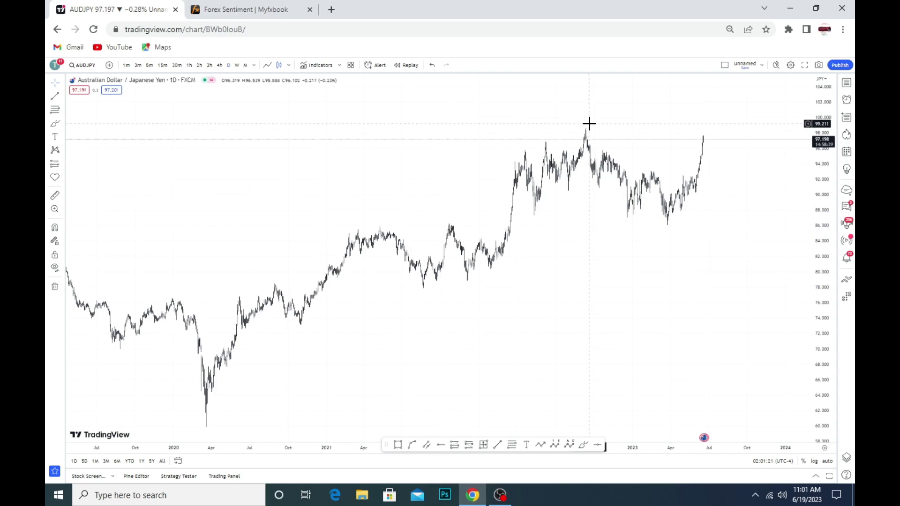
drag(636, 292, 604, 351)
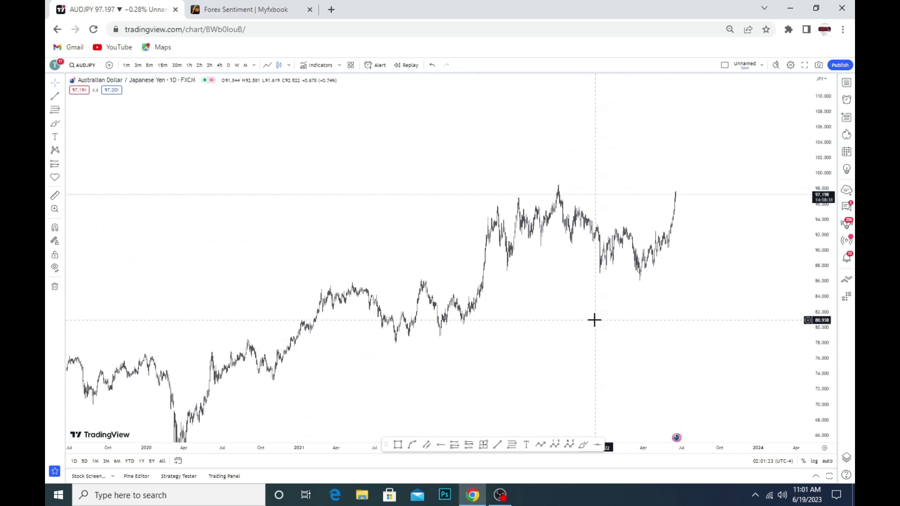
drag(594, 320, 497, 291)
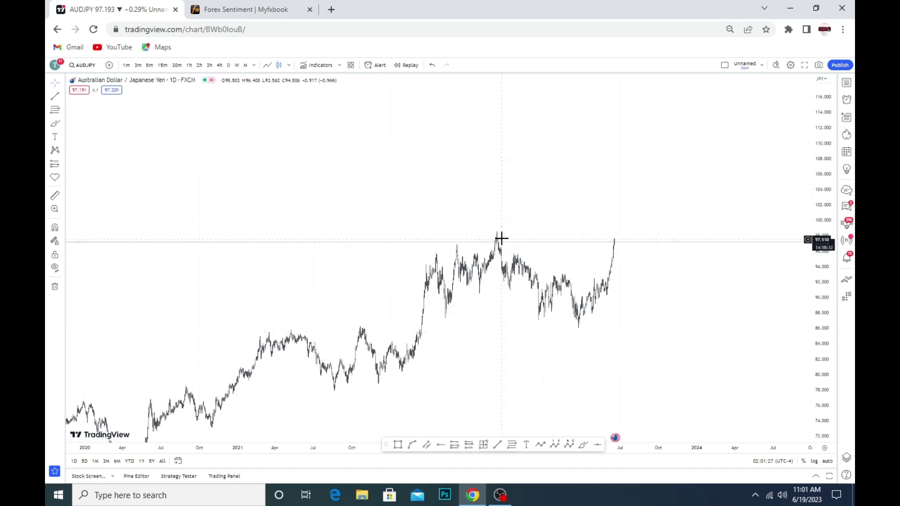
scroll(588, 314, up, 5)
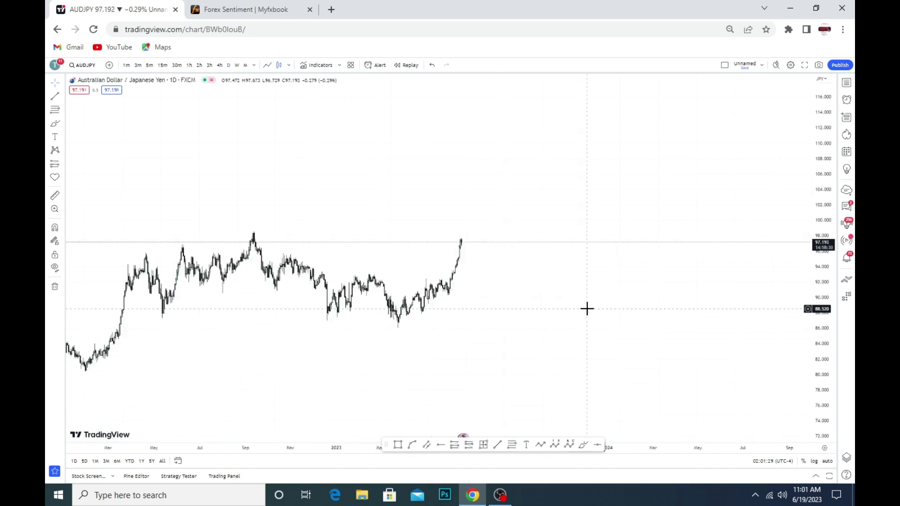
mouse_move(587, 307)
mouse_down()
mouse_move(440, 315)
mouse_move(500, 307)
mouse_up()
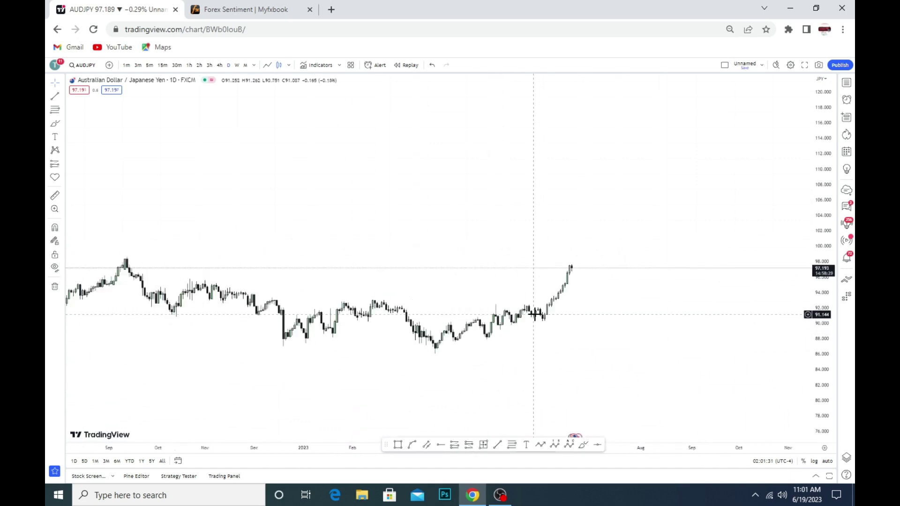
scroll(525, 266, down, 3)
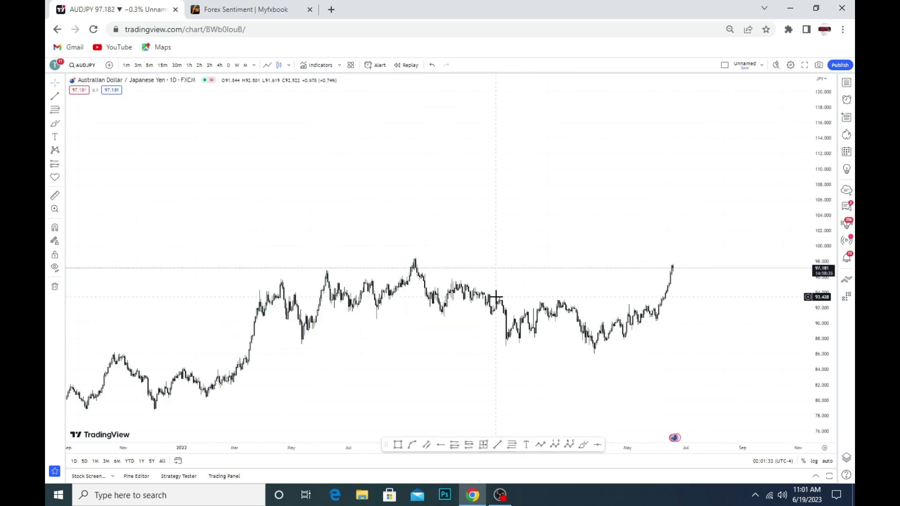
scroll(525, 266, down, 3)
scroll(586, 258, down, 2)
scroll(586, 258, down, 2)
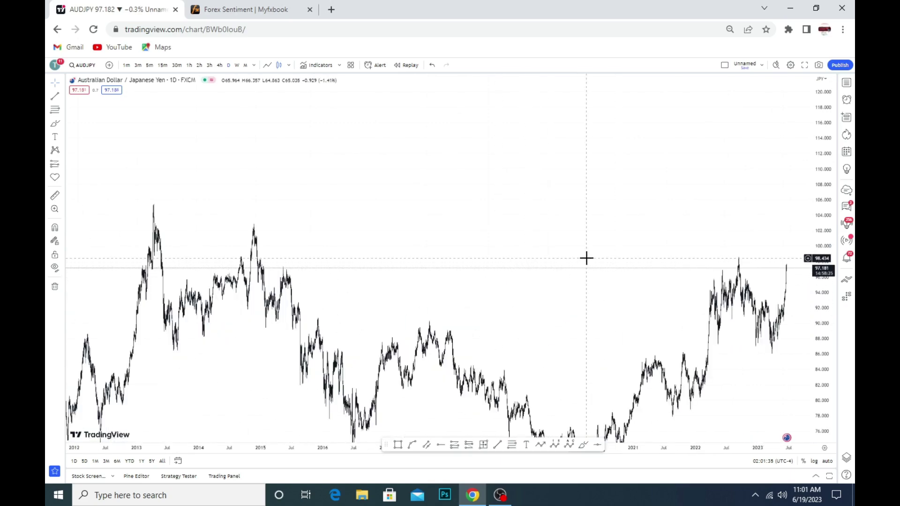
drag(586, 257, 407, 281)
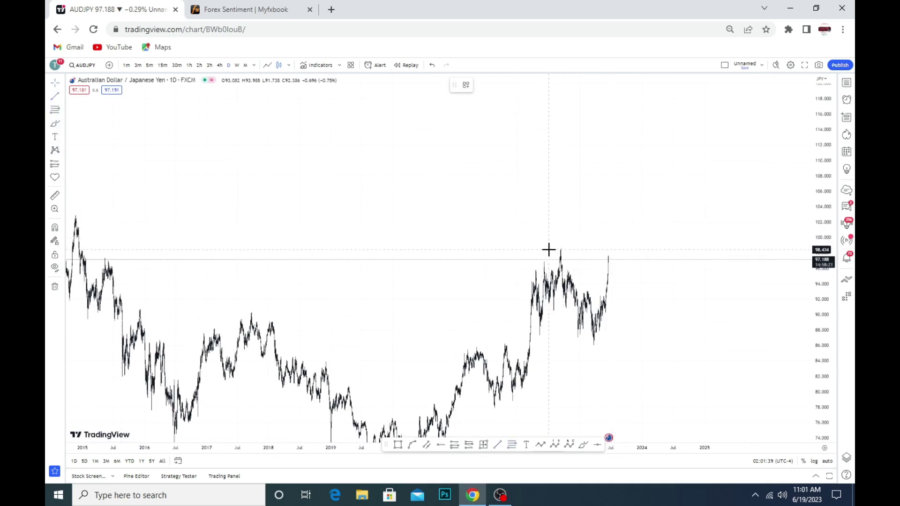
Place a horizontal level at the 2022 high near 98.5, extended to the right
click(713, 249)
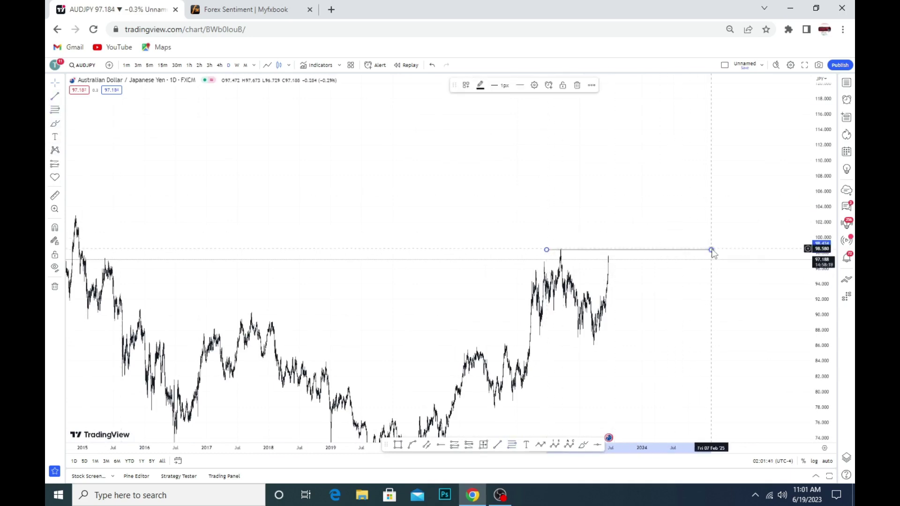
drag(662, 296, 690, 300)
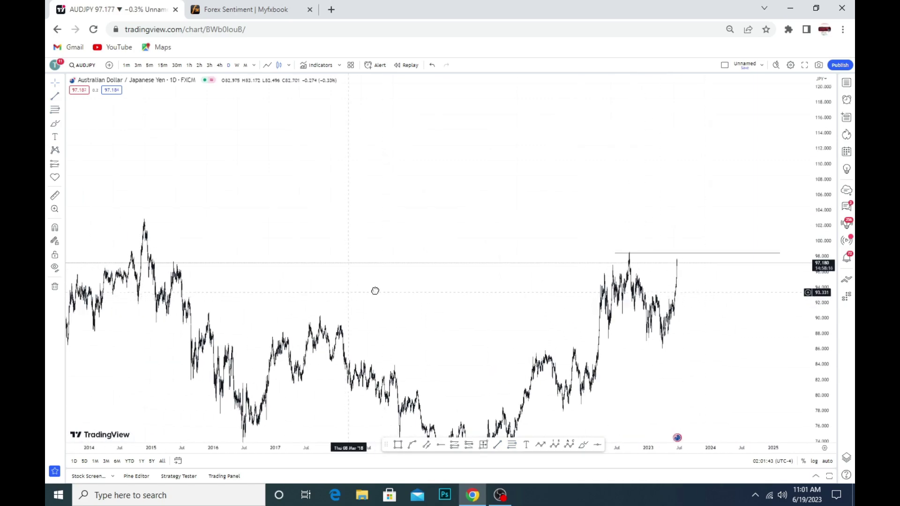
drag(373, 291, 457, 216)
Try a Fibonacci retracement from the 2014 high down to about 62.9, then delete it
scroll(602, 209, down, 2)
drag(603, 209, 532, 183)
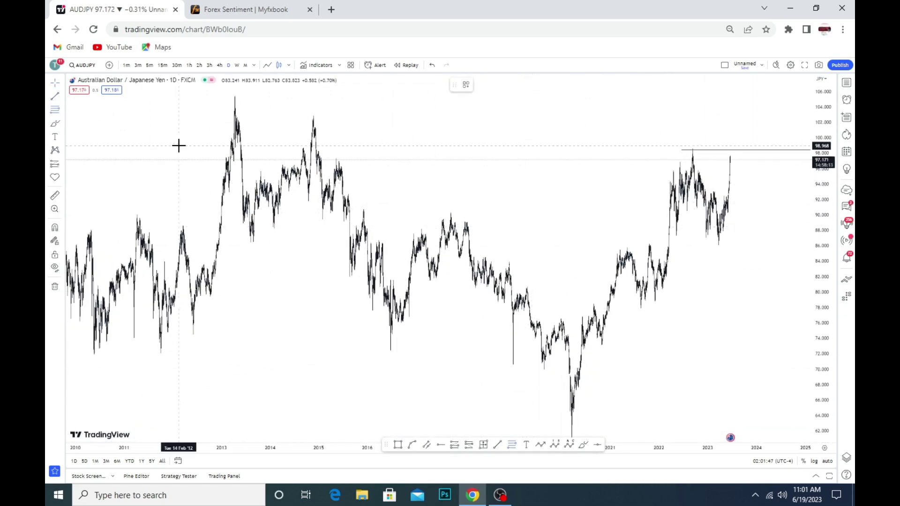
click(307, 115)
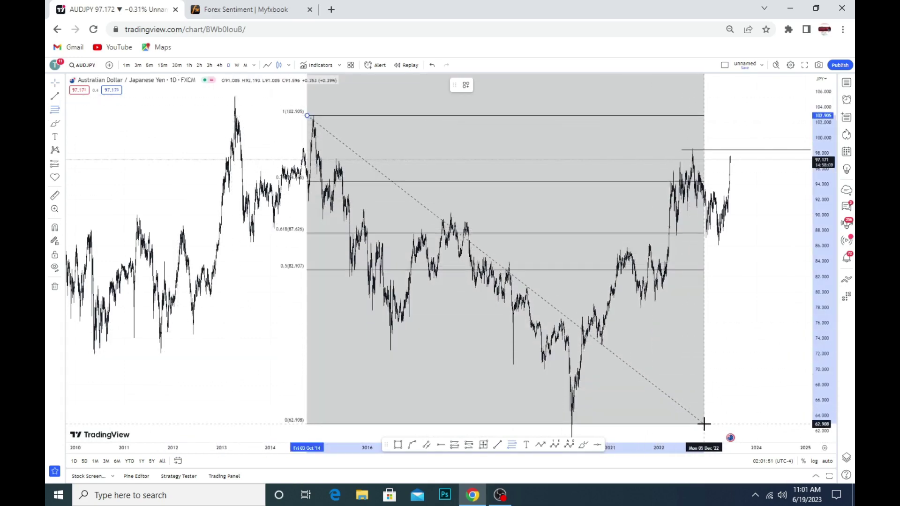
click(704, 424)
drag(820, 271, 820, 319)
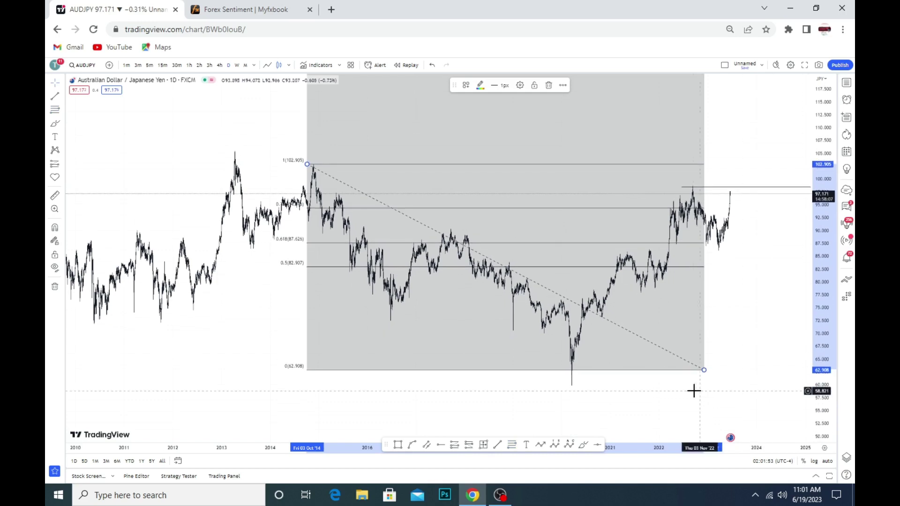
drag(705, 369, 719, 387)
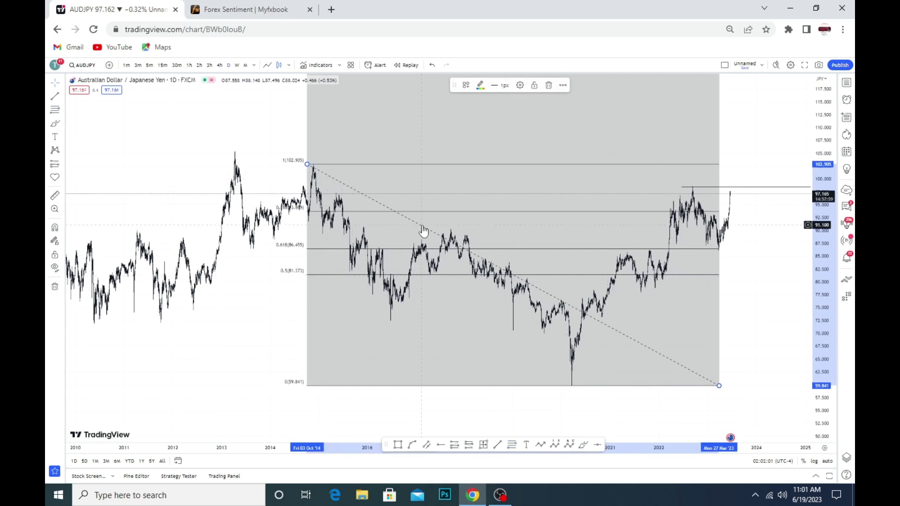
key(Delete)
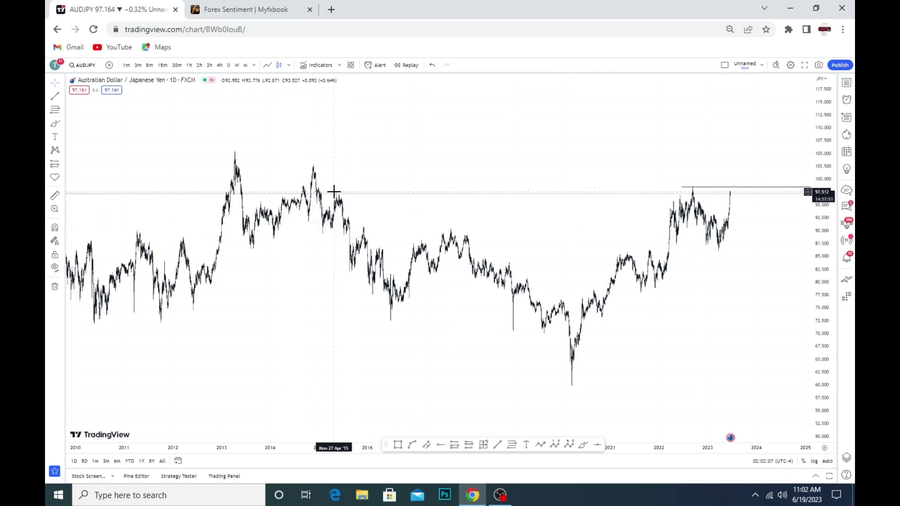
Zoom into 2014–2016 and draw a grey rectangle zone around 100–101 below the late-2014 peak
scroll(300, 186, up, 5)
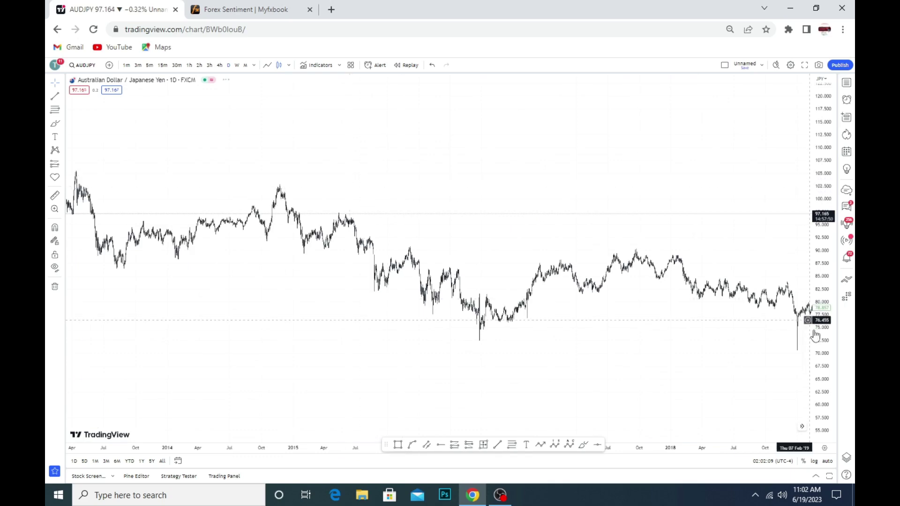
drag(392, 176, 505, 269)
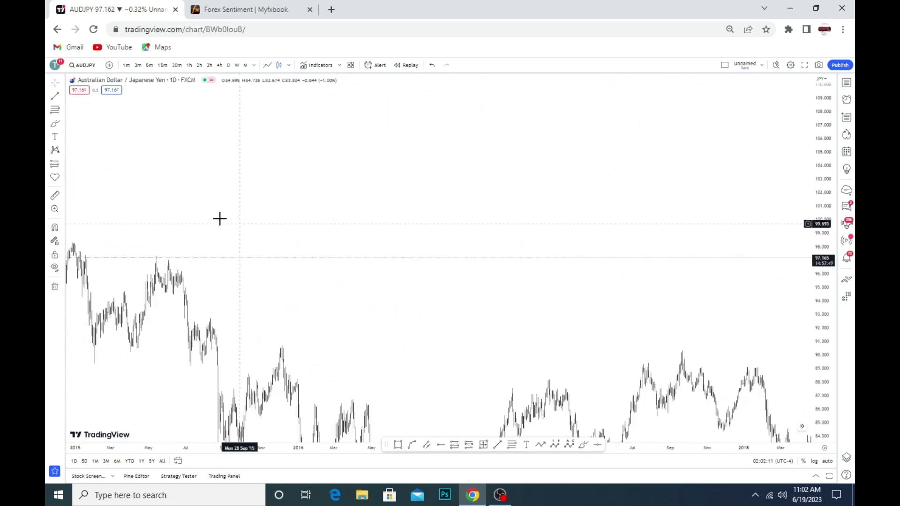
scroll(667, 249, up, 3)
drag(667, 249, 440, 241)
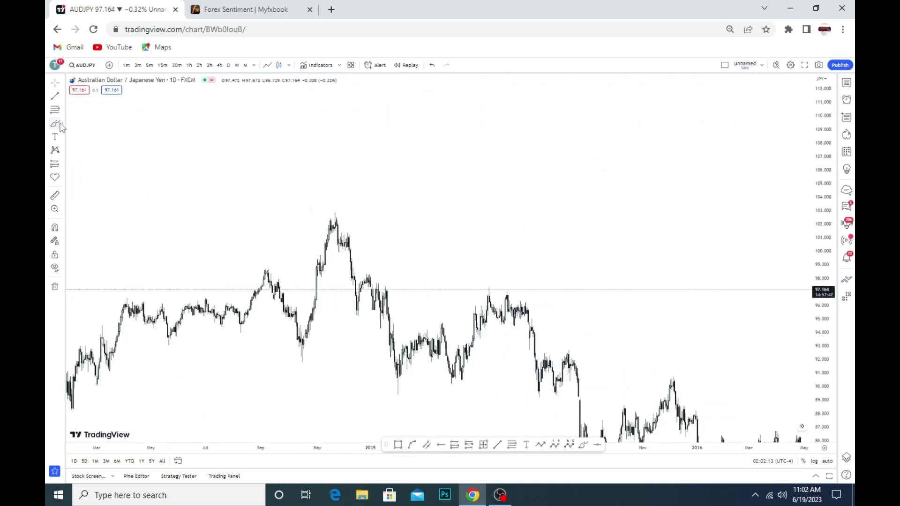
click(398, 445)
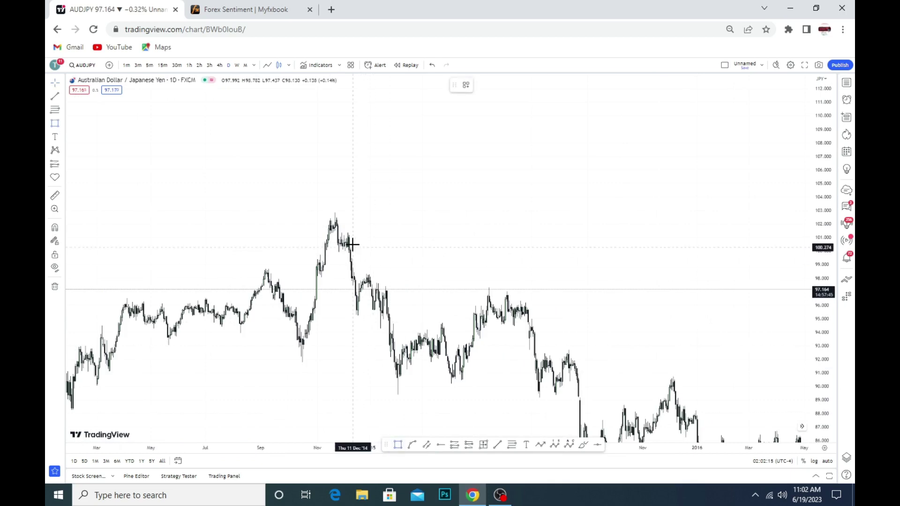
drag(346, 234, 350, 249)
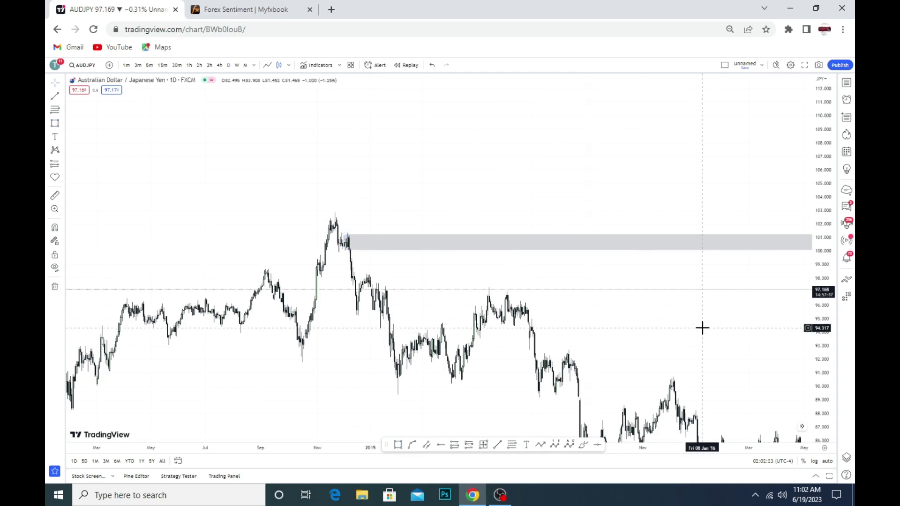
Pan to the latest 2023 bars and switch to the Myfxbook Forex Sentiment page
mouse_move(701, 327)
mouse_down()
mouse_move(757, 346)
mouse_move(191, 267)
mouse_up()
mouse_move(490, 283)
mouse_down()
mouse_move(368, 274)
mouse_move(542, 299)
mouse_move(263, 227)
mouse_move(585, 267)
mouse_up()
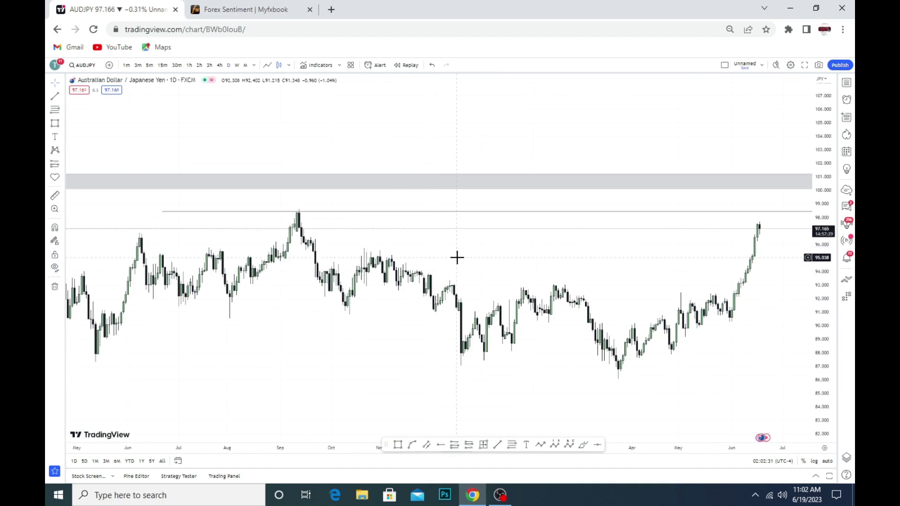
click(255, 6)
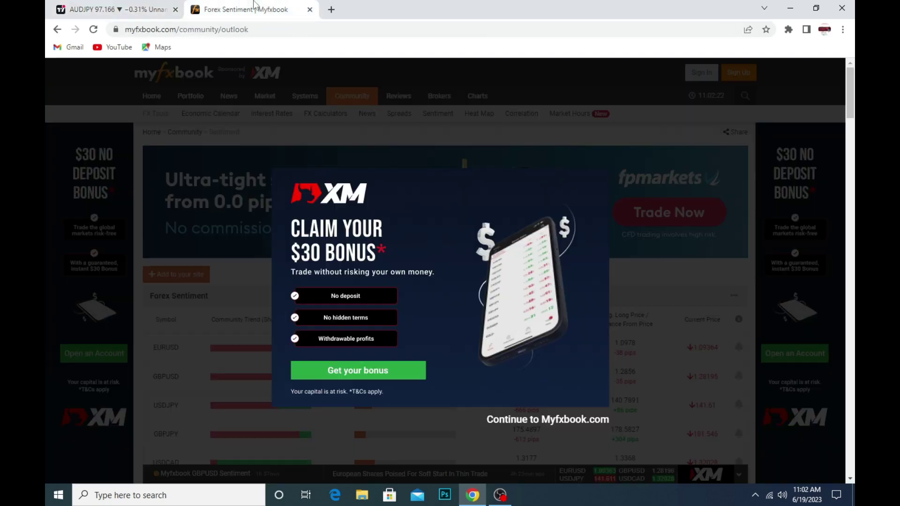
Dismiss the Myfxbook bonus popup, find the 'aud' sentiment rows, then go back to TradingView
click(576, 422)
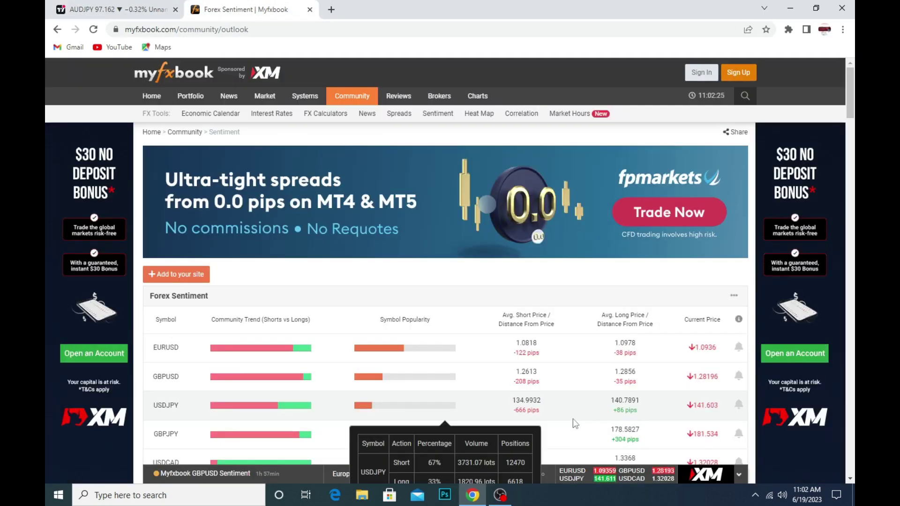
key(ctrl+f)
text(au)
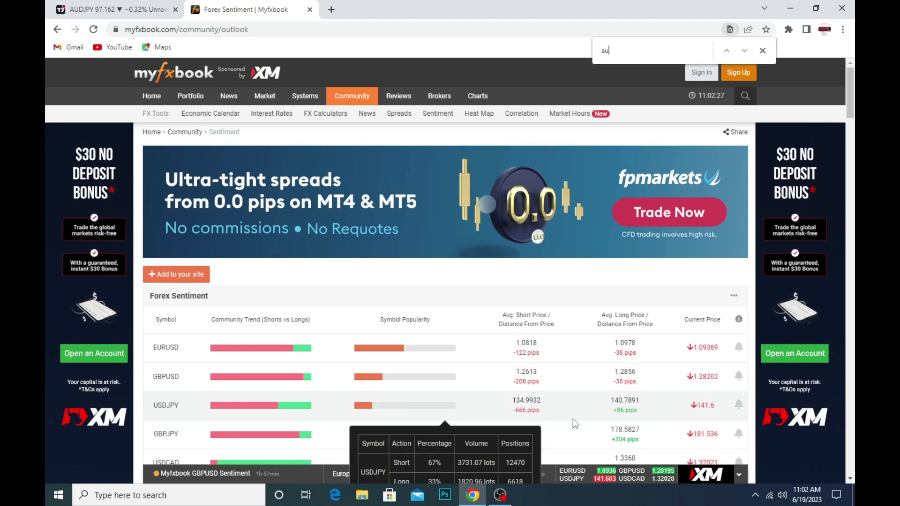
text(d)
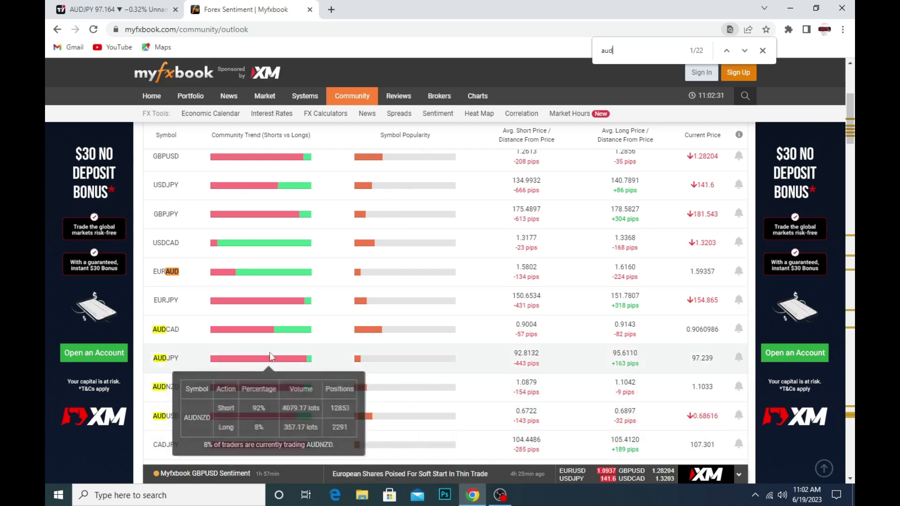
click(114, 5)
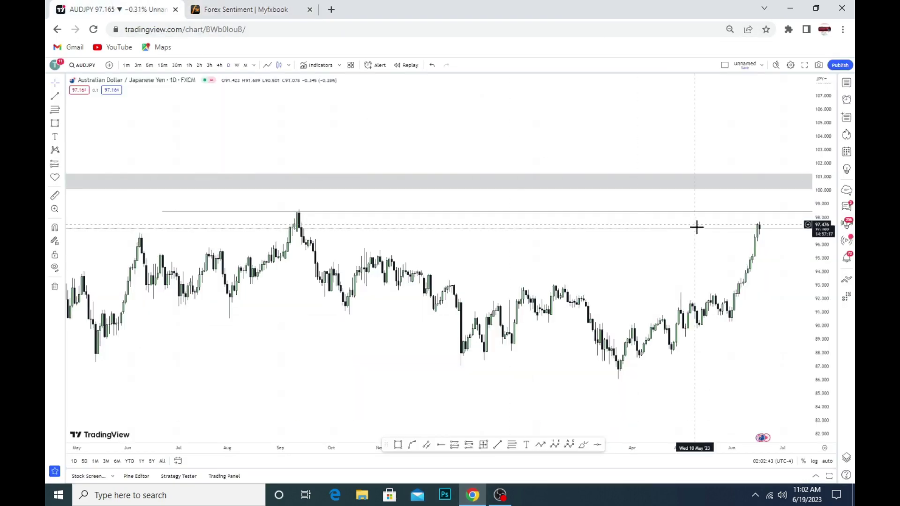
Show AUDJPY on 4-hour bars framing the past year up to the latest spike toward the grey zone
scroll(695, 281, up, 2)
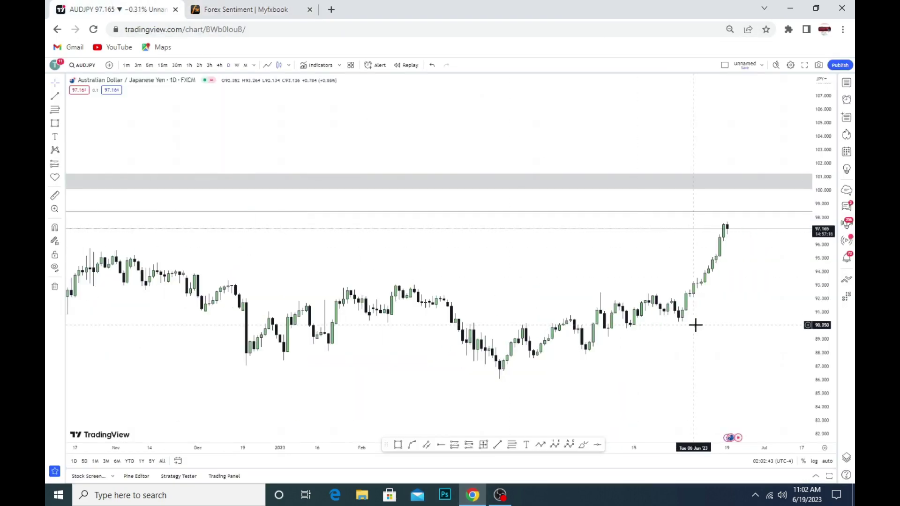
click(189, 65)
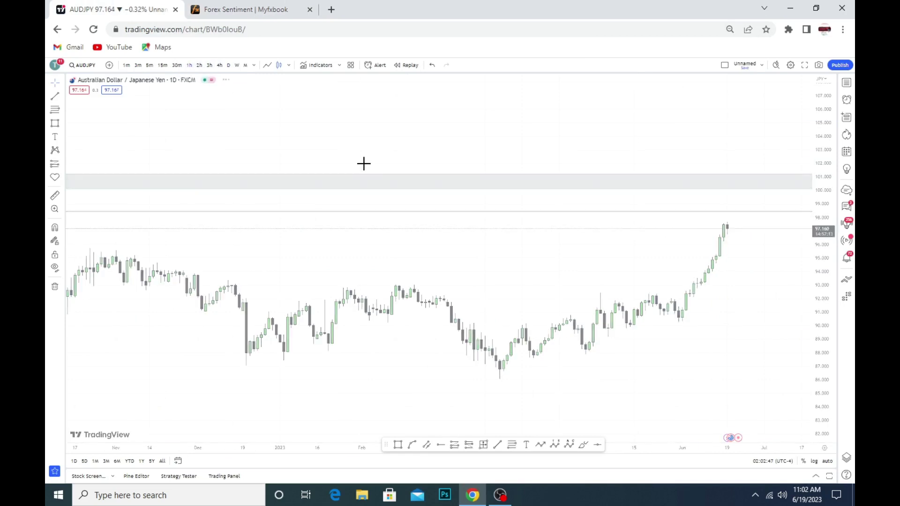
scroll(765, 346, down, 3)
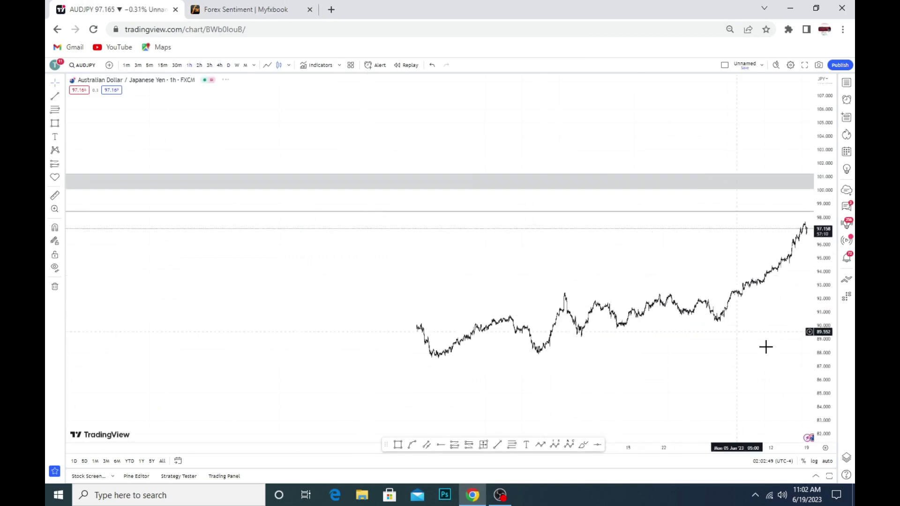
scroll(699, 357, down, 3)
scroll(526, 372, up, 1)
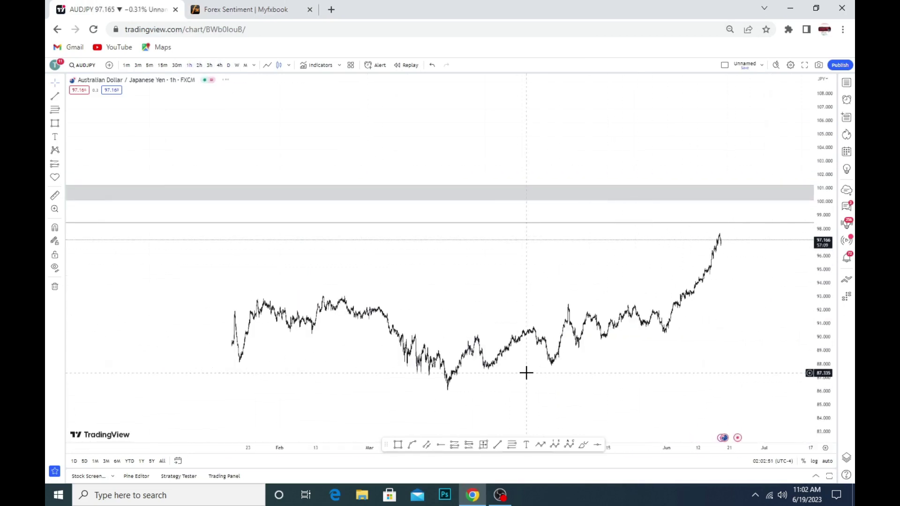
drag(303, 267, 592, 268)
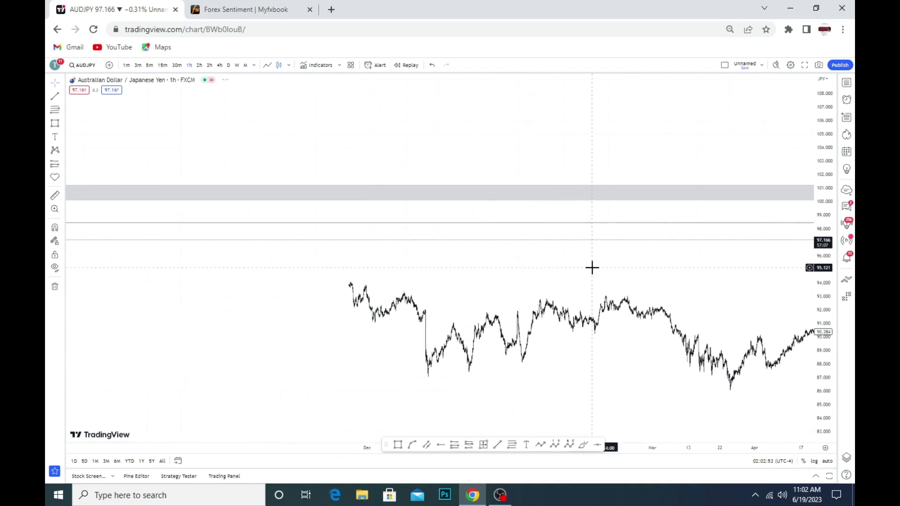
click(219, 65)
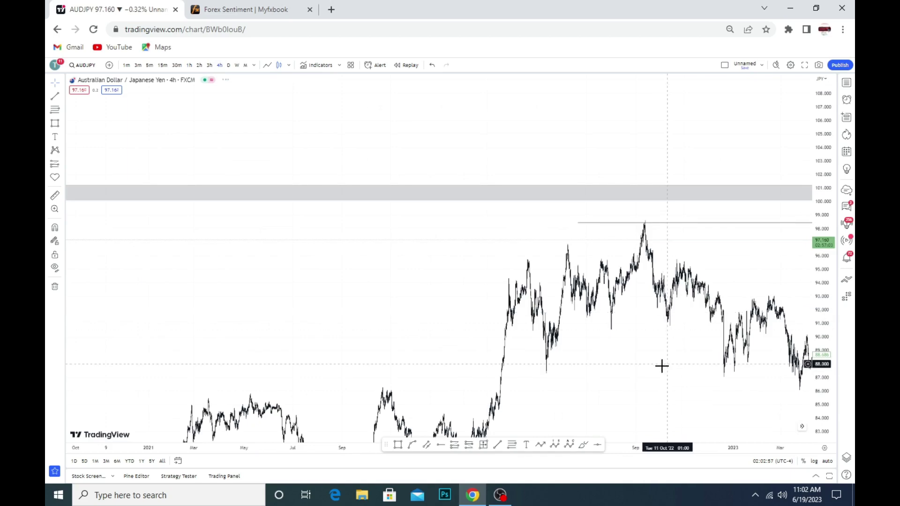
mouse_move(662, 366)
mouse_down()
mouse_move(362, 270)
mouse_move(504, 268)
mouse_up()
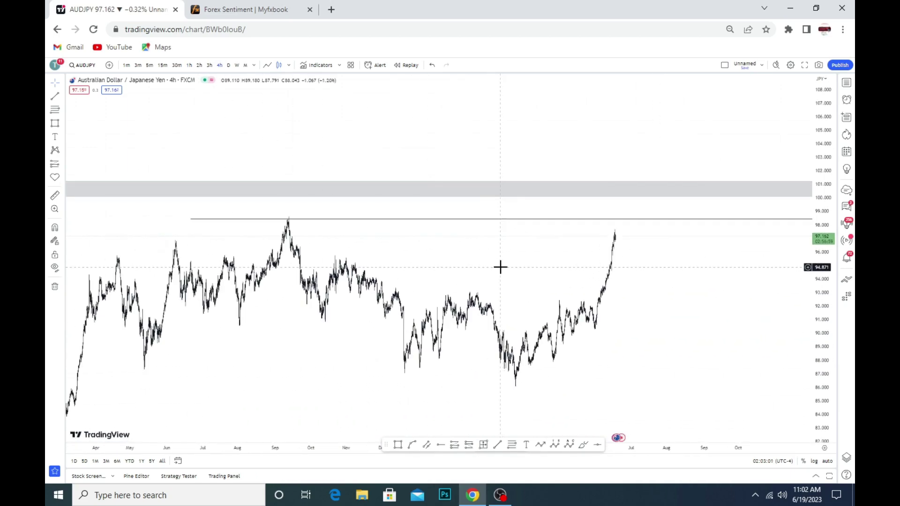
Draw a horizontal line near 95.7 across the 2022–2023 swing highs in line view, then restore bars
click(270, 64)
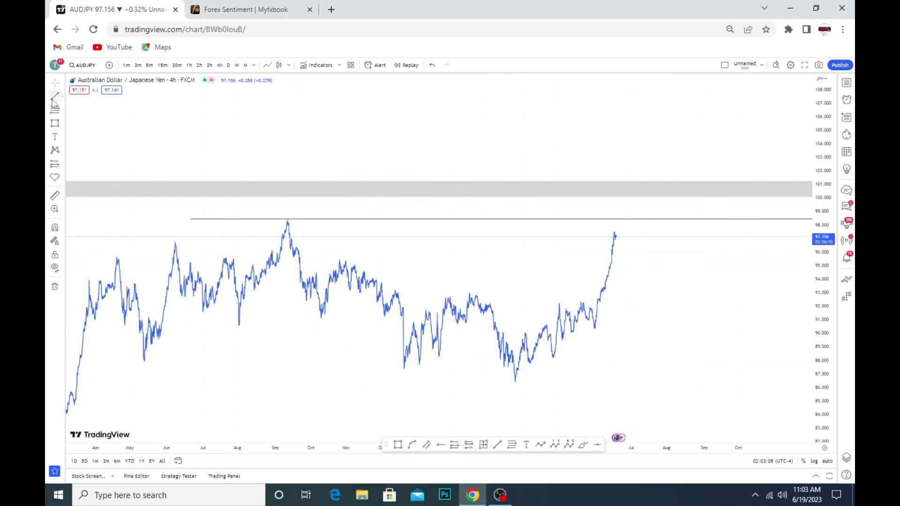
click(104, 255)
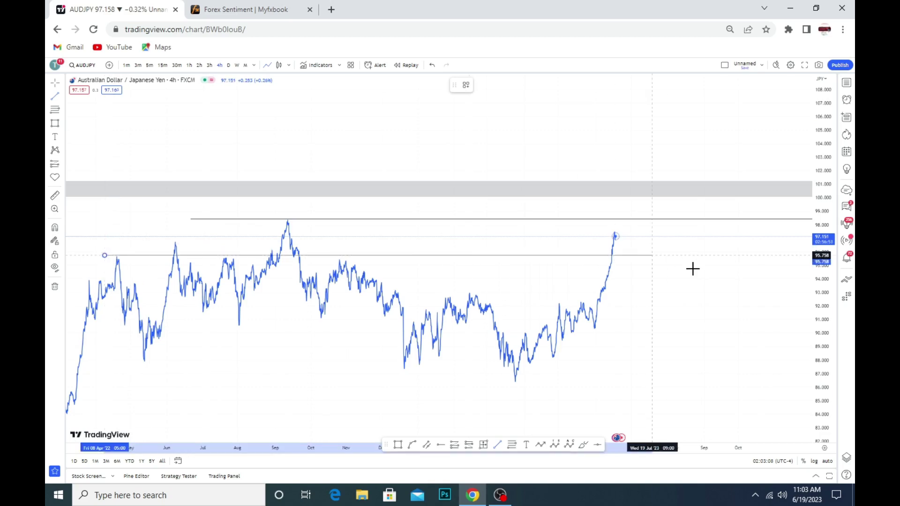
click(745, 276)
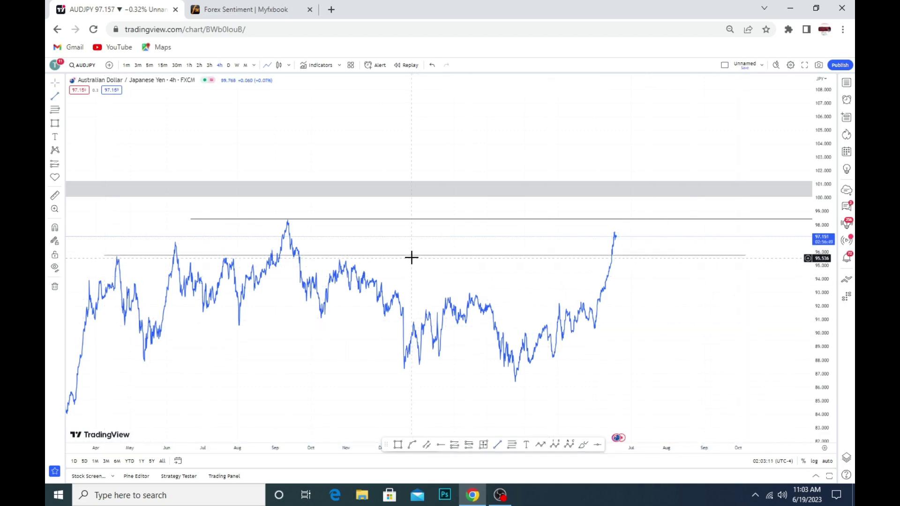
drag(431, 256, 422, 257)
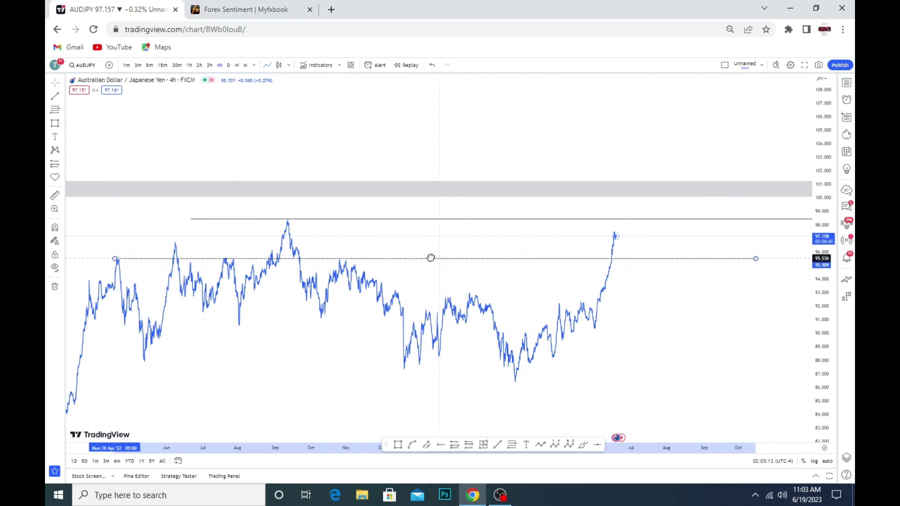
click(340, 330)
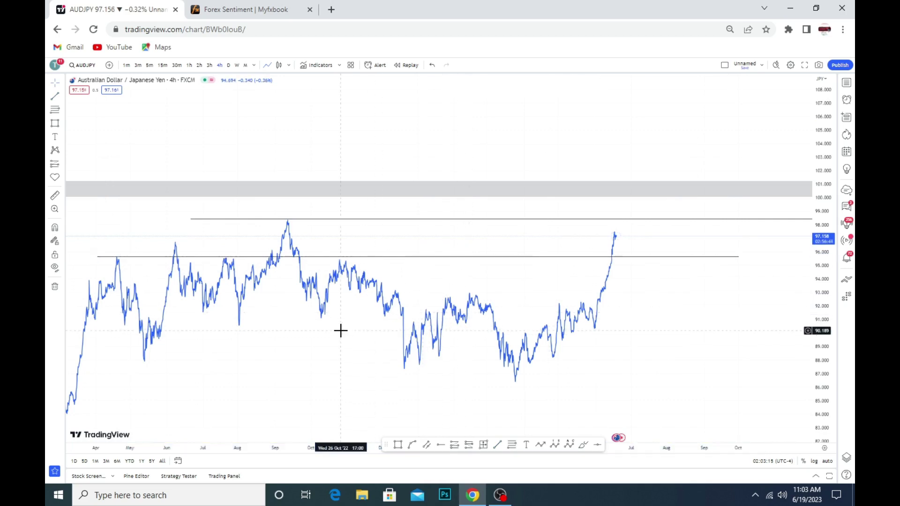
click(281, 66)
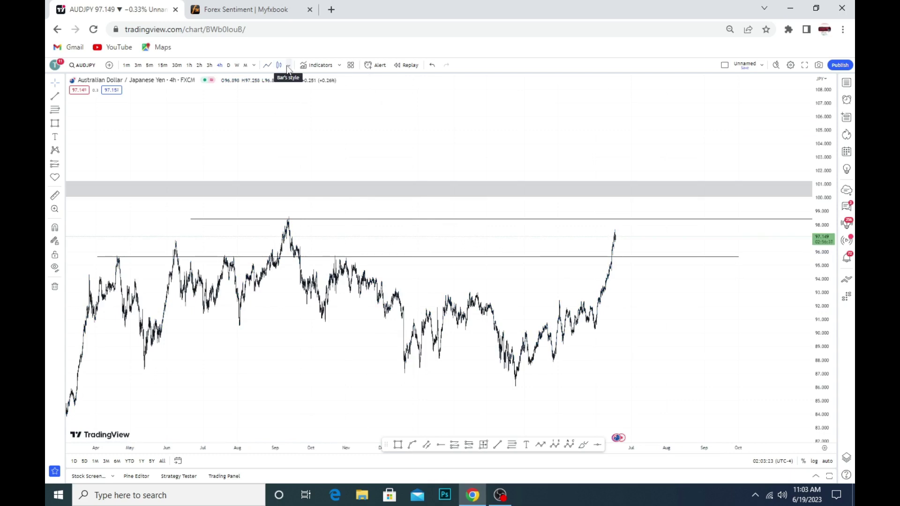
drag(309, 300, 557, 304)
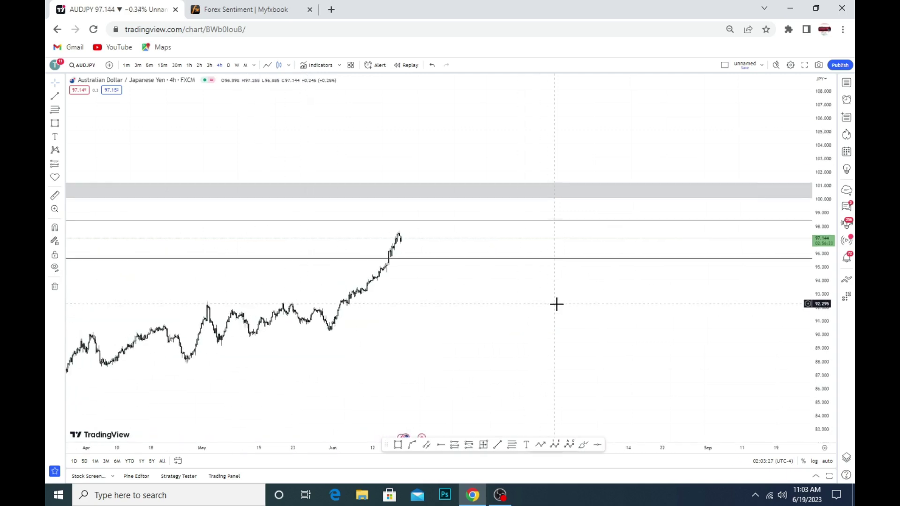
drag(818, 404, 818, 328)
mouse_move(602, 305)
mouse_down()
mouse_move(368, 314)
mouse_move(584, 321)
mouse_move(467, 321)
mouse_up()
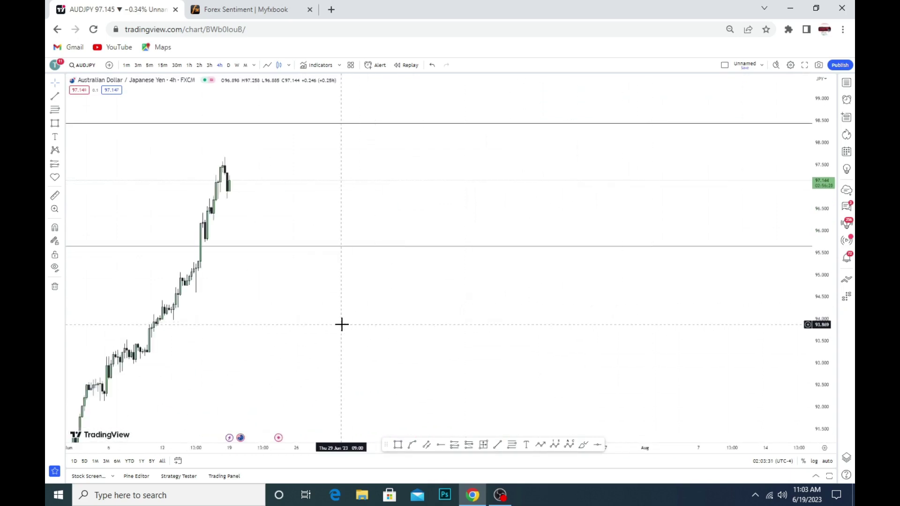
drag(341, 322, 479, 303)
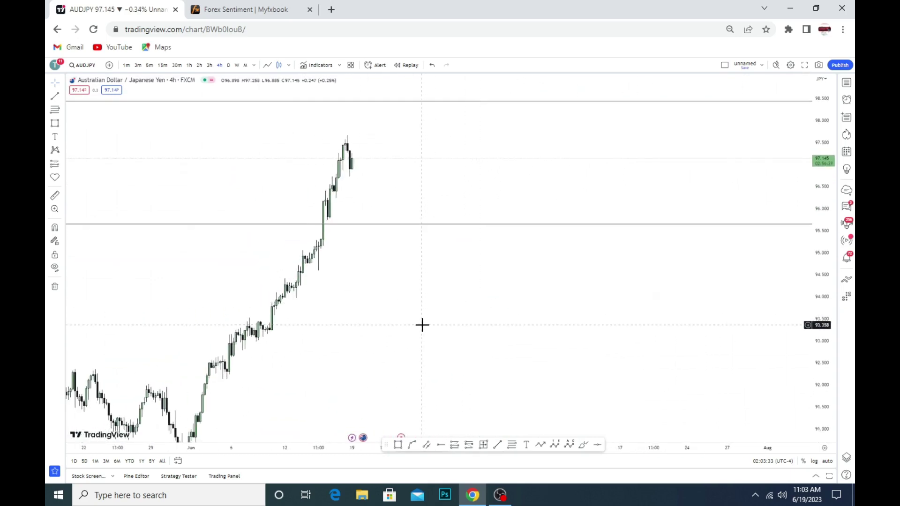
drag(409, 311, 497, 233)
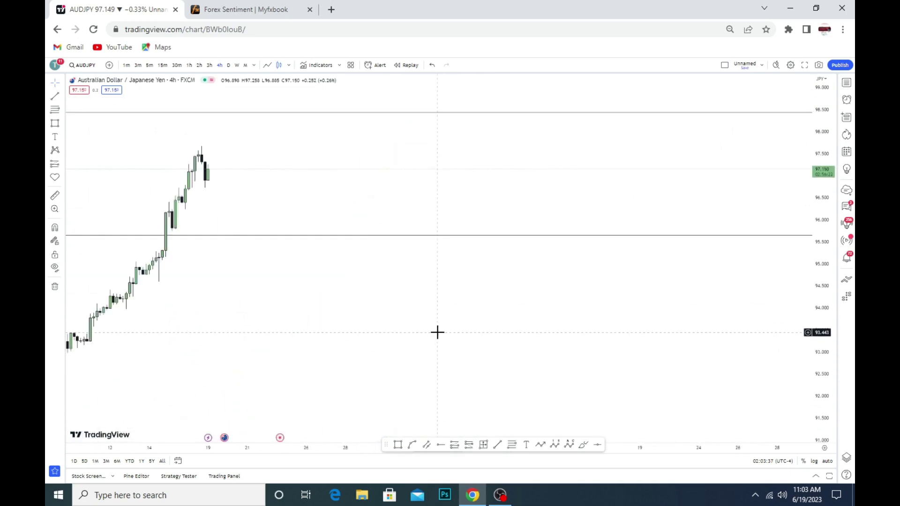
drag(437, 333, 587, 313)
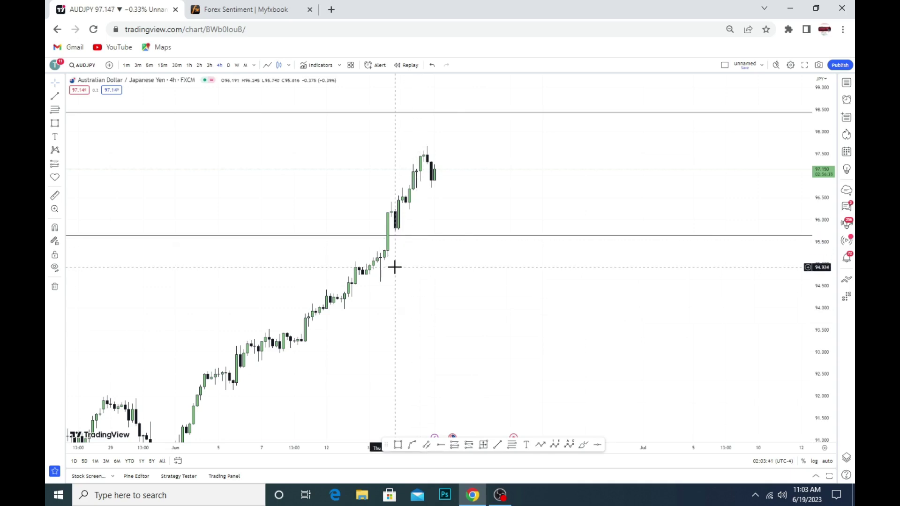
Switch AUDJPY to 1-hour bars and frame the latest candles and lower price levels
click(188, 65)
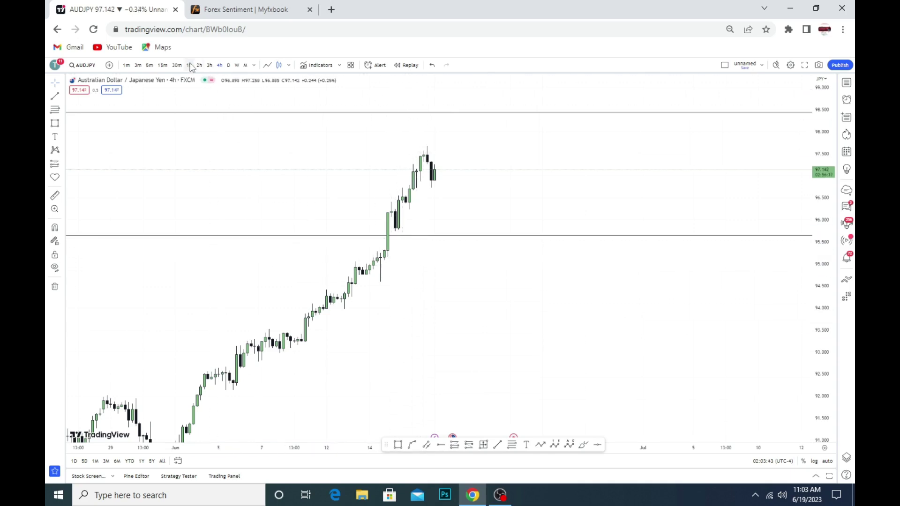
scroll(518, 281, down, 2)
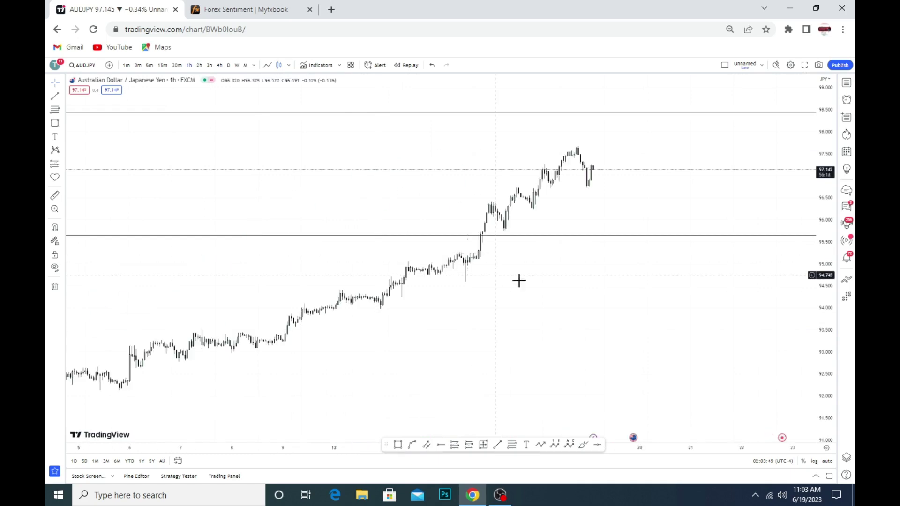
scroll(459, 319, down, 2)
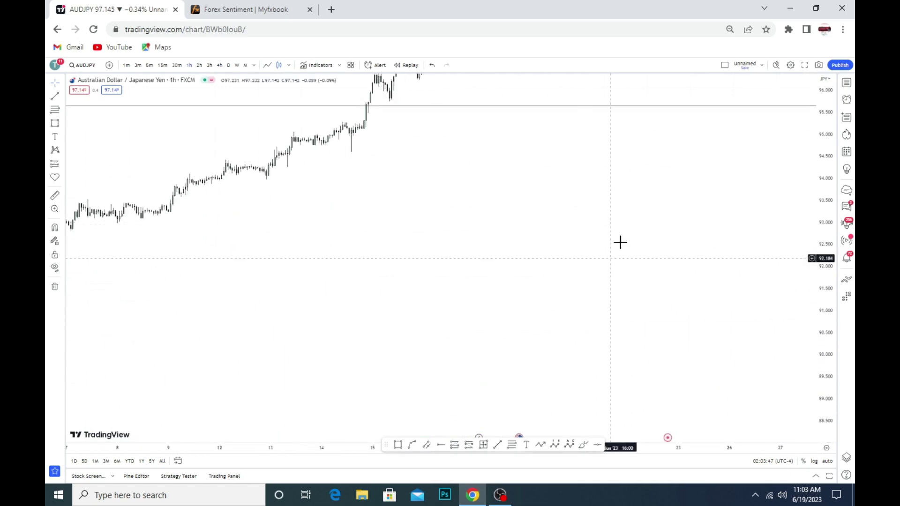
drag(621, 244, 679, 376)
scroll(547, 301, up, 2)
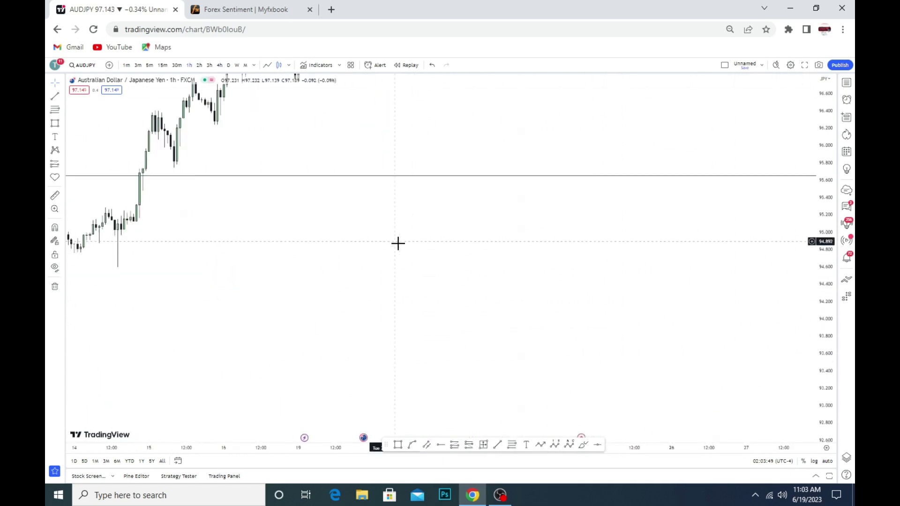
scroll(398, 243, up, 2)
scroll(460, 344, up, 2)
drag(281, 271, 499, 278)
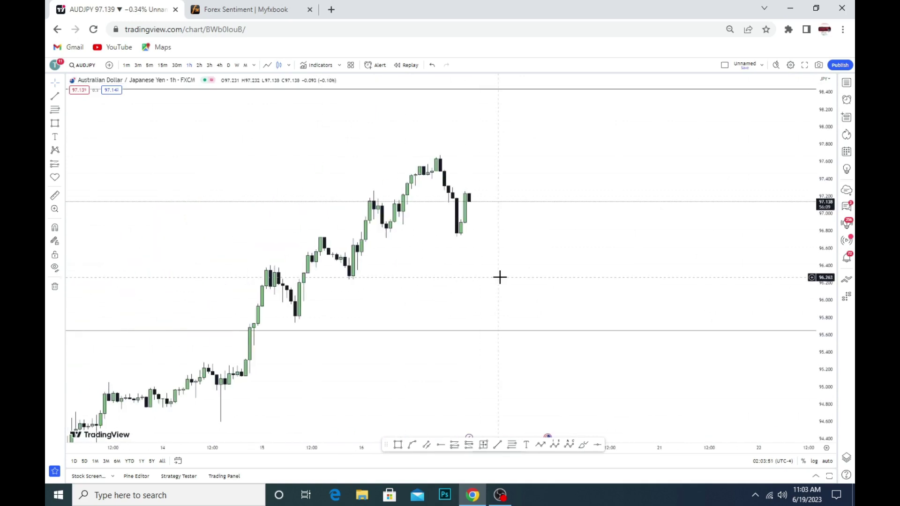
Draw a short horizontal level under the recent lows near 96.70, then switch to Myfxbook
drag(390, 257, 353, 266)
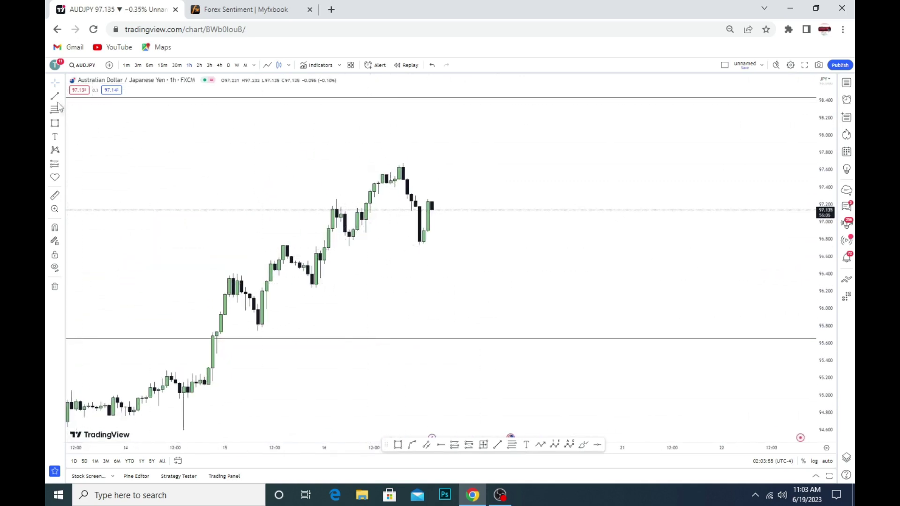
mouse_move(337, 245)
mouse_down()
mouse_move(514, 245)
mouse_move(516, 224)
mouse_up()
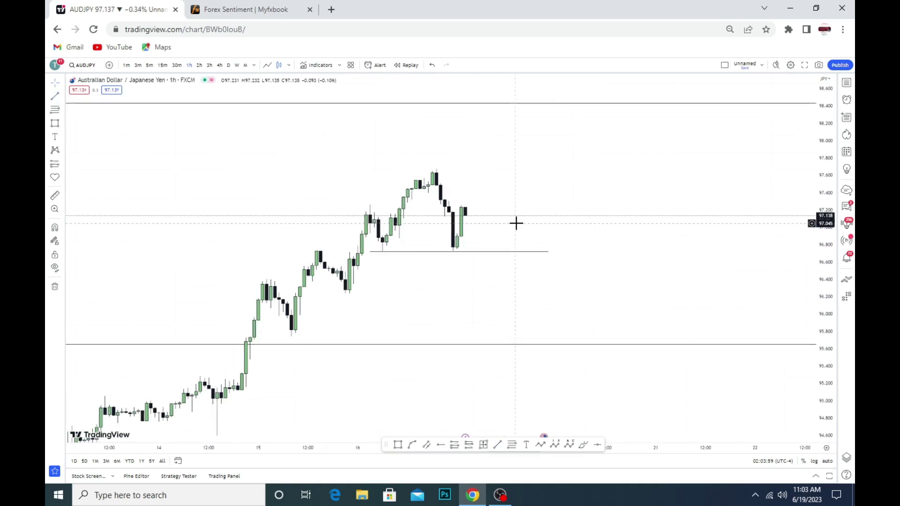
click(239, 6)
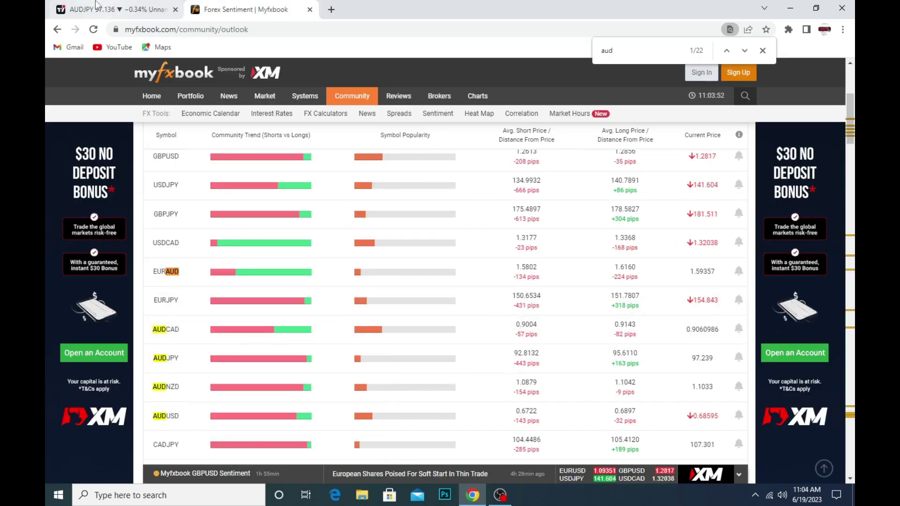
Return from the Myfxbook AUD sentiment rows to the TradingView AUDJPY chart
click(113, 10)
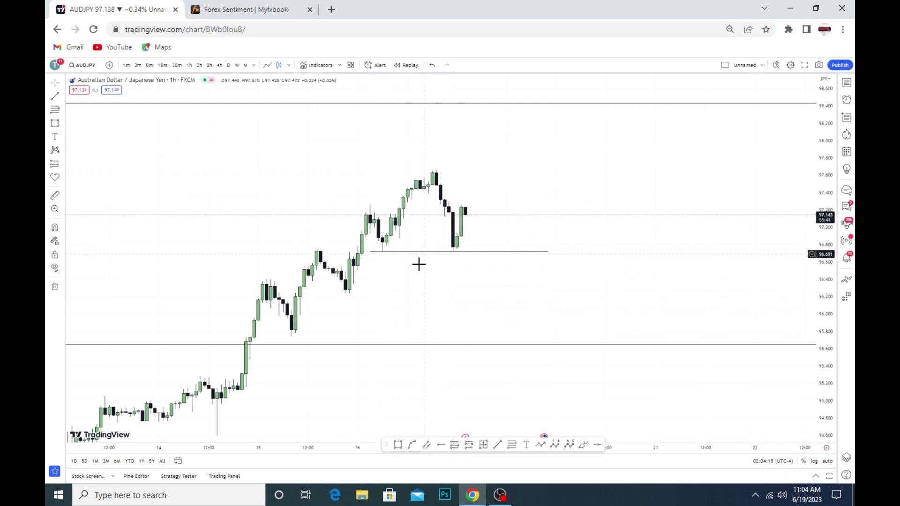
Change the AUDJPY chart to 30-minute candles and recentre it on the breakout candle
drag(418, 264, 448, 226)
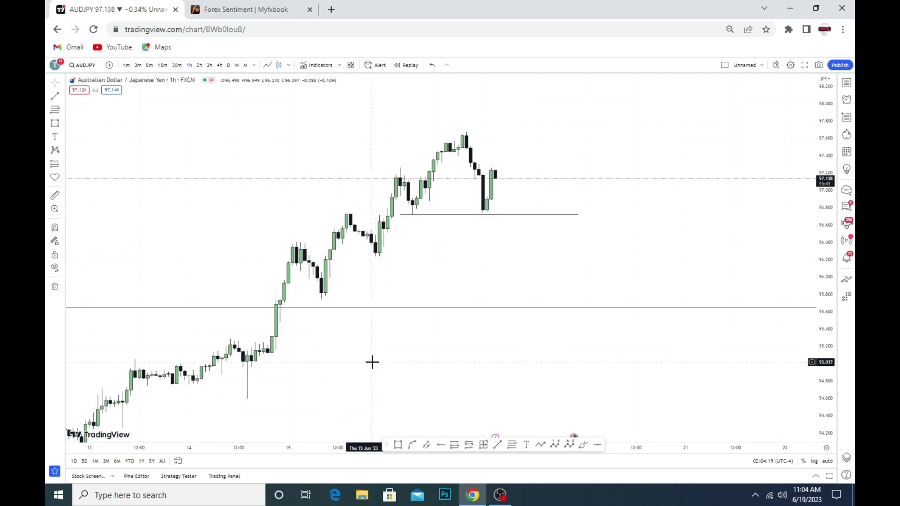
drag(345, 308, 410, 271)
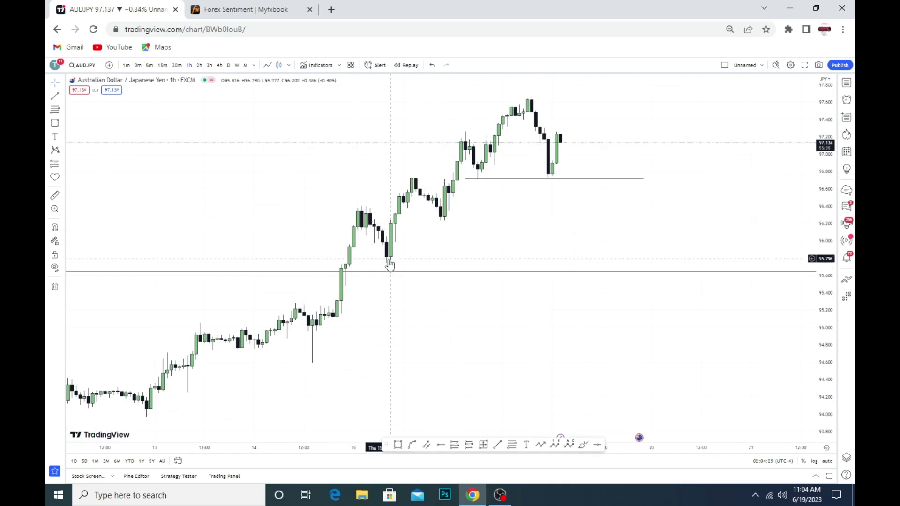
mouse_move(412, 372)
mouse_down()
mouse_move(492, 295)
mouse_move(482, 320)
mouse_up()
scroll(491, 294, up, 2)
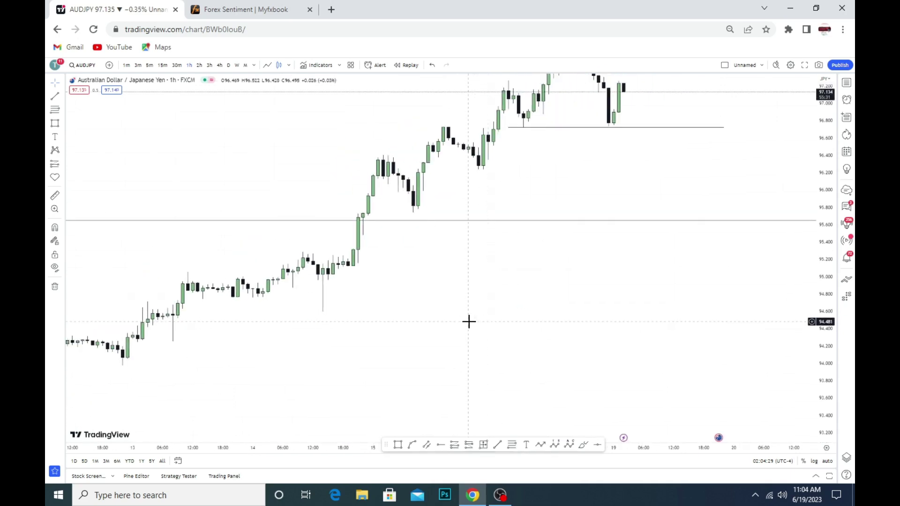
click(178, 66)
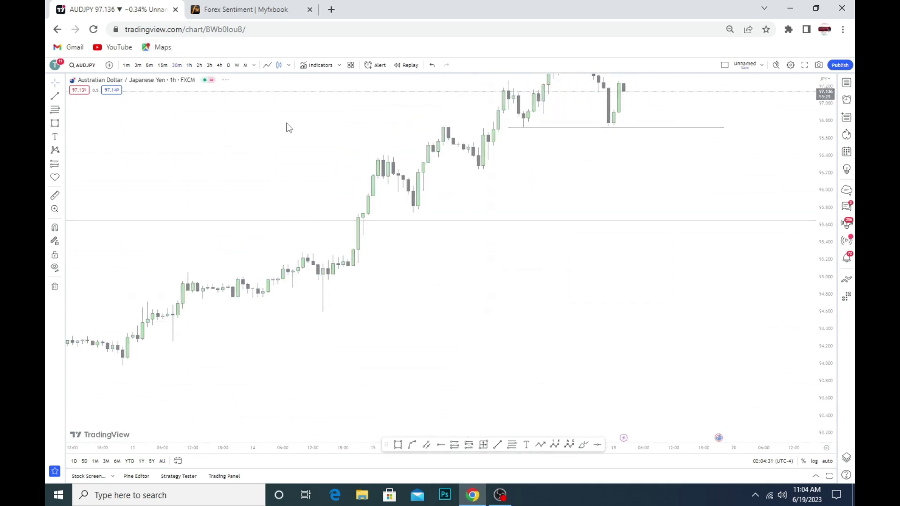
drag(416, 318, 438, 318)
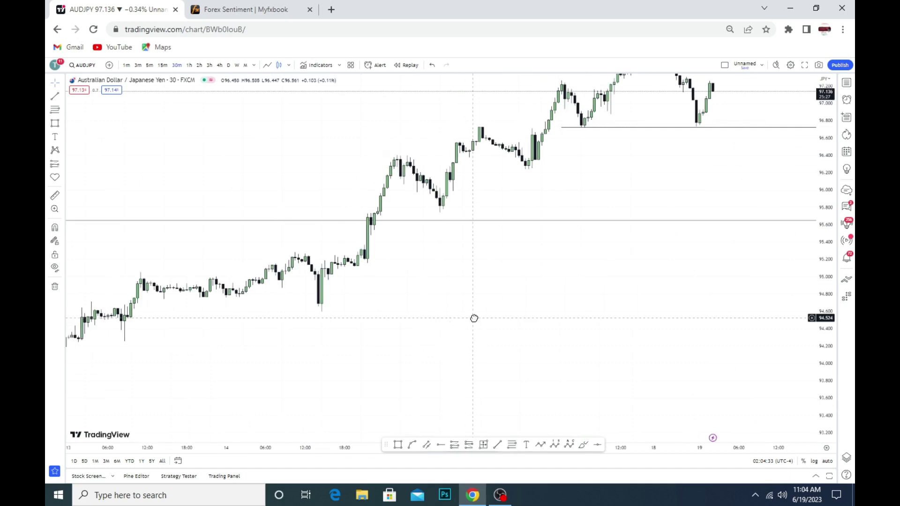
drag(469, 275, 377, 319)
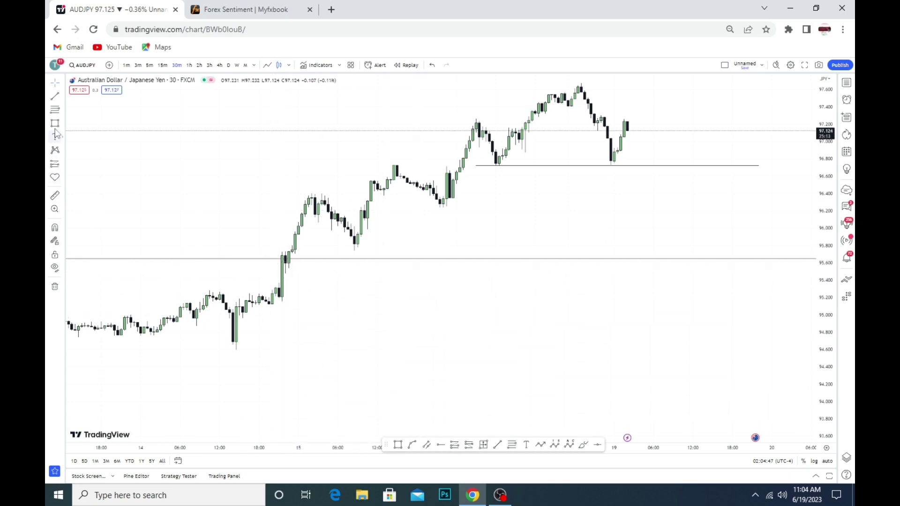
Draw a grey zone at the breakout candle spanning about 95.52 to 95.68
click(285, 250)
click(285, 268)
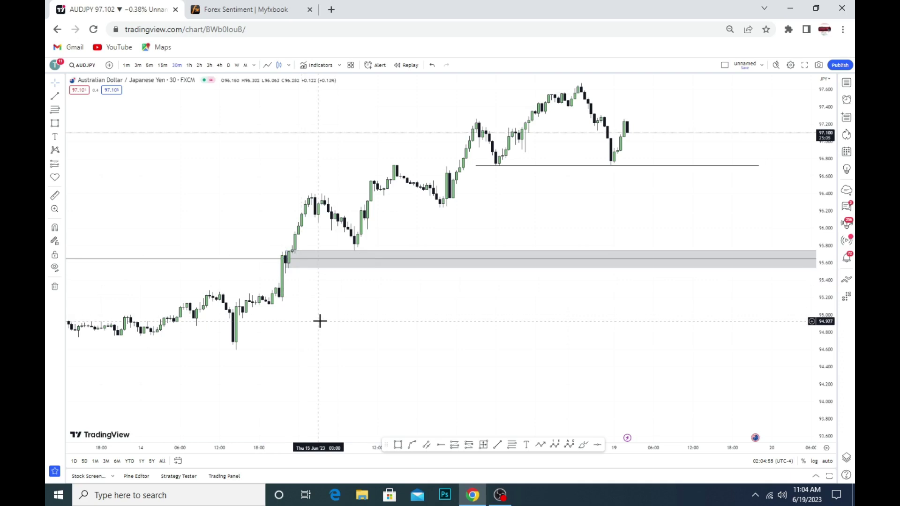
click(286, 269)
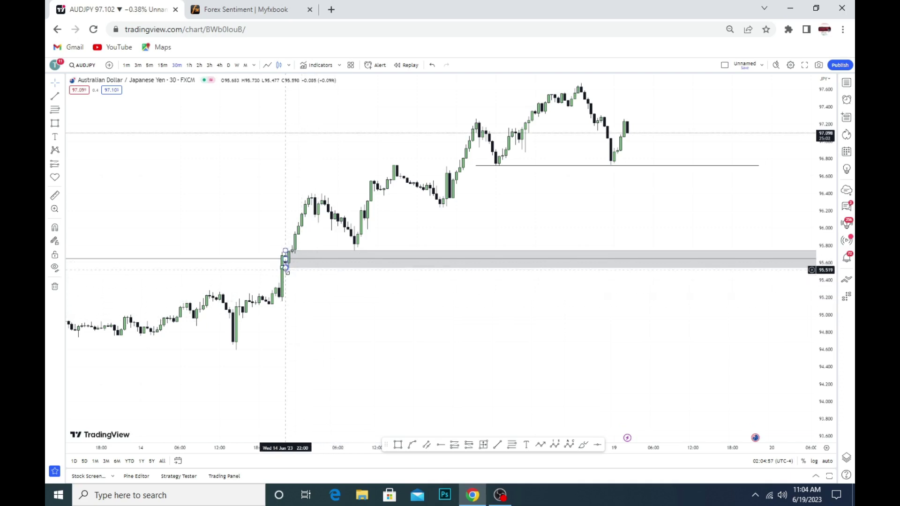
drag(286, 271, 284, 257)
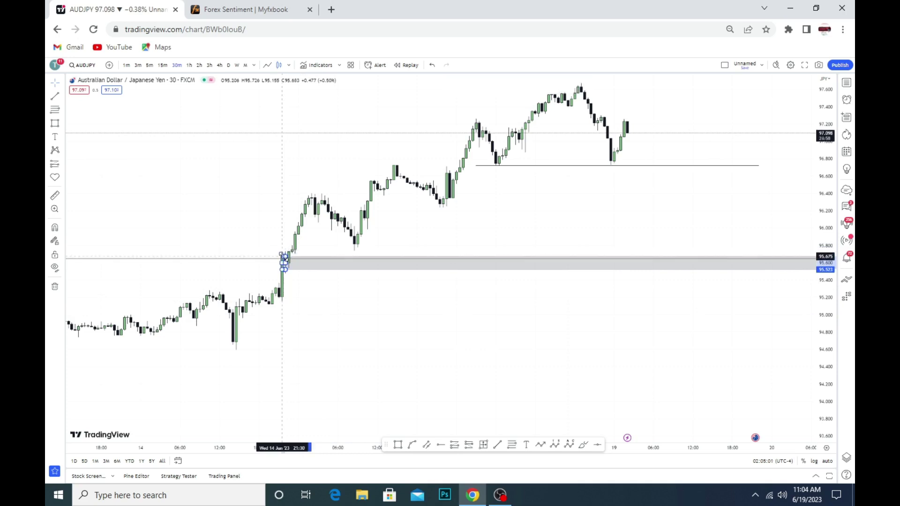
click(322, 313)
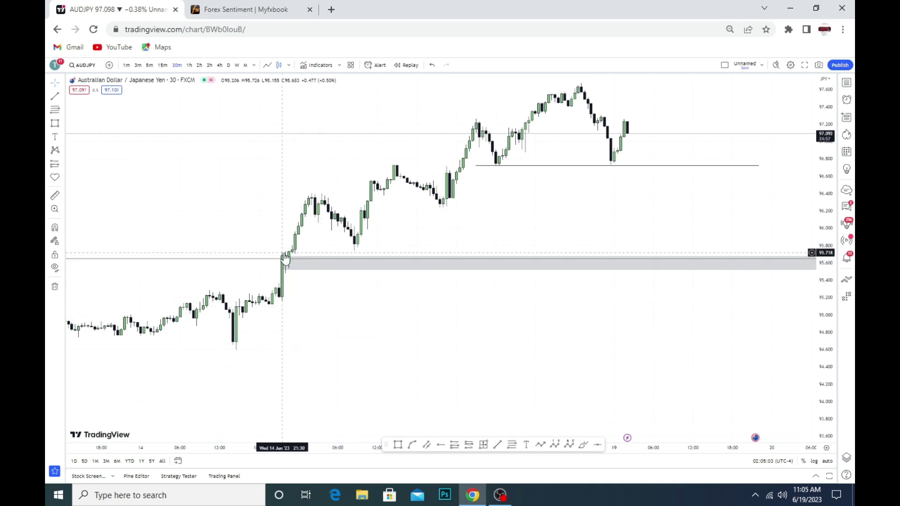
Add horizontal rays at 95.467 and 95.363 below the grey zone
drag(358, 312, 418, 266)
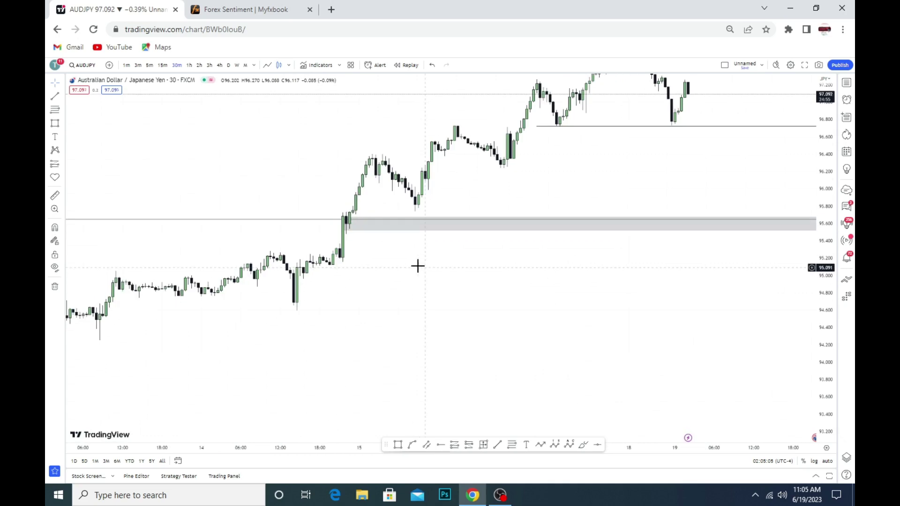
click(444, 441)
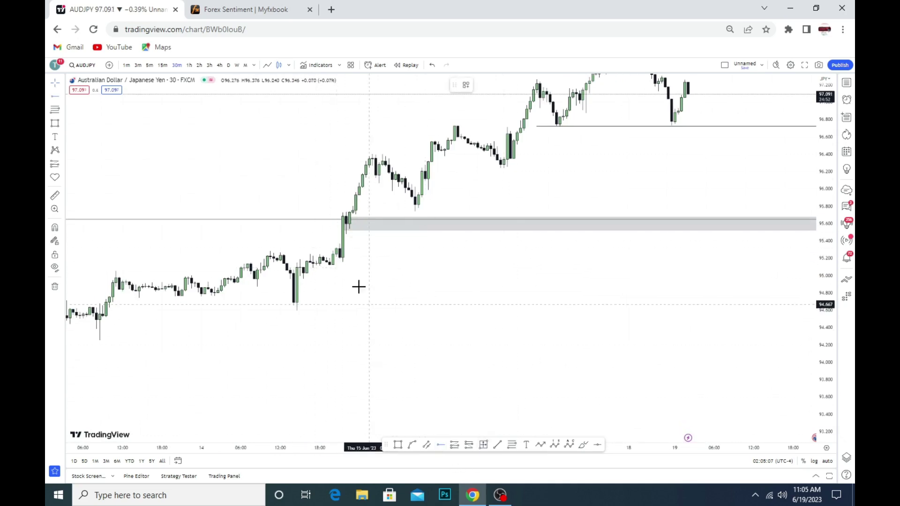
click(340, 235)
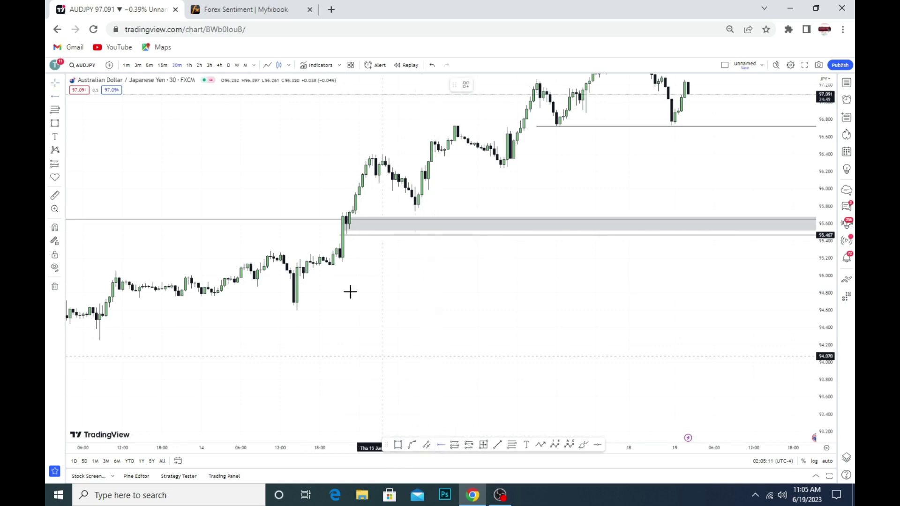
click(340, 244)
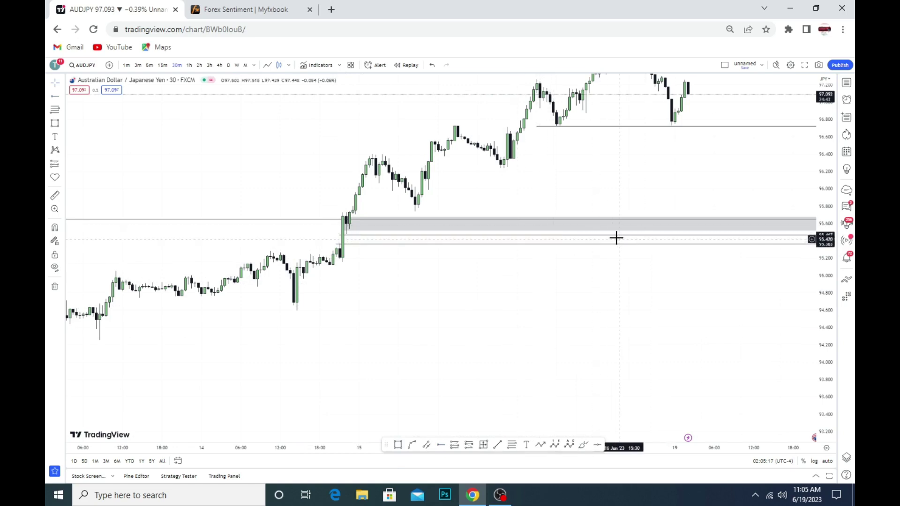
Place an 'FVG' text label between the 95.467 and 95.363 levels
click(510, 241)
text(FVG)
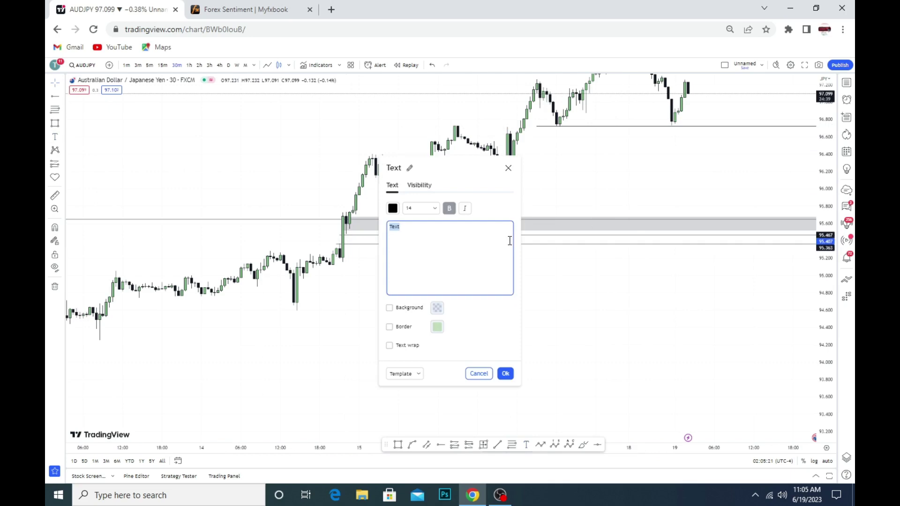
click(506, 374)
drag(518, 247, 523, 240)
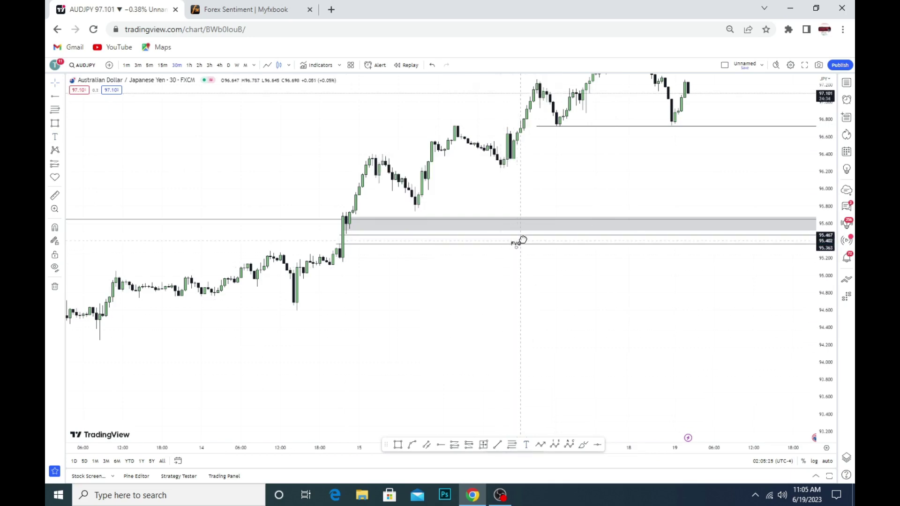
drag(580, 267, 476, 268)
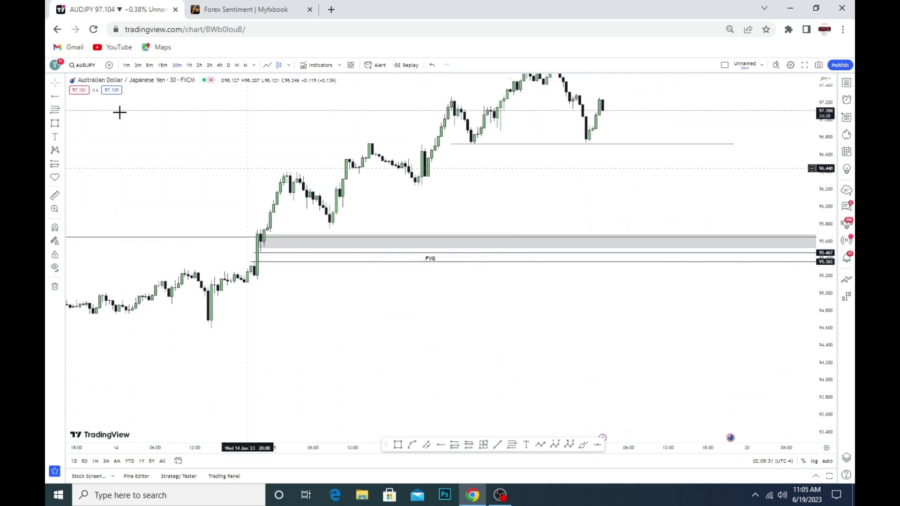
Draw a horizontal level near 95.75 under the AUDJPY swing low
click(498, 445)
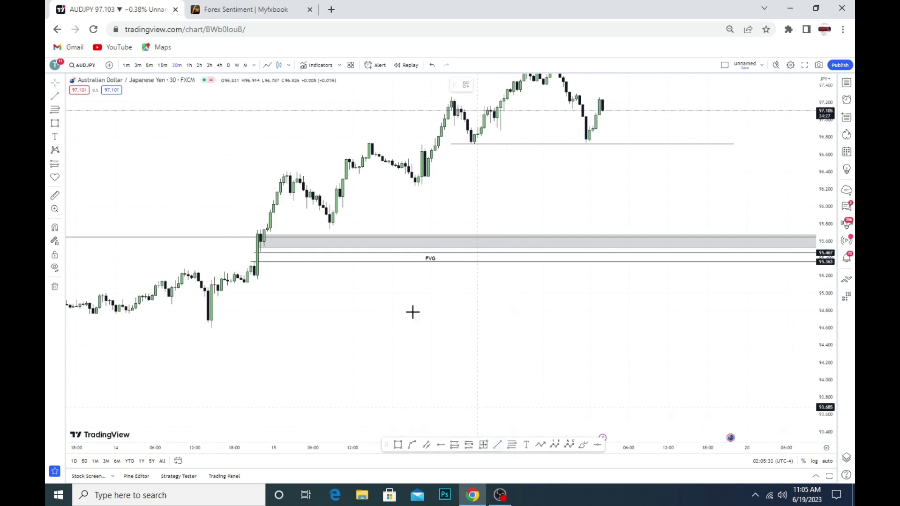
click(312, 228)
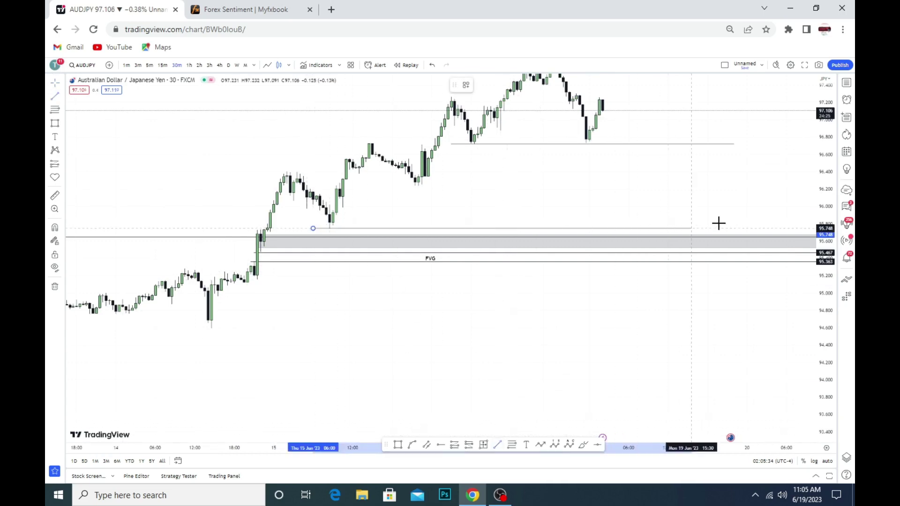
click(759, 226)
drag(714, 202, 609, 282)
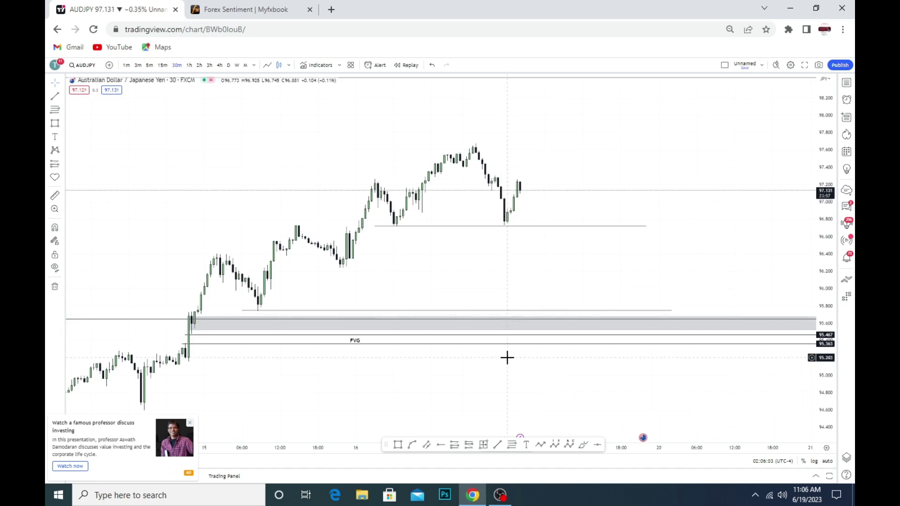
scroll(568, 291, down, 3)
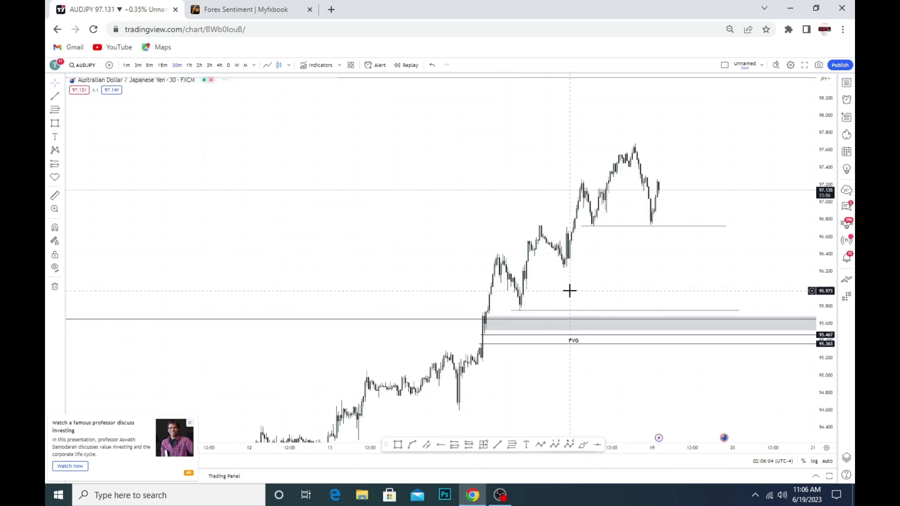
Switch the chart to AUDUSD from the watchlist after checking AUD sentiment on Myfxbook
click(847, 85)
click(814, 132)
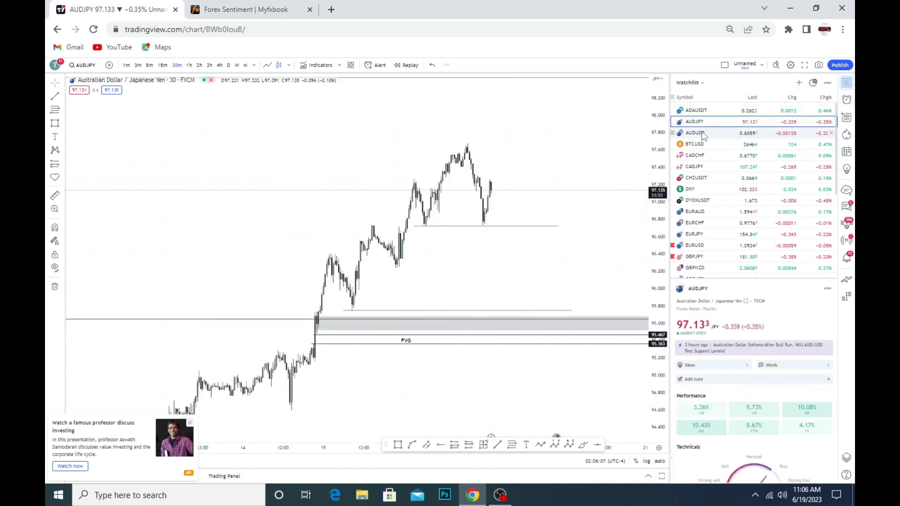
click(846, 82)
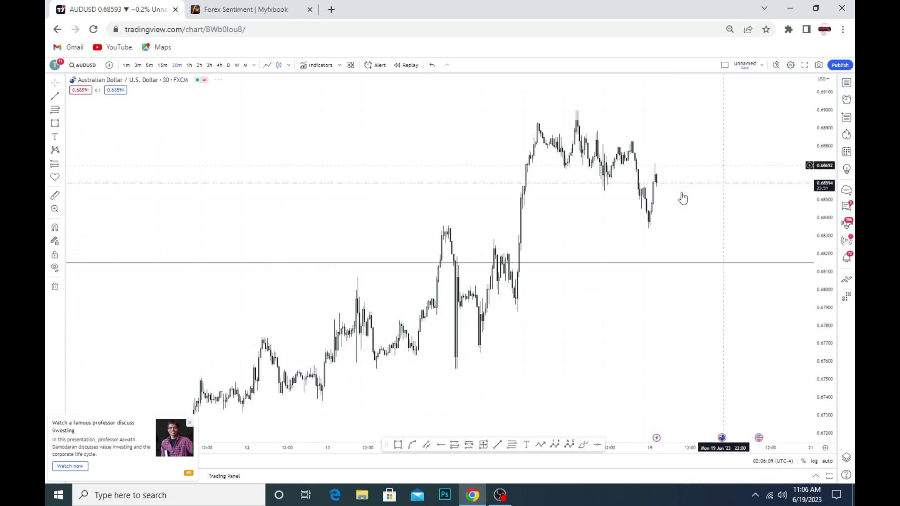
click(223, 4)
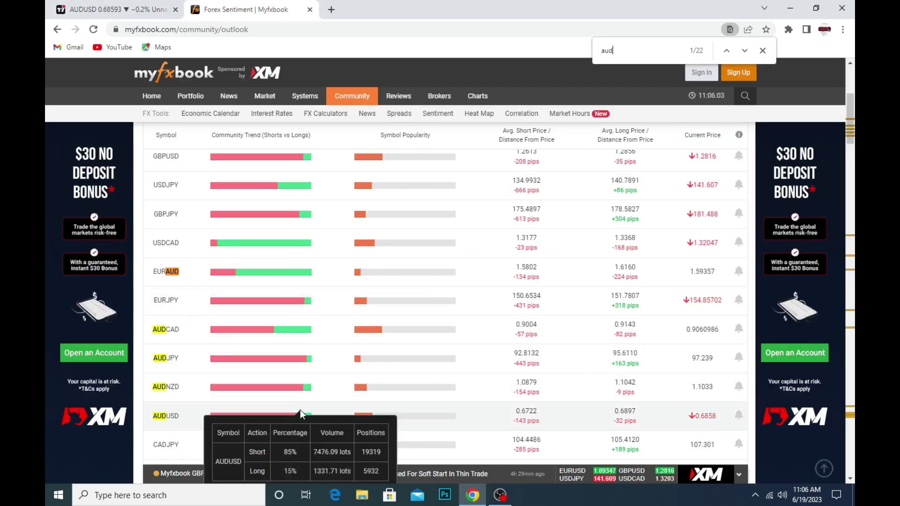
key(ctrl+Tab)
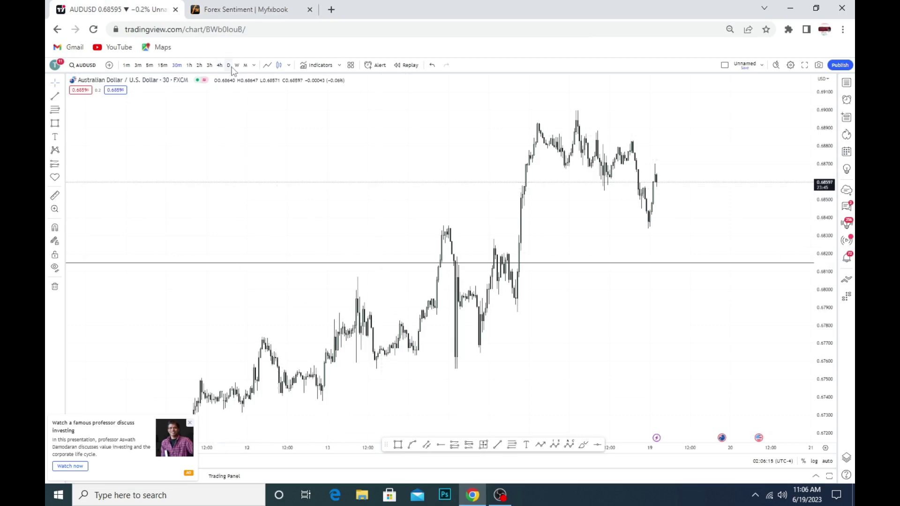
Set AUDUSD to daily candles and remove all 10 old drawings
click(229, 65)
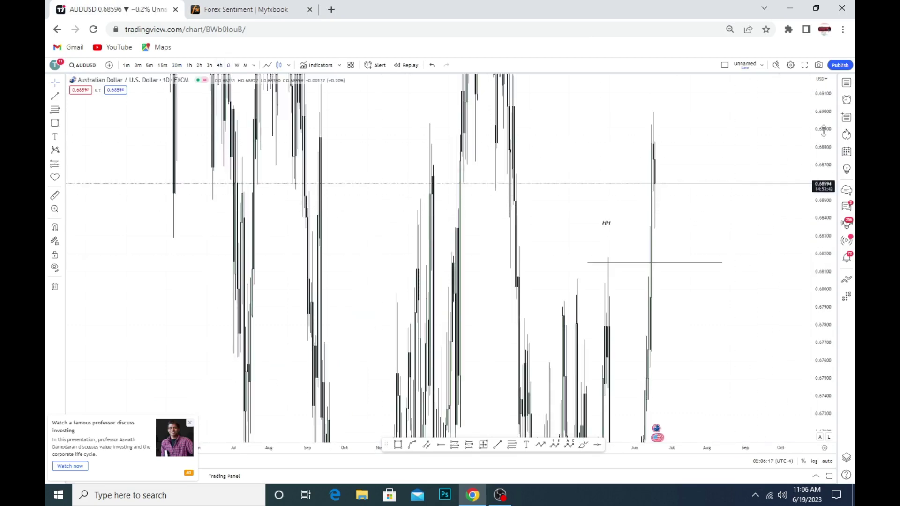
scroll(705, 392, up, 3)
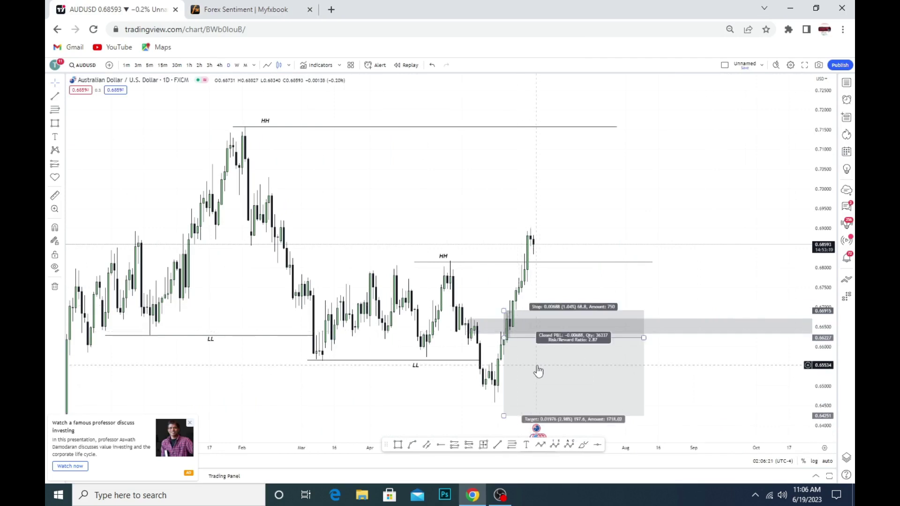
click(62, 286)
click(72, 286)
Zoom out to review daily history from late 2022 to the June 2023 rally near 0.686
scroll(125, 299, down, 3)
scroll(522, 255, down, 3)
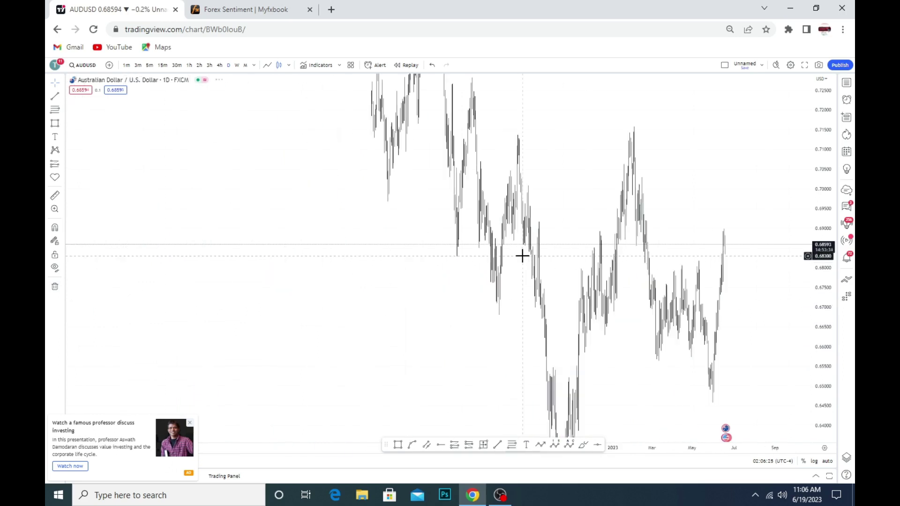
scroll(460, 307, down, 5)
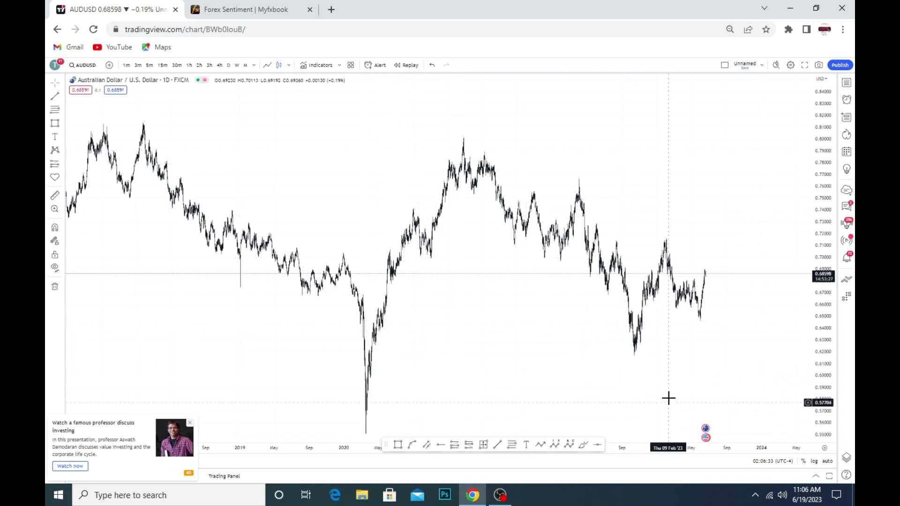
scroll(633, 353, up, 2)
scroll(612, 353, up, 3)
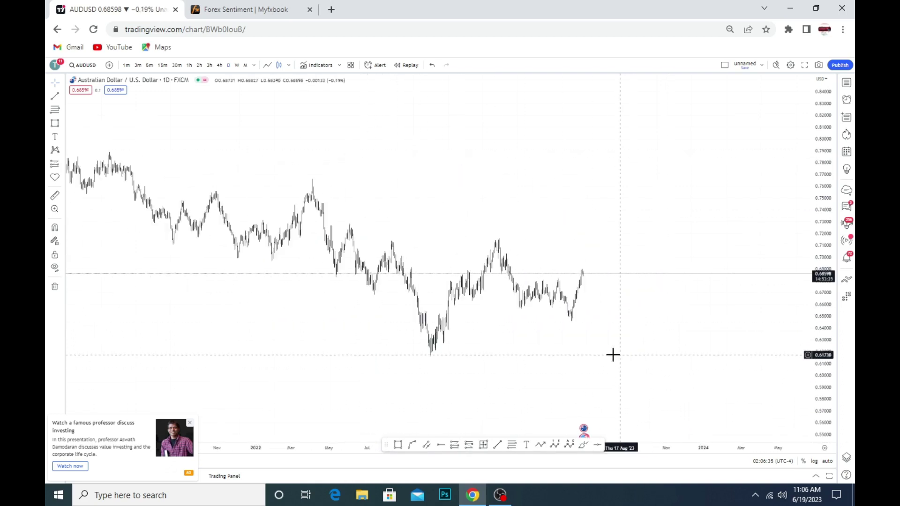
scroll(624, 358, up, 2)
scroll(466, 366, left, 1)
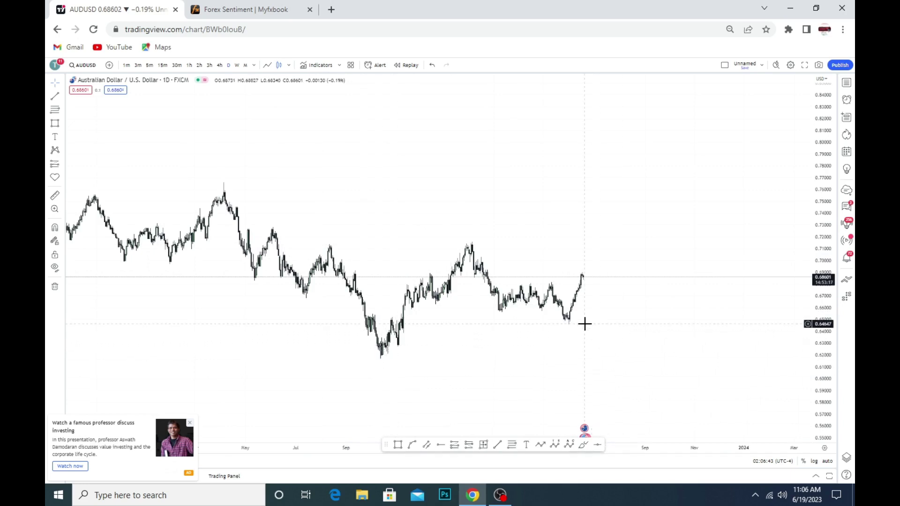
scroll(565, 324, up, 3)
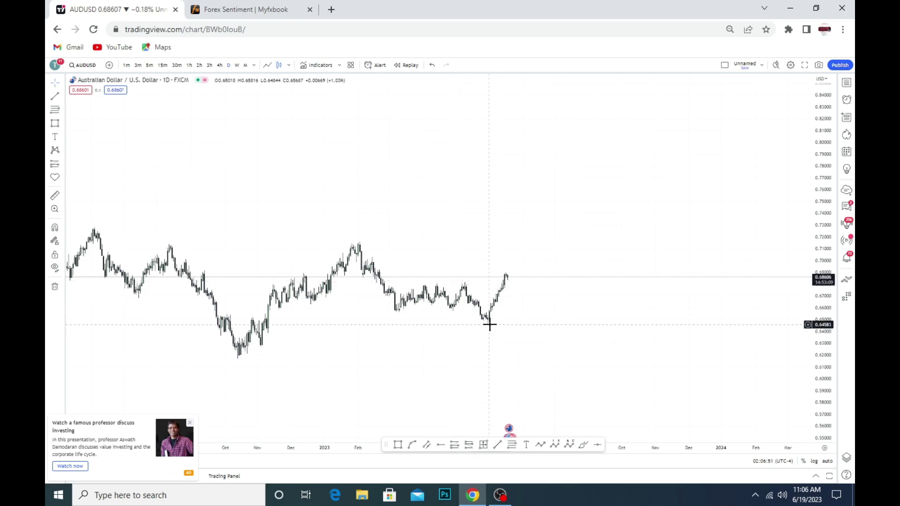
Draw a horizontal level across the highs near 0.715, extended left to the February high
click(59, 95)
click(328, 243)
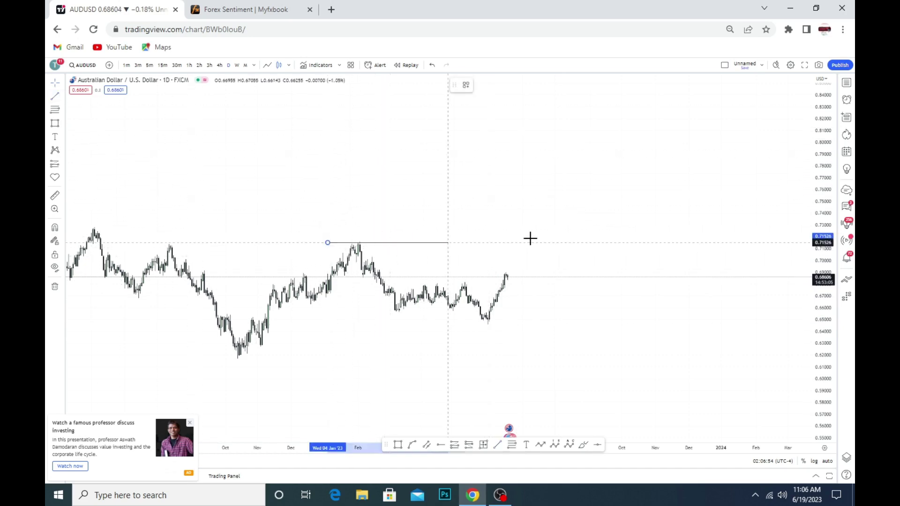
click(594, 240)
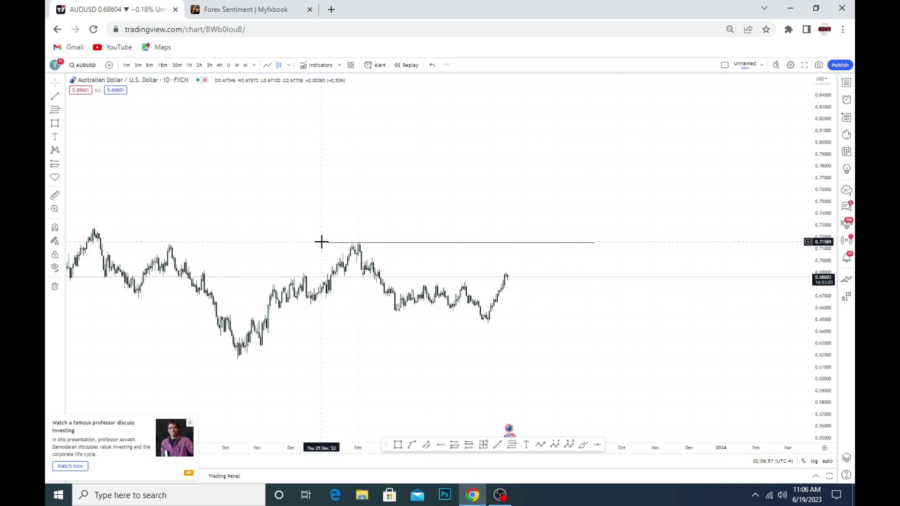
drag(324, 242, 107, 242)
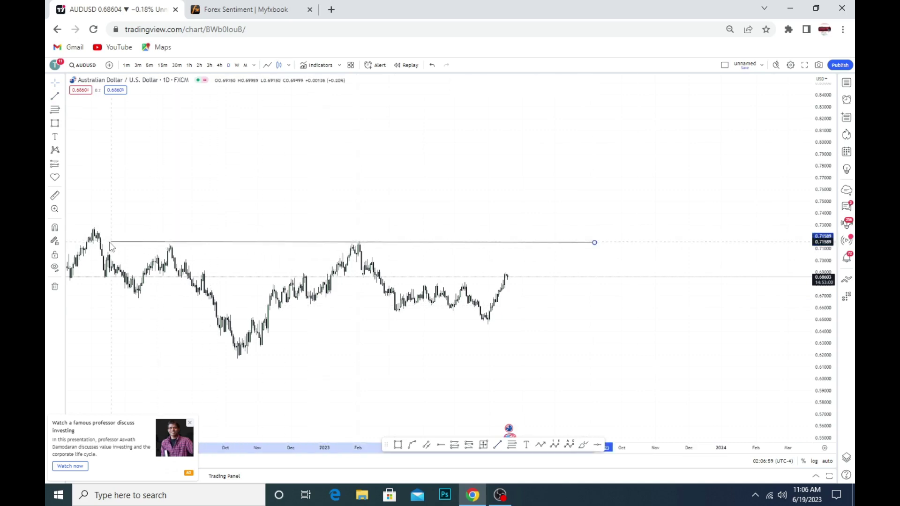
click(311, 305)
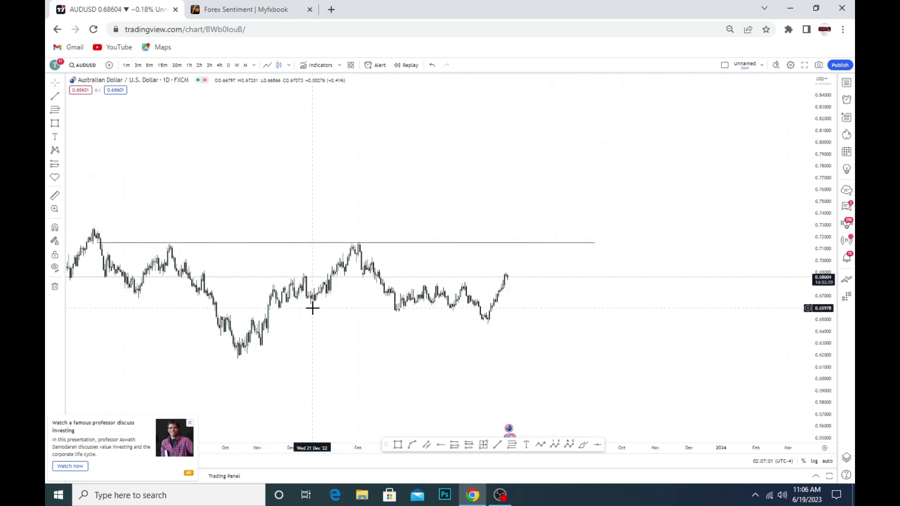
Add a second horizontal level near 0.668 on the daily chart
drag(832, 395, 832, 328)
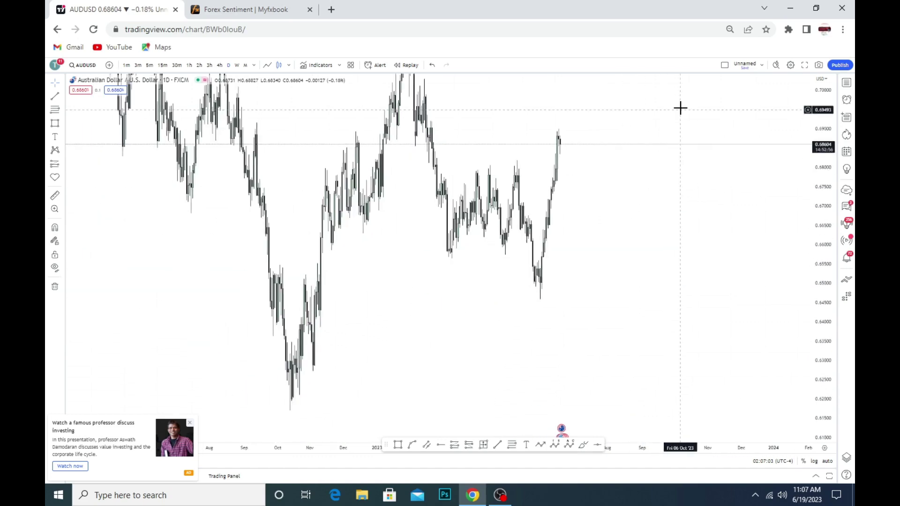
mouse_move(679, 106)
mouse_down()
mouse_move(464, 287)
mouse_move(690, 396)
mouse_up()
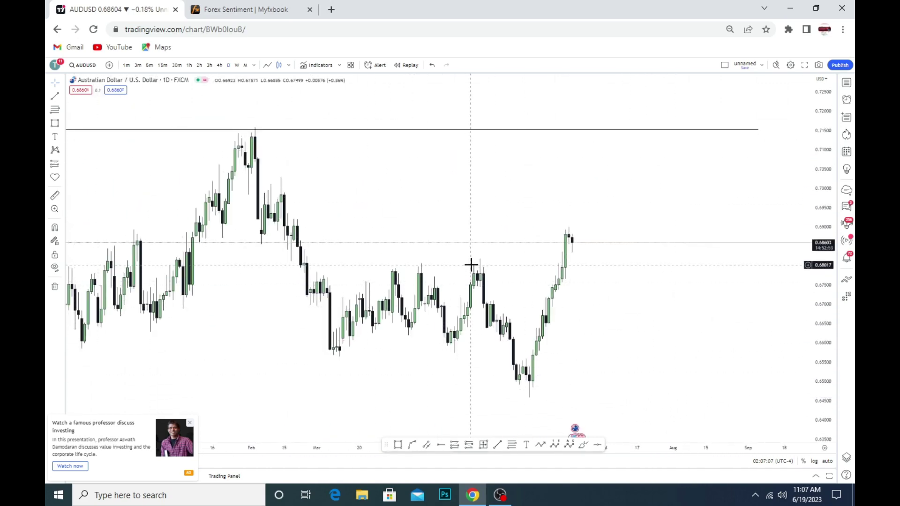
scroll(525, 314, down, 3)
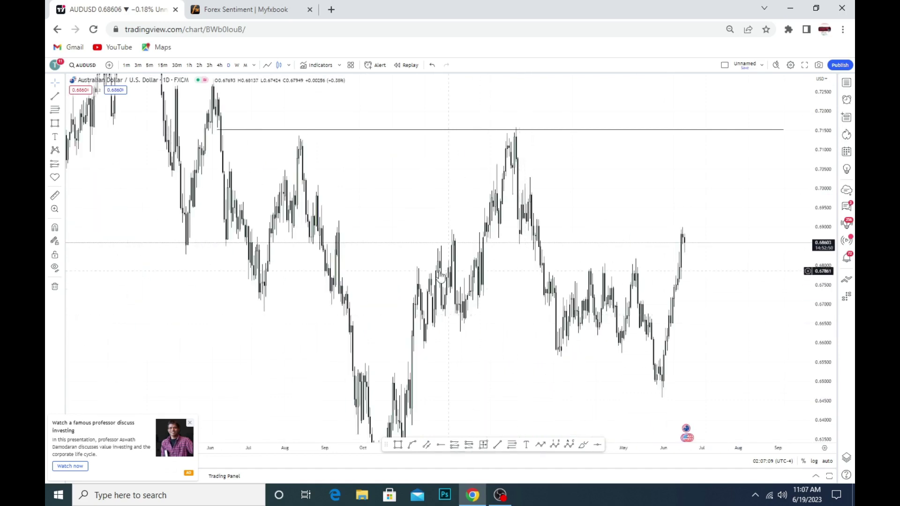
drag(827, 159, 783, 321)
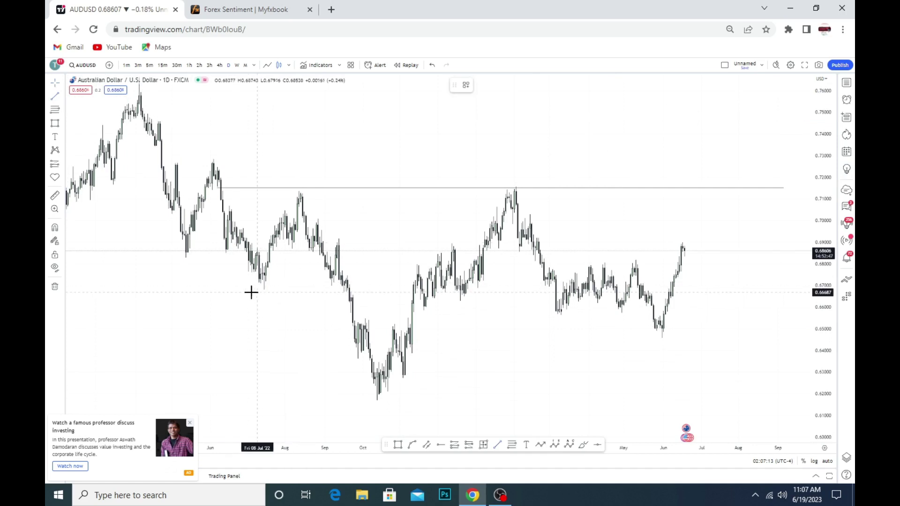
click(773, 325)
scroll(542, 356, up, 3)
drag(543, 356, 500, 366)
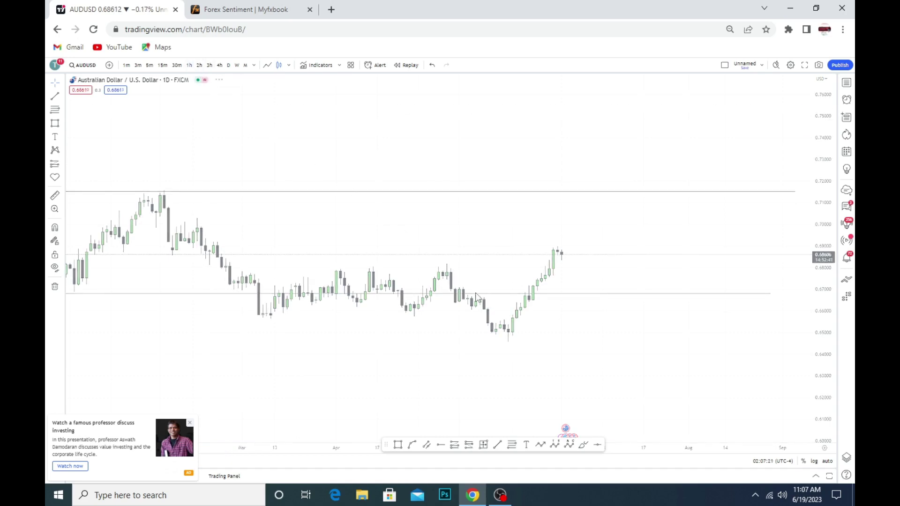
Switch AUDUSD to 1-hour candles with '1h' and bring the latest bars into view
text(1h)
key(Return)
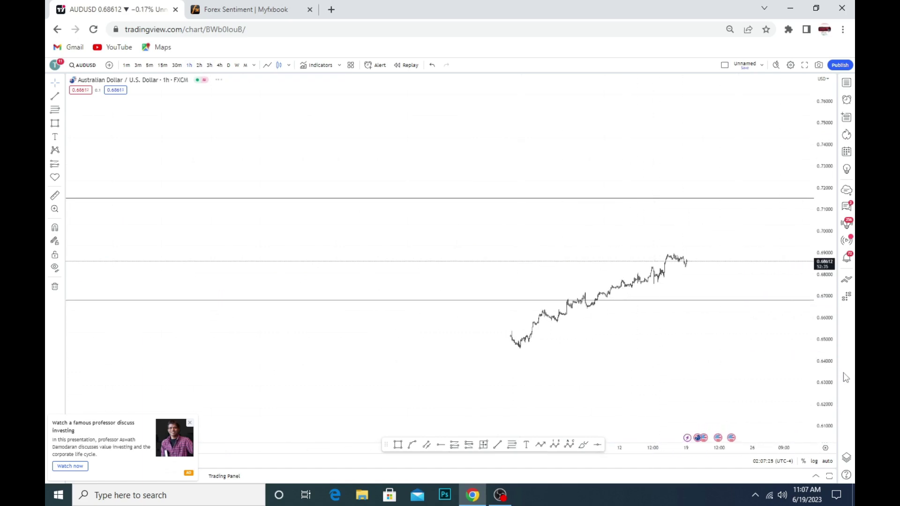
drag(829, 383, 778, 185)
scroll(676, 339, up, 3)
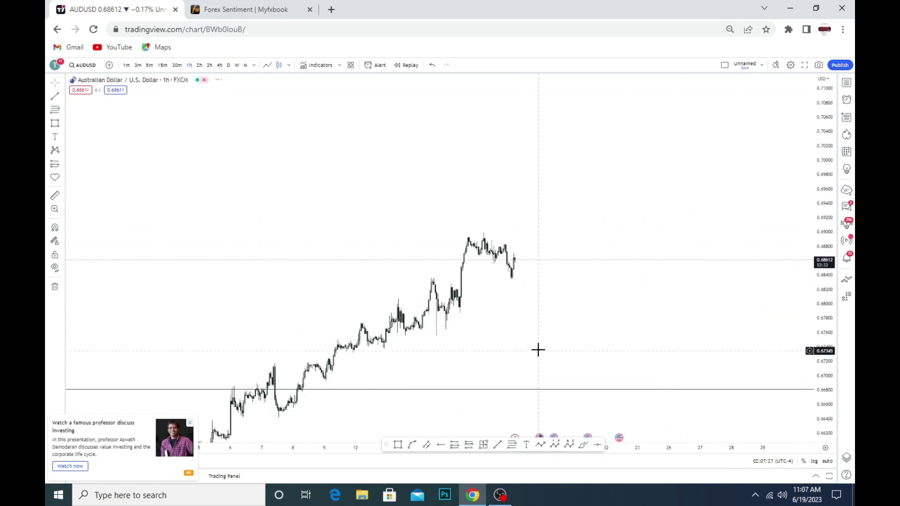
drag(538, 349, 617, 262)
scroll(610, 263, up, 2)
drag(424, 271, 540, 275)
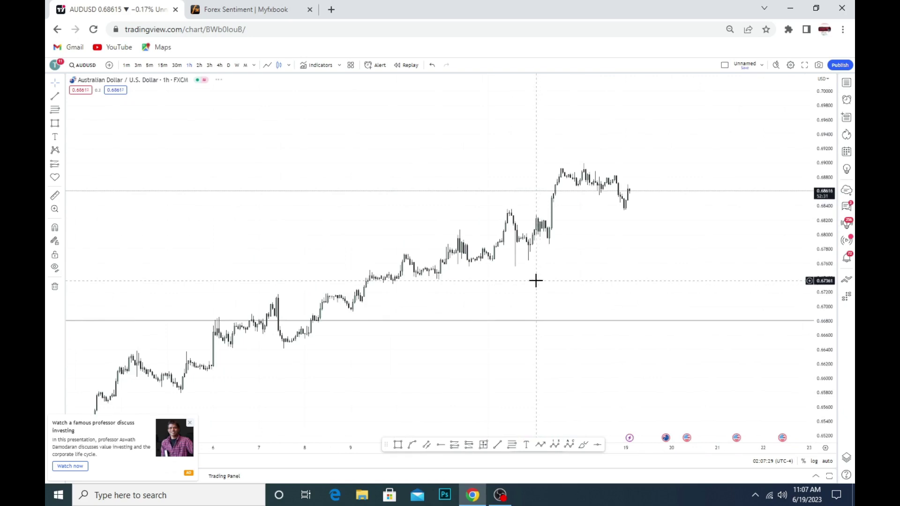
scroll(536, 281, down, 3)
scroll(536, 280, down, 2)
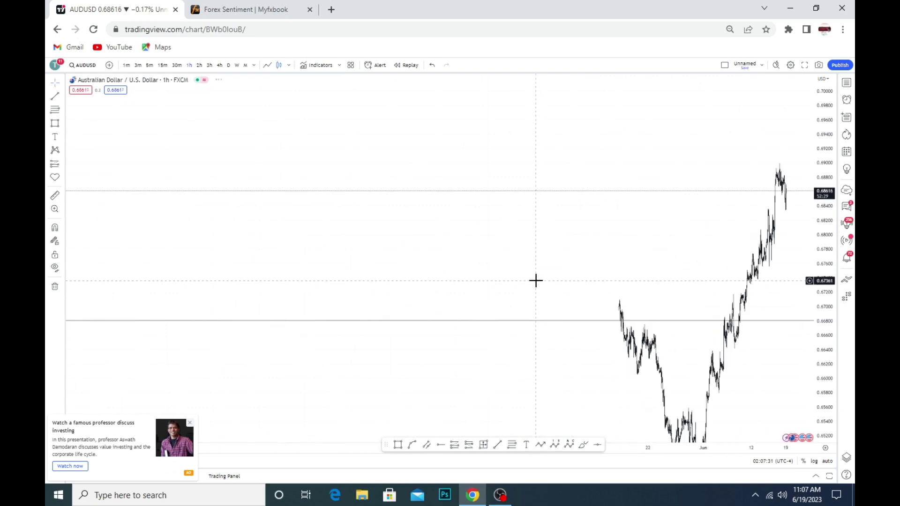
Delete the 0.668 level and zoom in on the mid-June rally peaking near 0.690
click(603, 321)
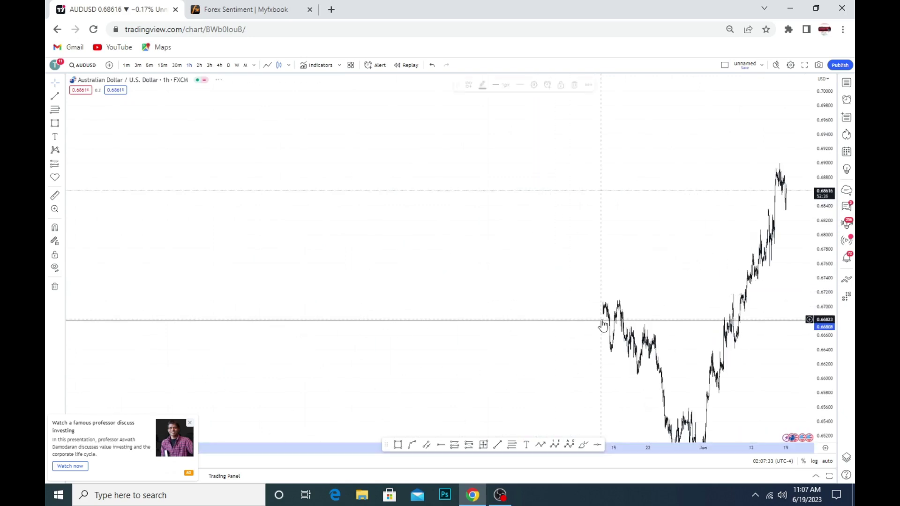
key(Delete)
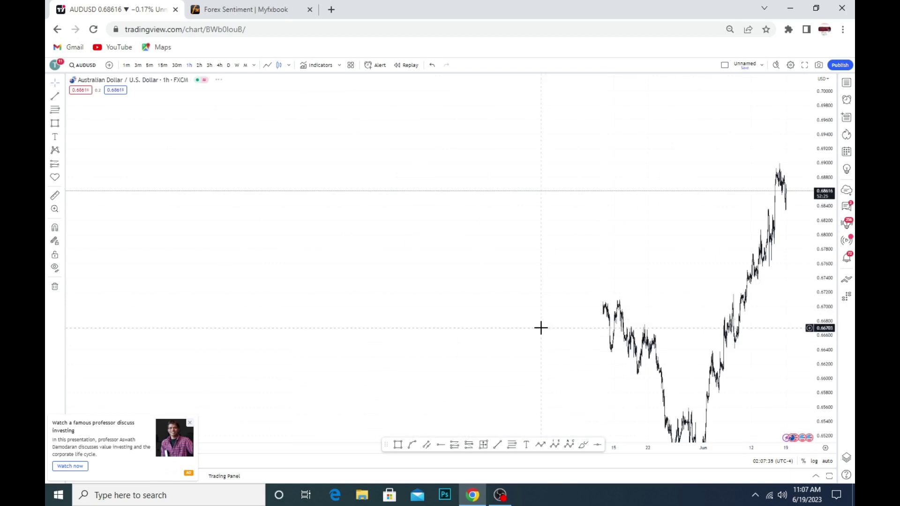
scroll(541, 328, up, 2)
scroll(541, 327, up, 2)
scroll(697, 245, up, 2)
scroll(697, 245, up, 2)
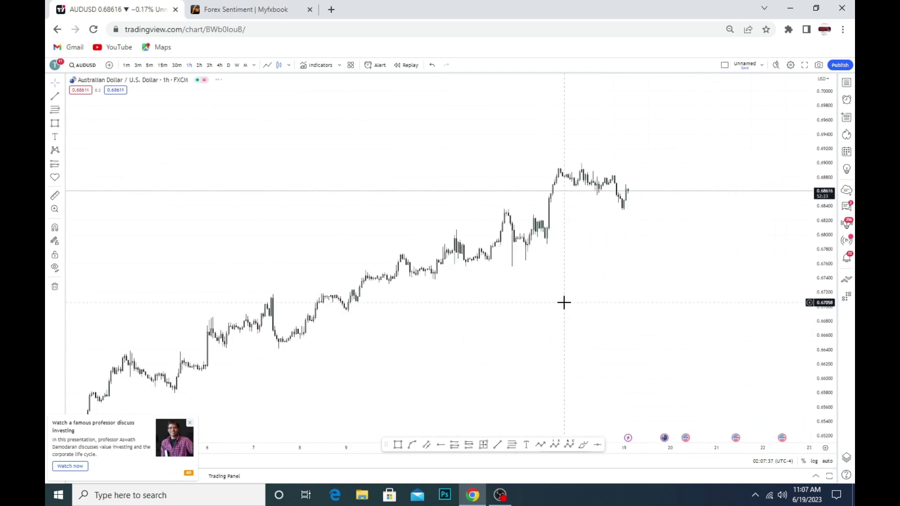
scroll(564, 302, up, 2)
scroll(510, 350, up, 2)
scroll(477, 344, up, 2)
scroll(468, 372, up, 2)
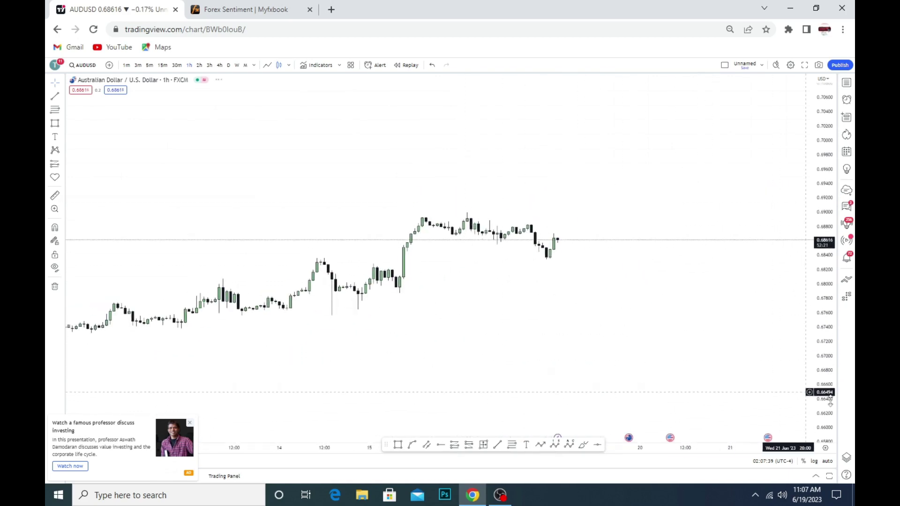
drag(830, 400, 610, 259)
scroll(611, 259, up, 2)
scroll(223, 363, up, 2)
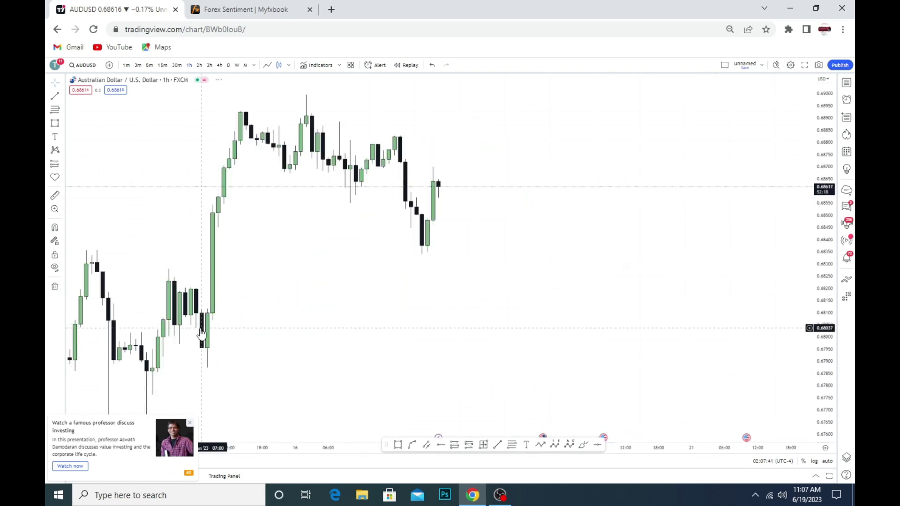
Draw a grey zone over 0.6790–0.6810 with a level line near 0.6797 through it
click(55, 123)
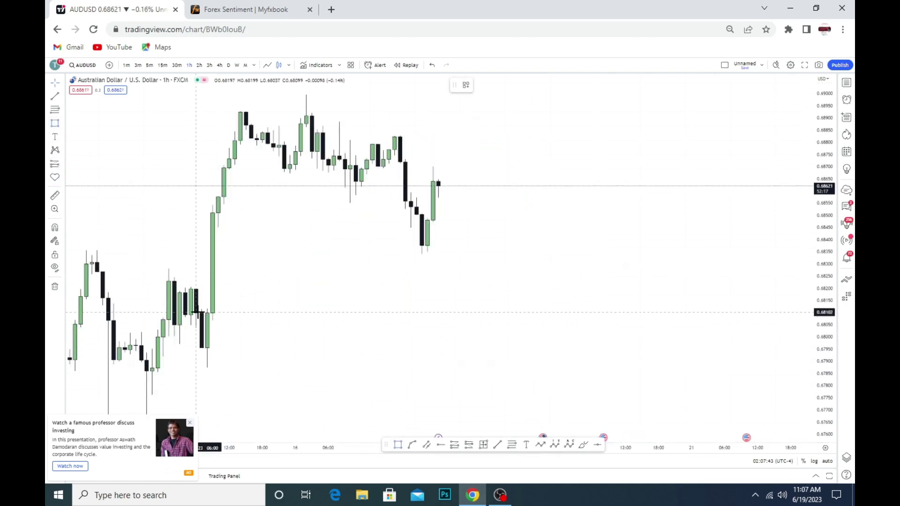
drag(201, 310, 201, 369)
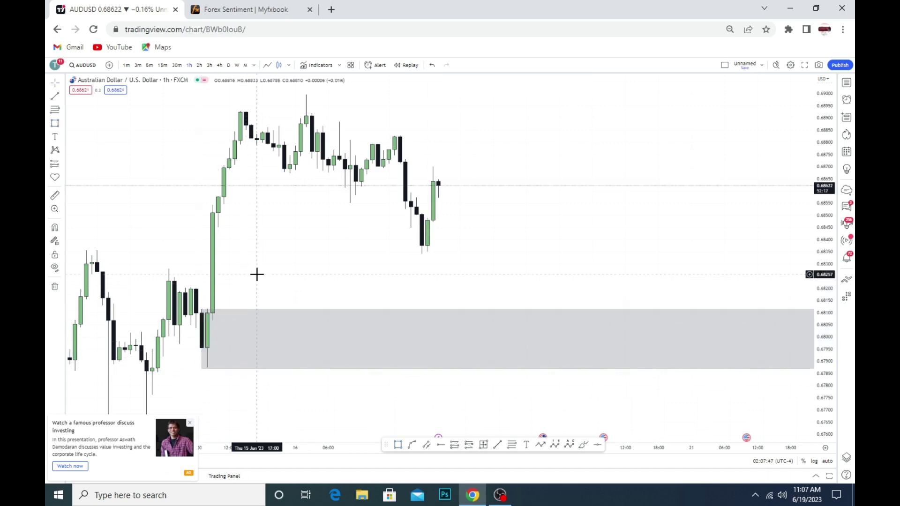
click(53, 96)
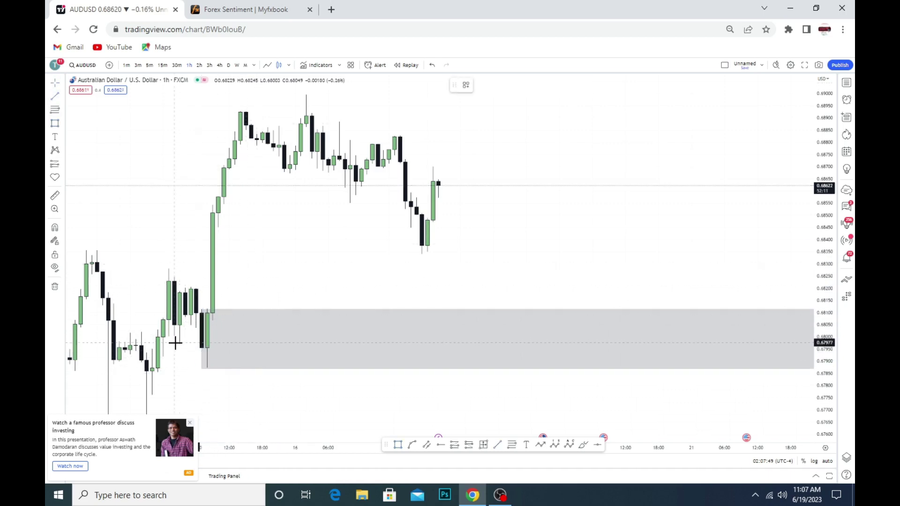
drag(172, 344, 781, 341)
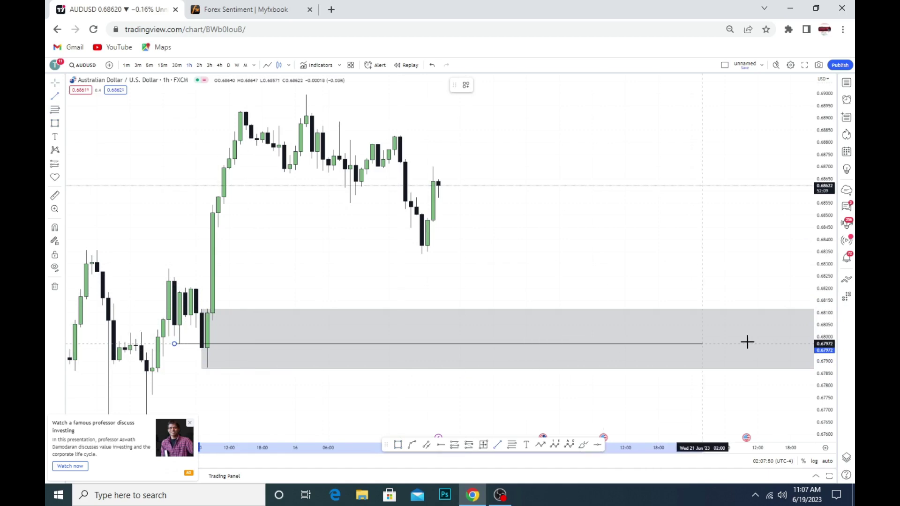
click(795, 342)
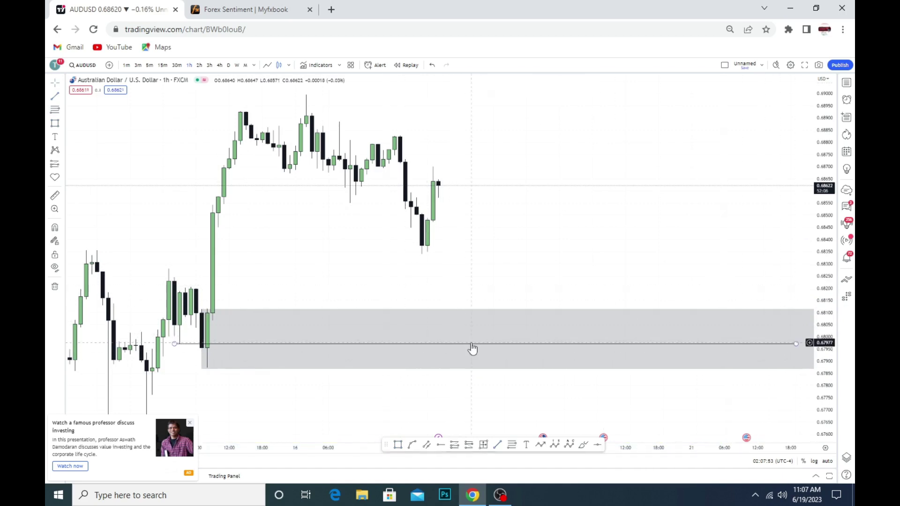
click(404, 296)
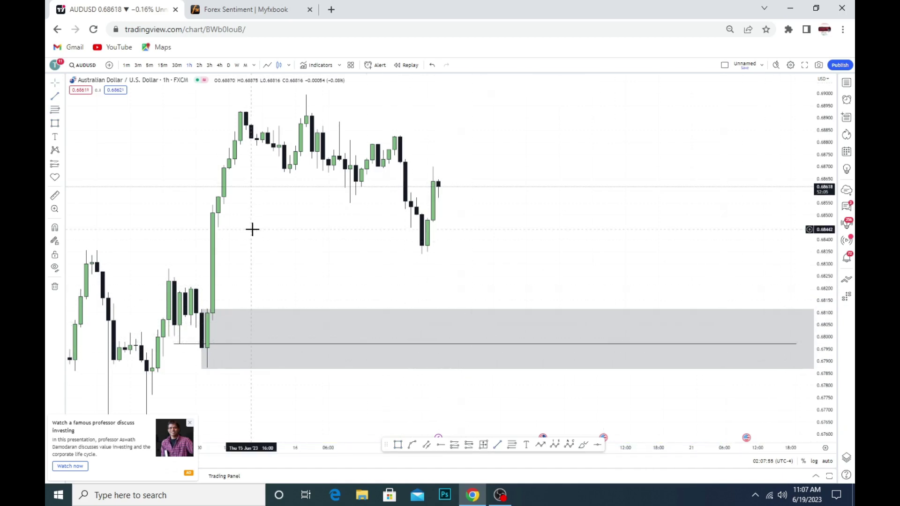
Draw a second grey zone around 0.687–0.688 just above current price
click(55, 123)
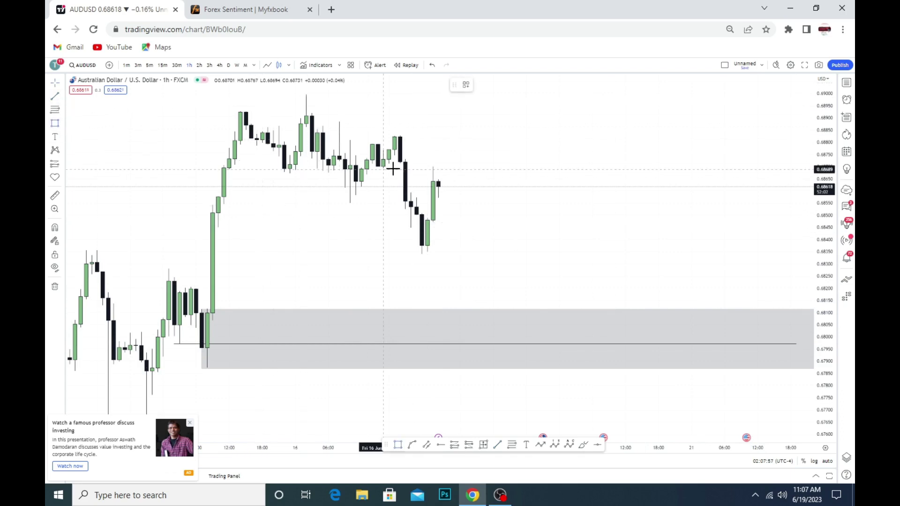
click(394, 135)
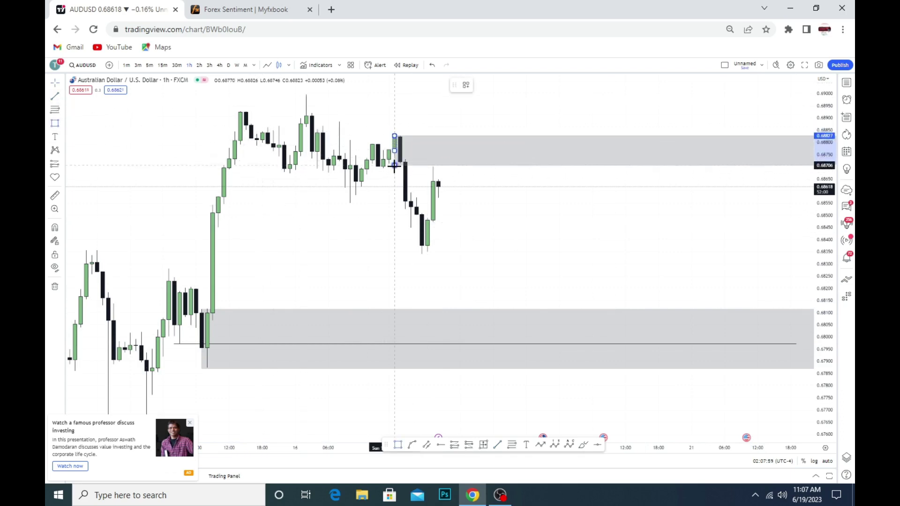
click(394, 164)
drag(346, 209, 382, 207)
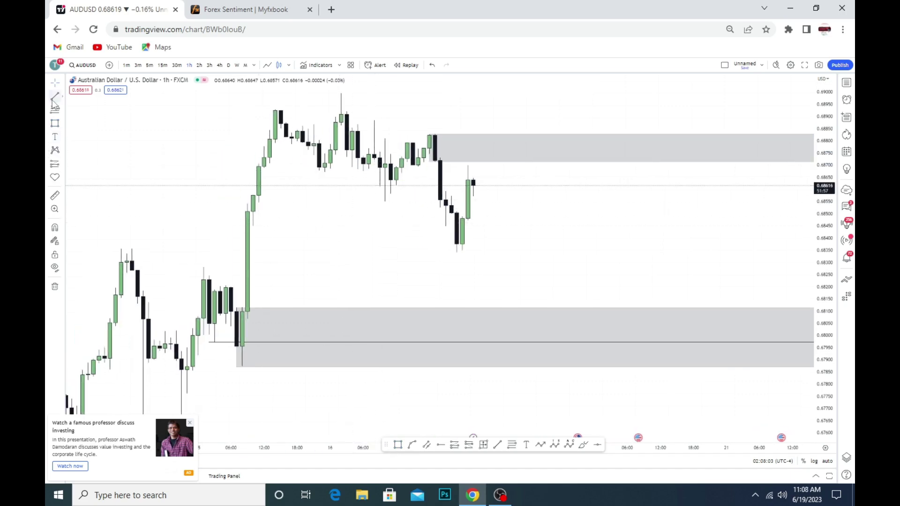
Draw a break-of-structure line at the earlier swing high and label it 'BOS'
drag(364, 277, 600, 316)
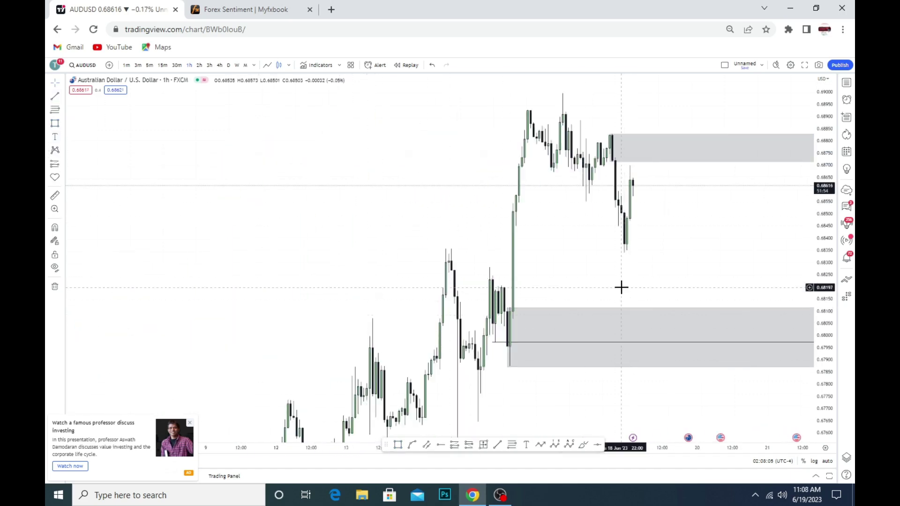
drag(621, 287, 583, 287)
click(55, 97)
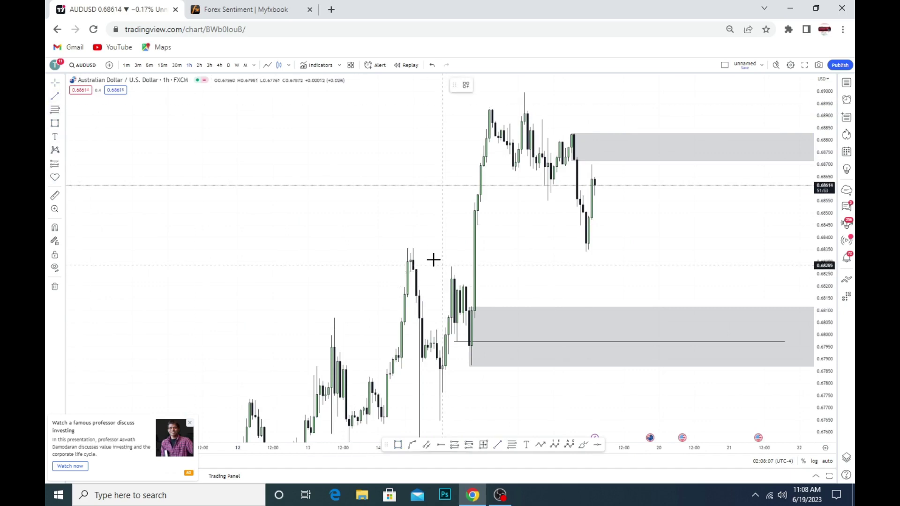
click(474, 248)
click(55, 137)
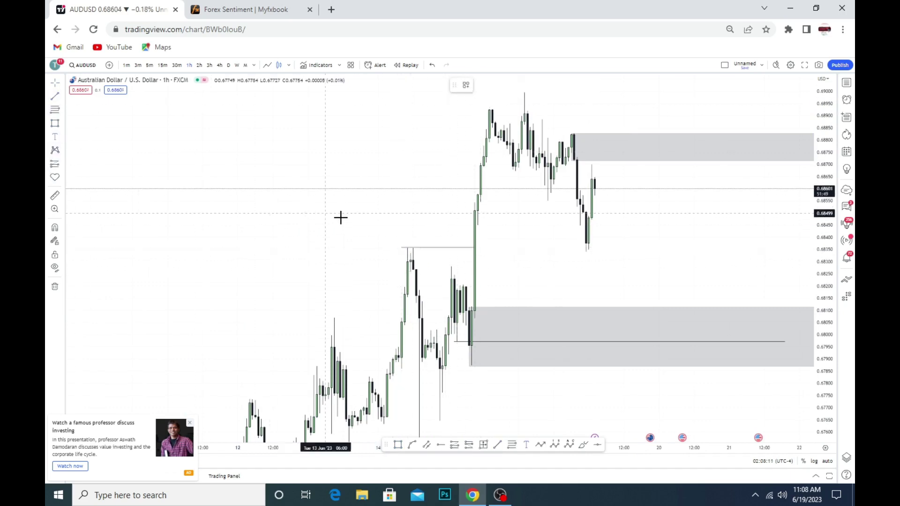
click(413, 238)
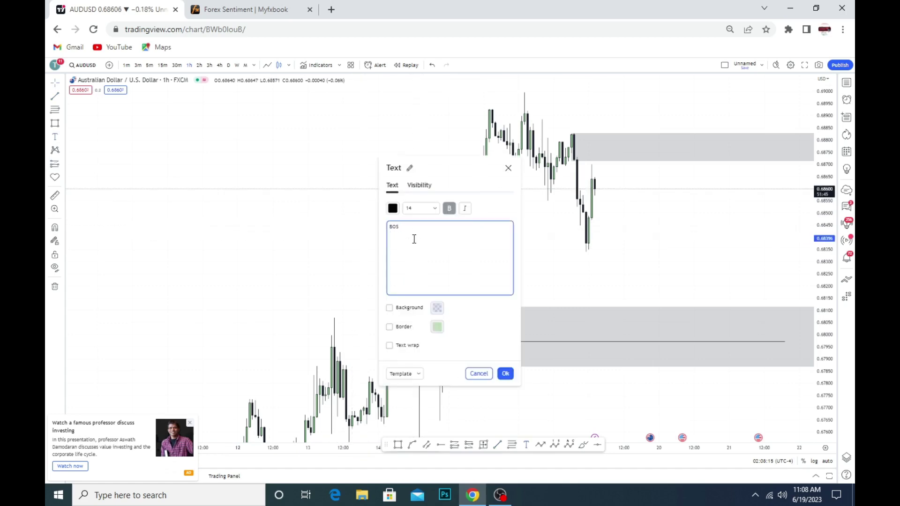
click(505, 374)
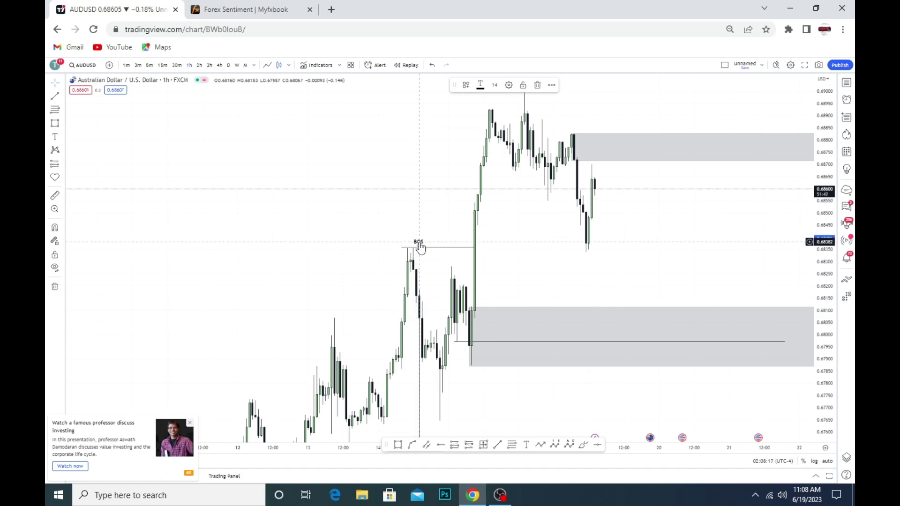
Copy the label as 'INDUCEMENT' and draw a line under the recent low near 0.6835
drag(415, 242, 592, 262)
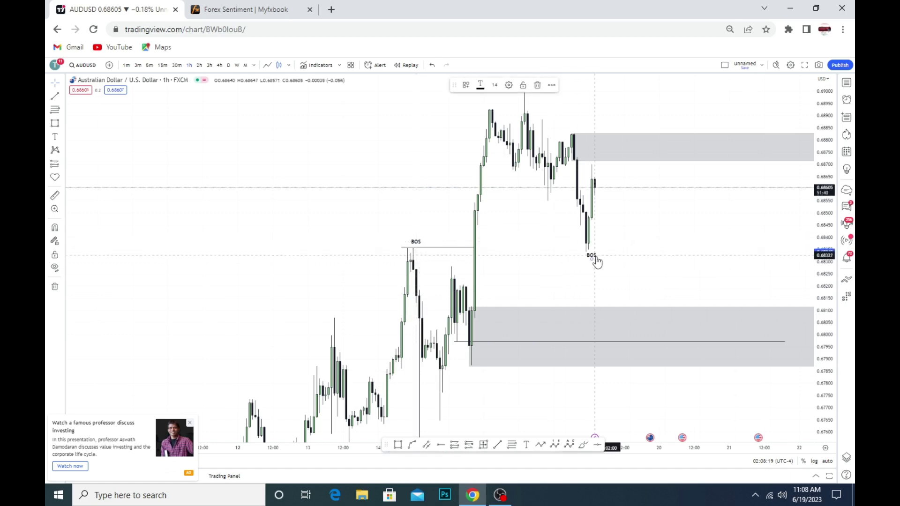
double_click(586, 257)
text(INDUCEMENT)
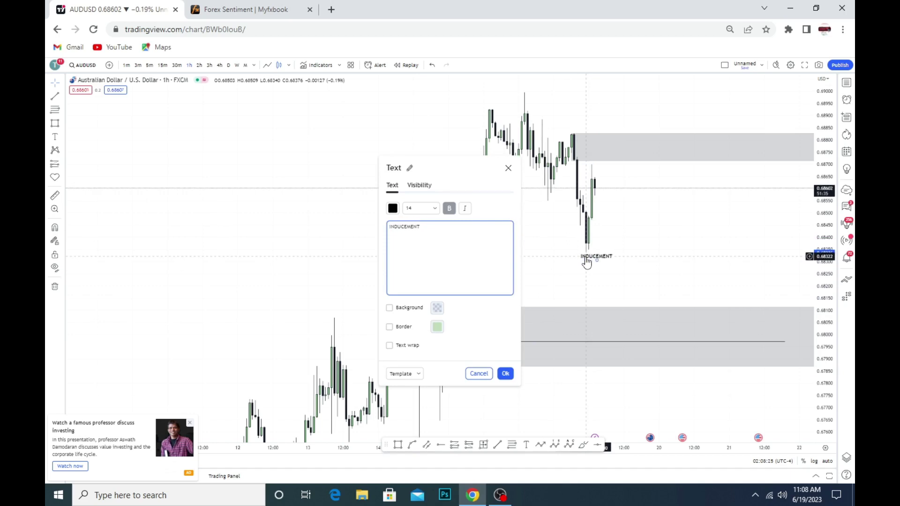
click(507, 373)
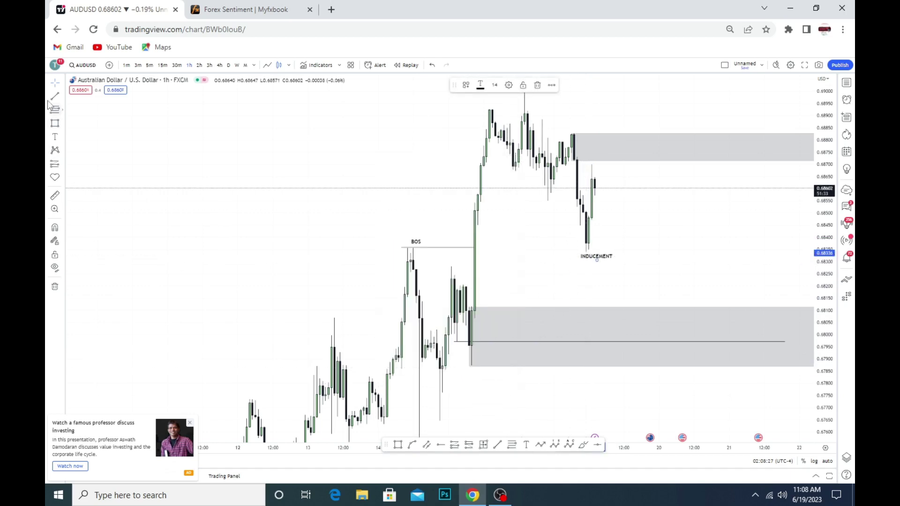
click(544, 252)
click(688, 252)
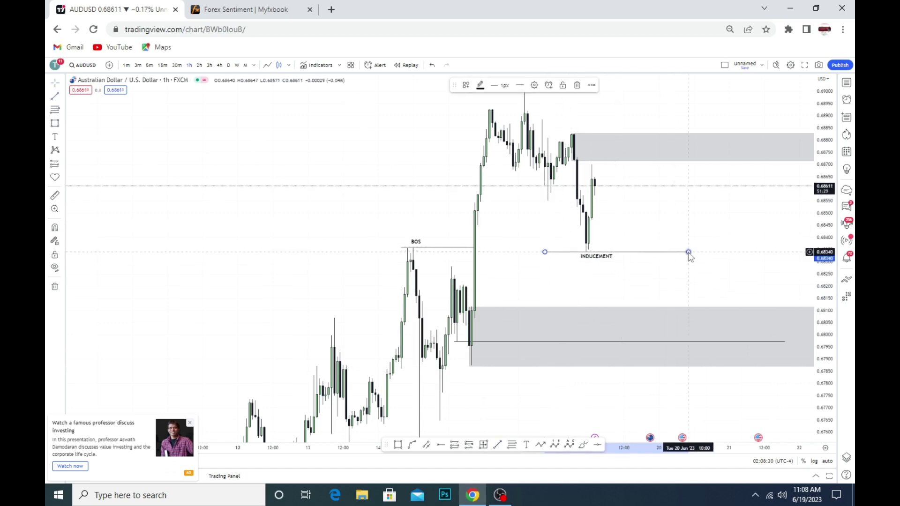
click(598, 264)
scroll(613, 280, down, 2)
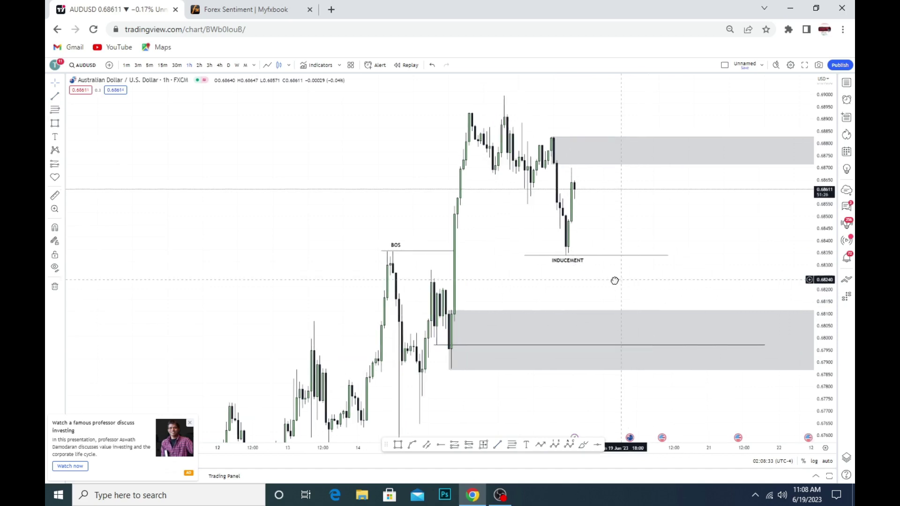
scroll(588, 280, up, 3)
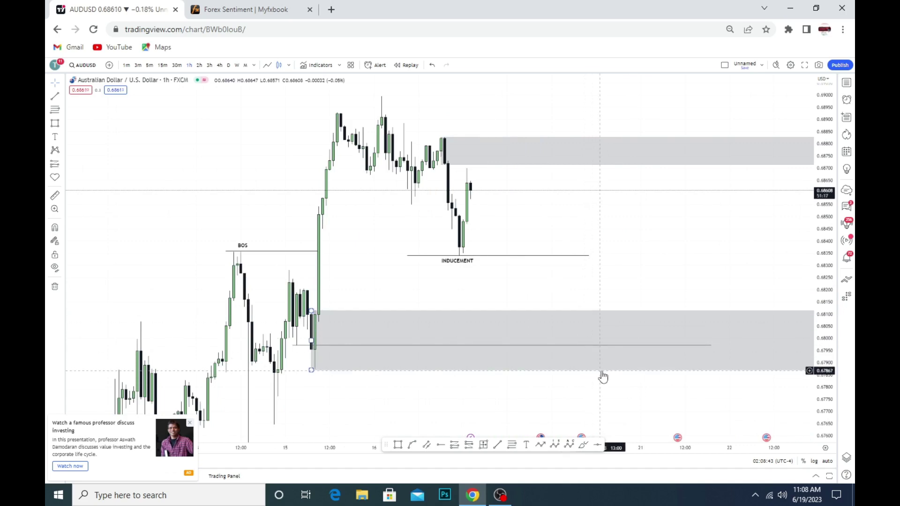
scroll(625, 279, down, 2)
scroll(626, 278, down, 2)
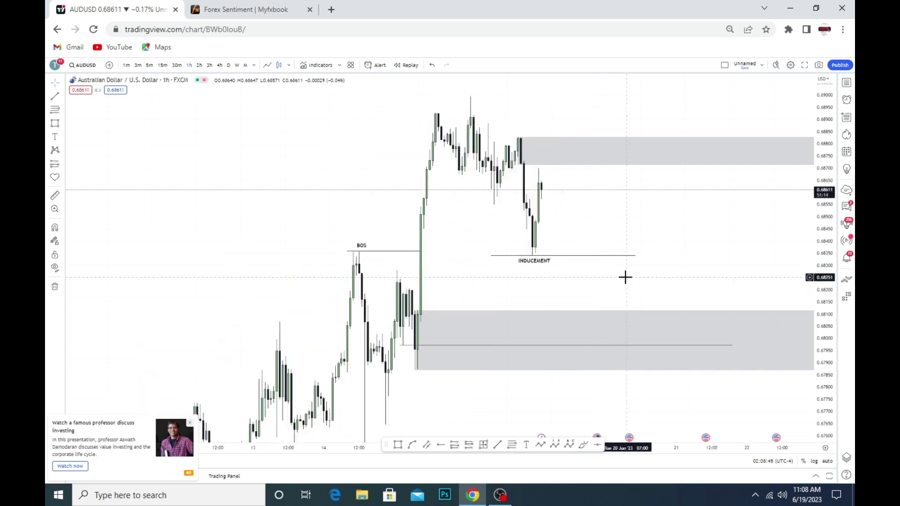
scroll(609, 268, up, 2)
drag(567, 239, 612, 300)
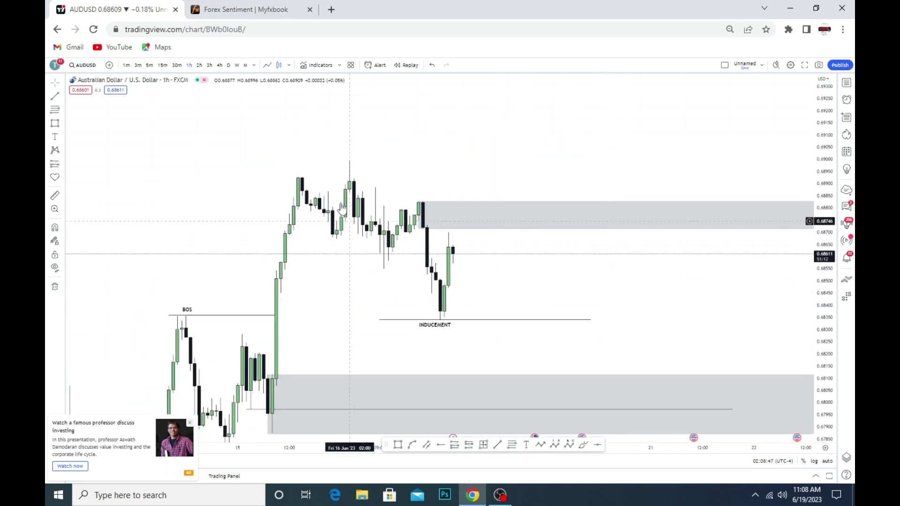
Draw a horizontal level at the swing high near 0.690 above the upper zone
click(336, 159)
click(776, 159)
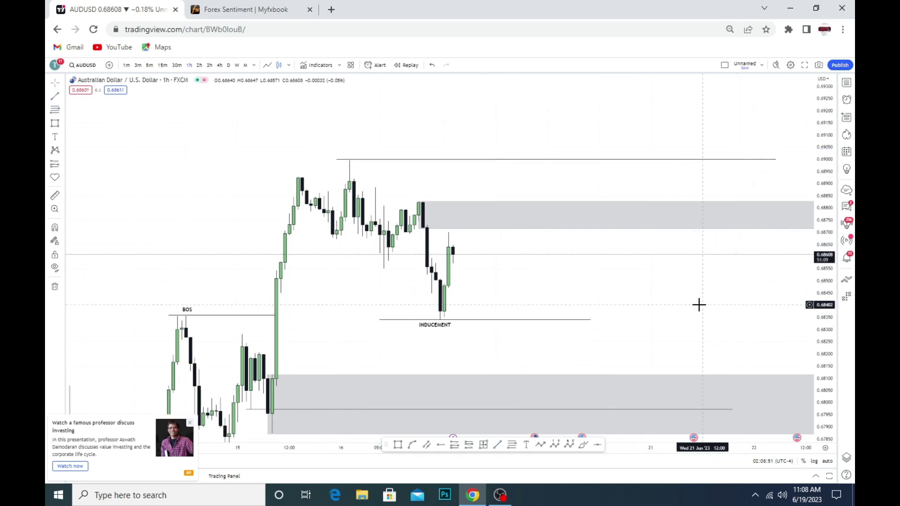
drag(698, 305, 658, 223)
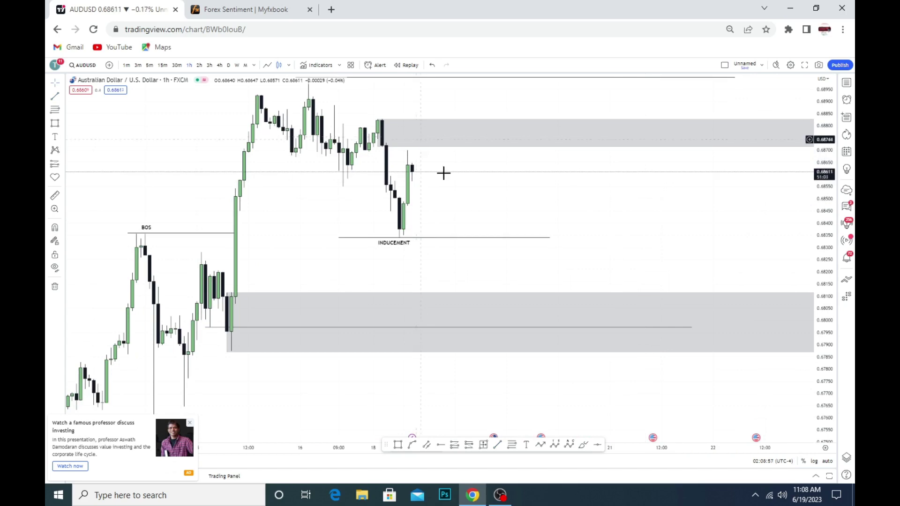
drag(443, 173, 433, 258)
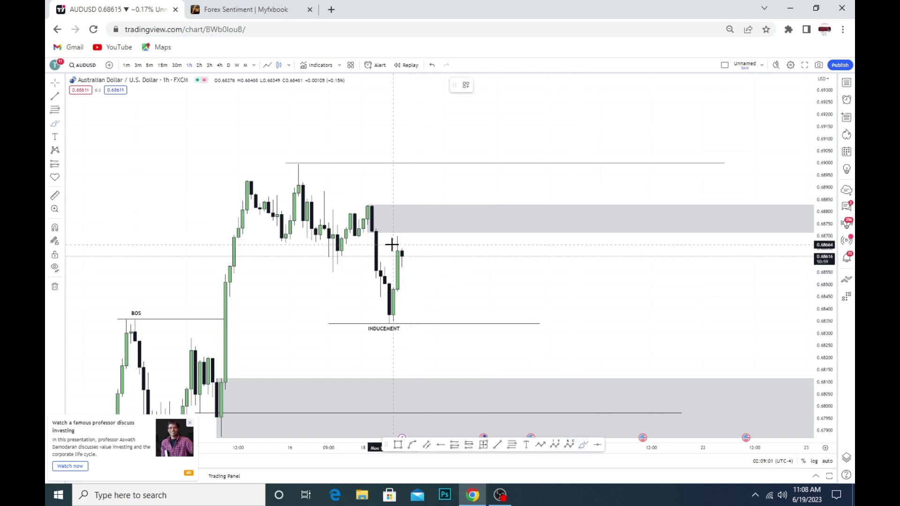
Undo the red projected-rally and 0.6850 brush strokes, then reframe the chart
drag(393, 243, 414, 138)
drag(364, 288, 553, 286)
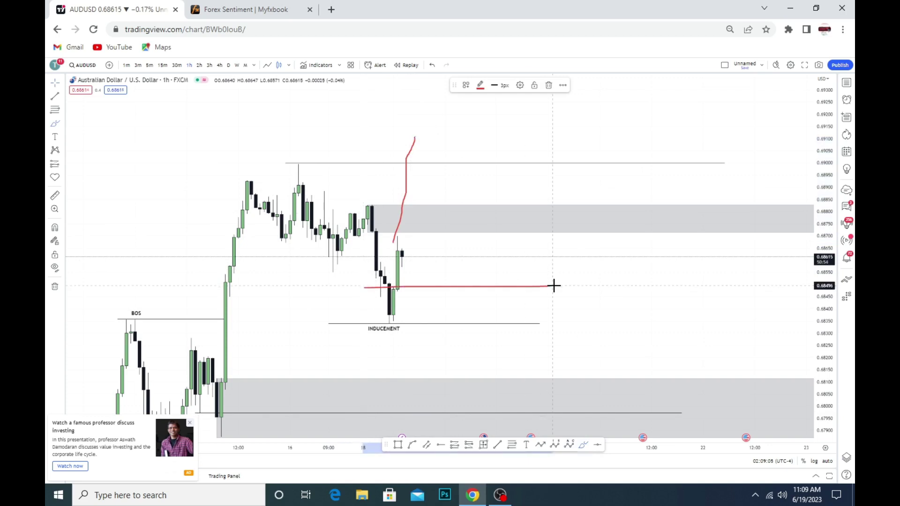
key(ctrl+z)
key(ctrl+z)
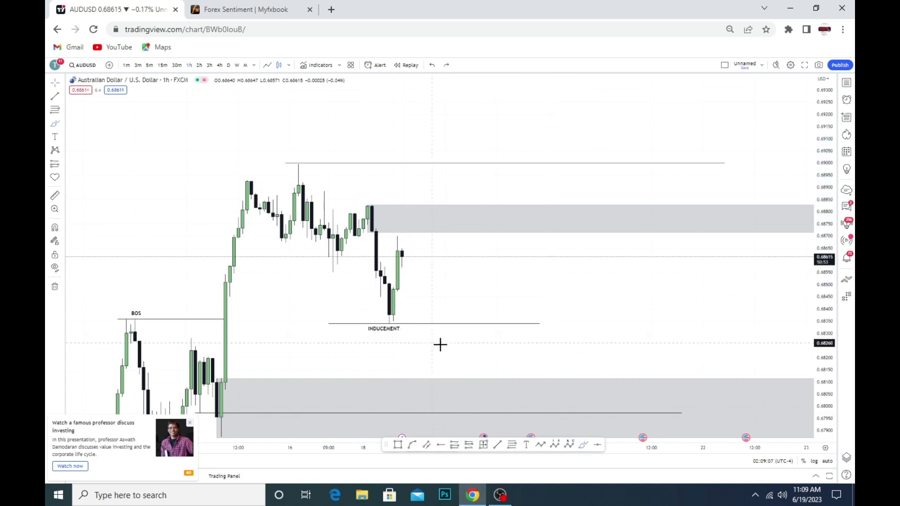
drag(816, 192, 817, 216)
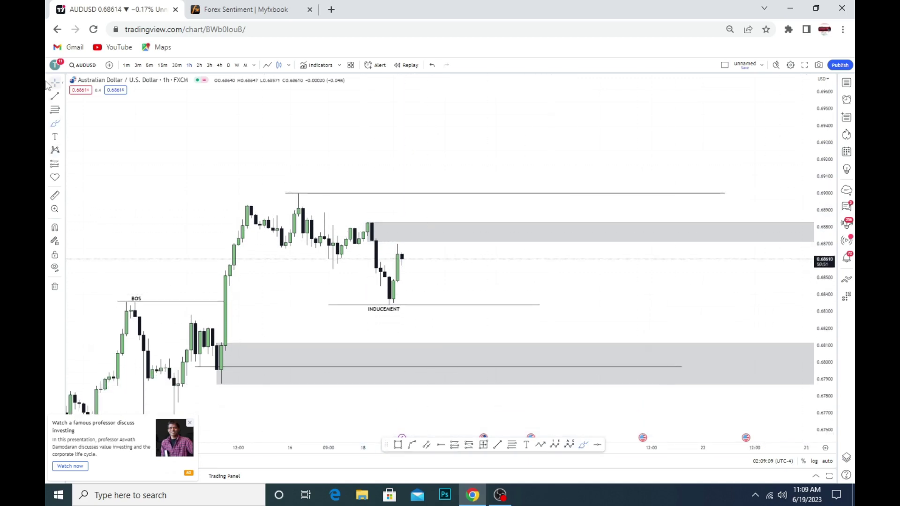
drag(510, 296, 631, 225)
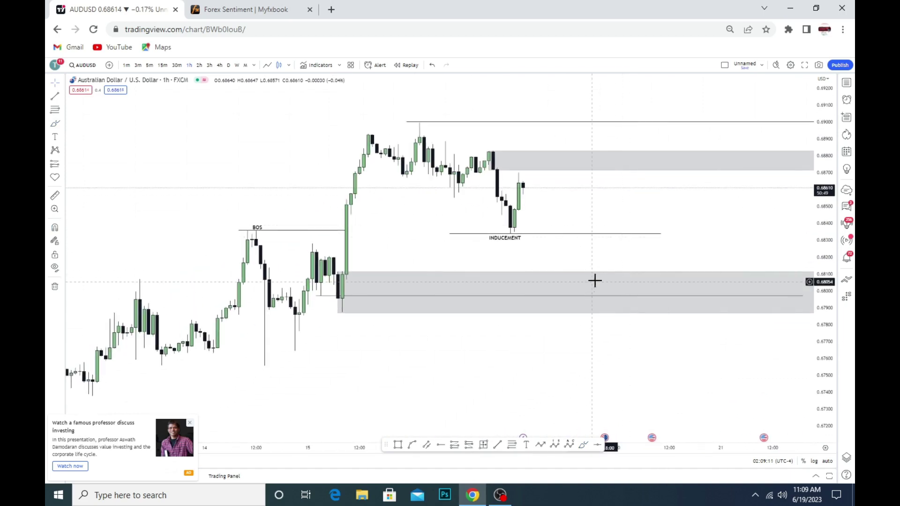
Switch the chart to CADCHF from the watchlist
click(846, 82)
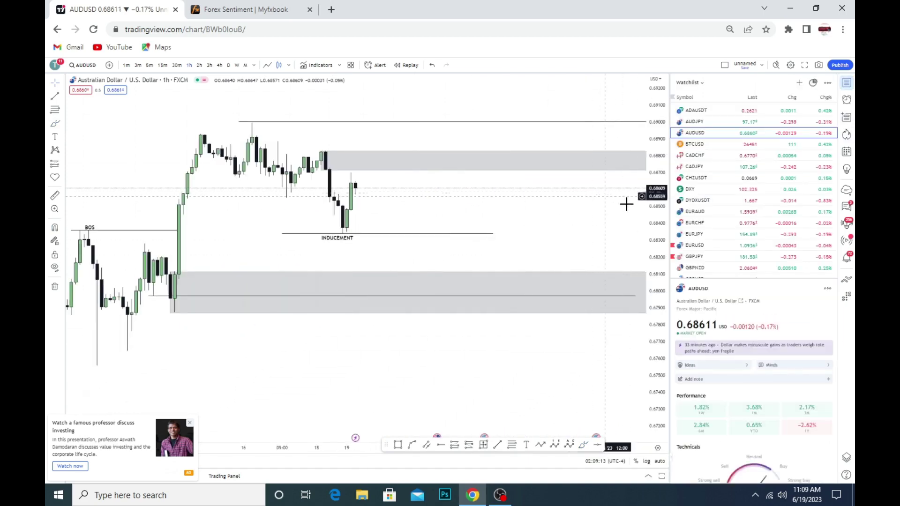
click(705, 157)
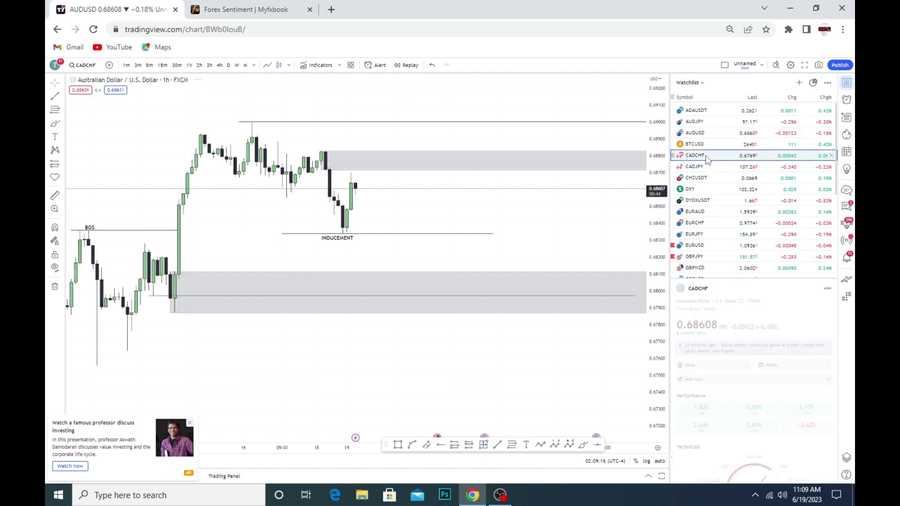
click(846, 84)
click(55, 286)
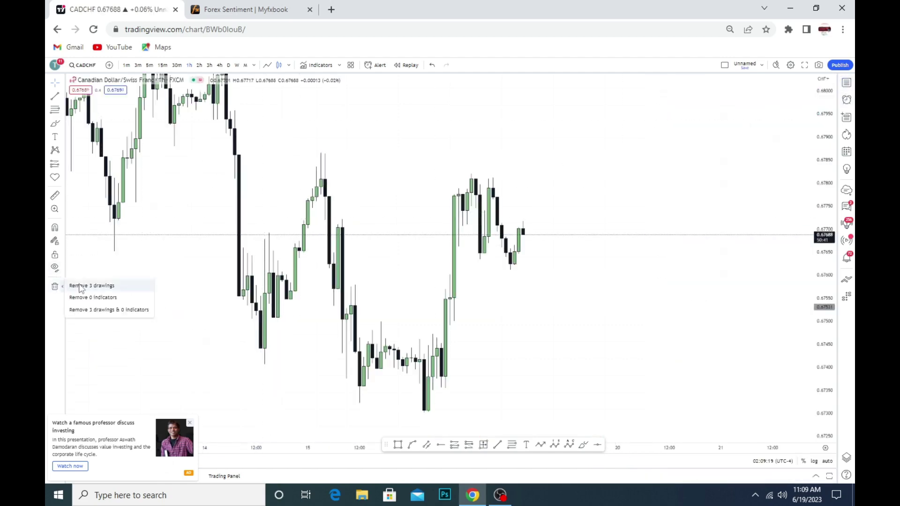
click(81, 286)
Zoom out and set the CADCHF chart to the daily timeframe
scroll(150, 281, down, 3)
scroll(151, 281, down, 3)
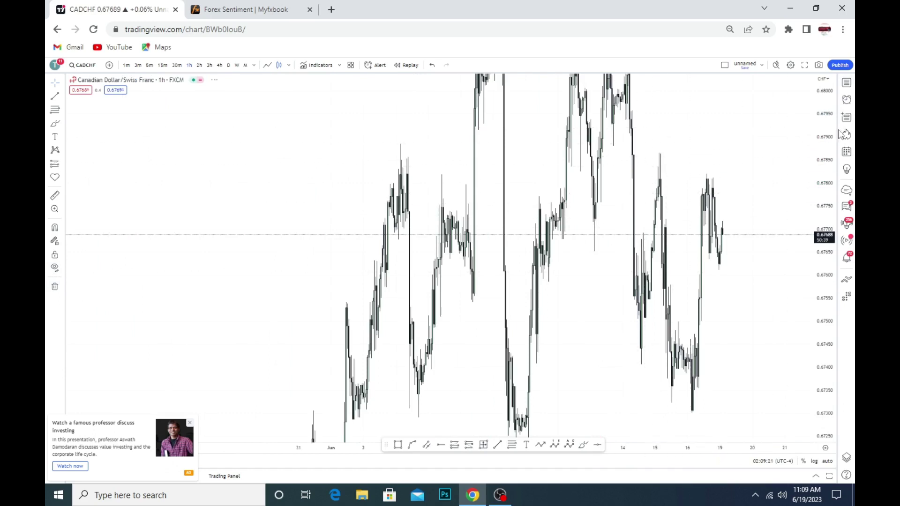
scroll(670, 328, down, 3)
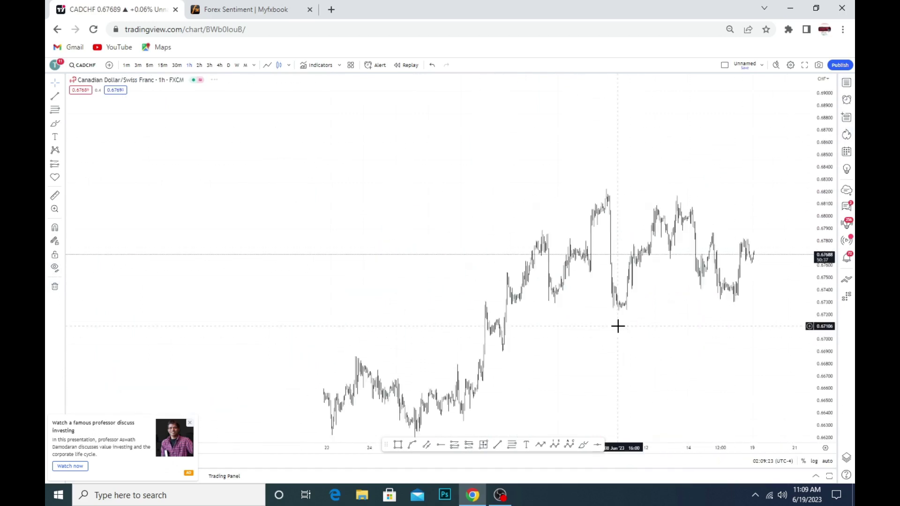
scroll(669, 381, down, 3)
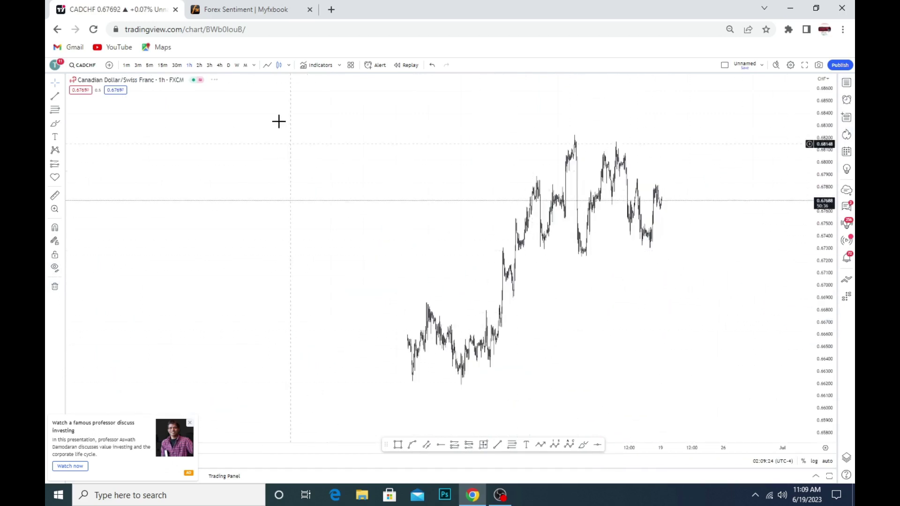
click(229, 66)
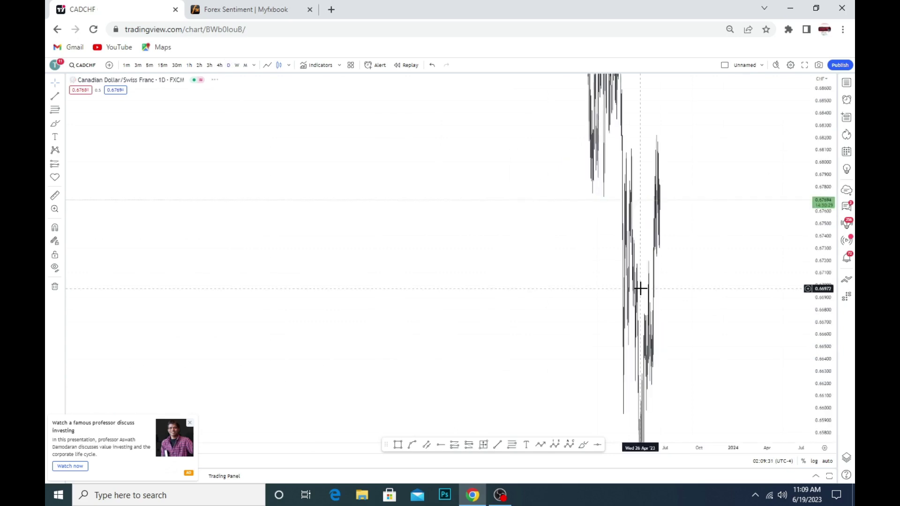
Frame the past year of daily prices, the slide from about 0.75 to lows near 0.648
drag(820, 150, 818, 404)
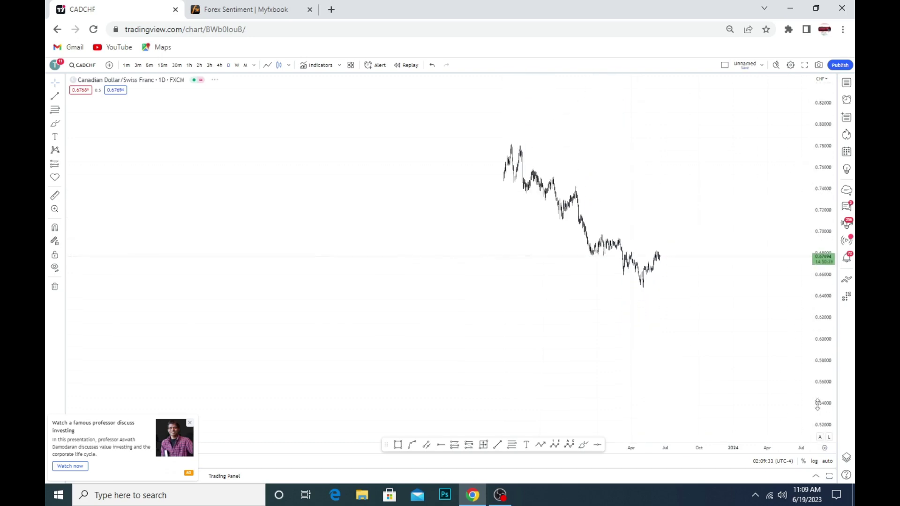
mouse_move(526, 346)
mouse_down()
mouse_move(482, 367)
mouse_move(556, 366)
mouse_up()
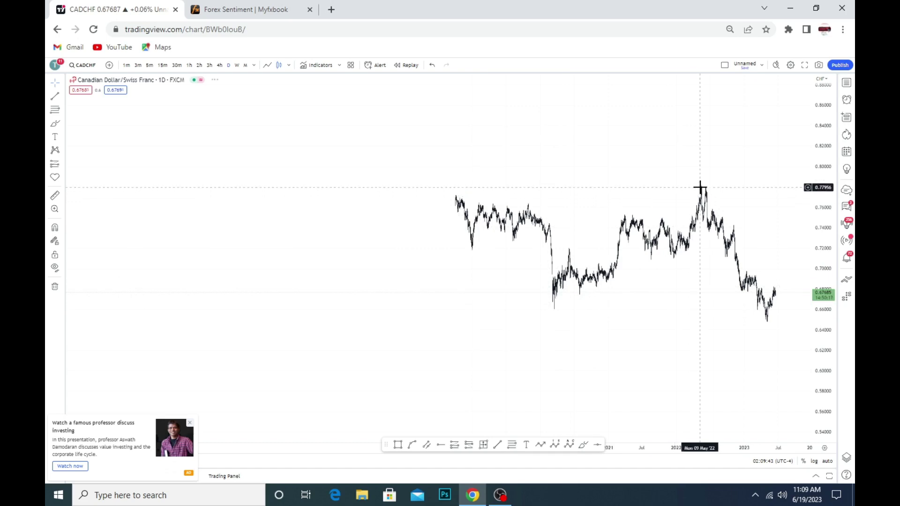
drag(701, 316, 512, 342)
drag(624, 317, 551, 344)
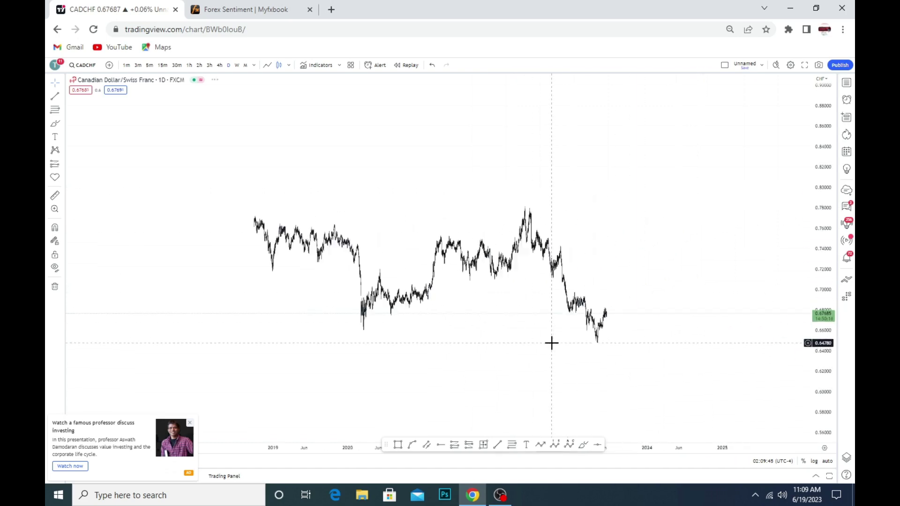
scroll(551, 343, up, 3)
scroll(595, 340, up, 2)
scroll(251, 351, up, 3)
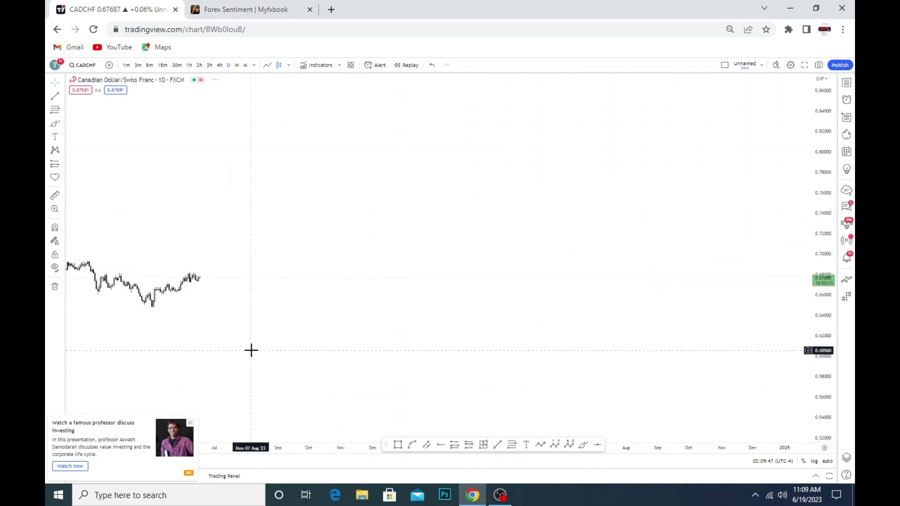
drag(251, 350, 706, 362)
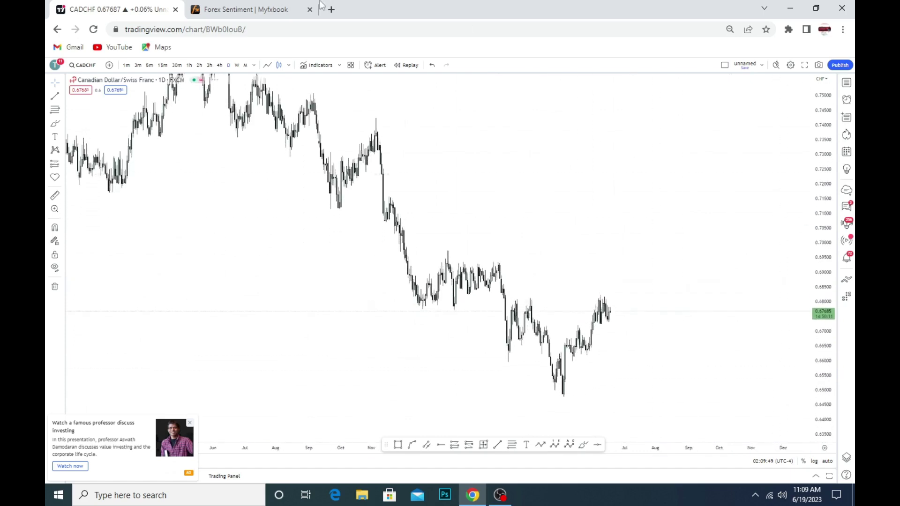
Find the CADCHF row in Myfxbook's sentiment table, then return to the TradingView chart
click(290, 9)
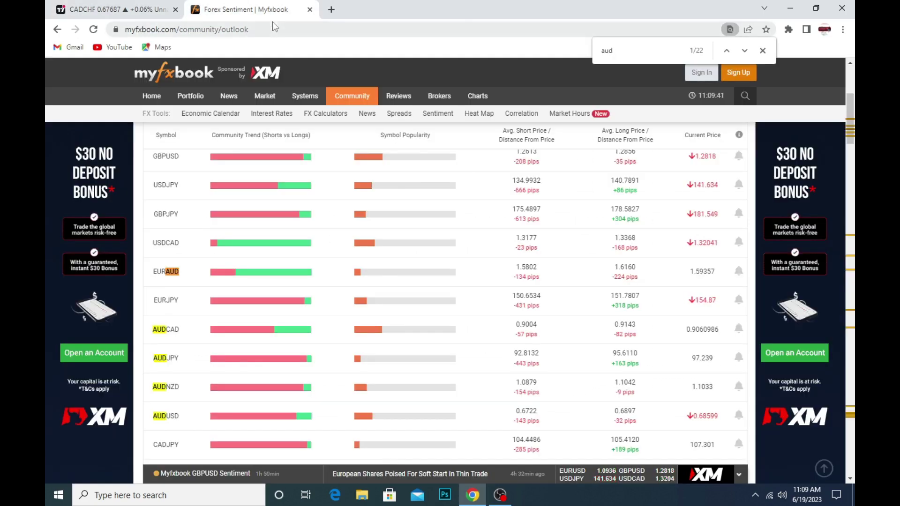
key(BackSpace)
key(BackSpace)
key(BackSpace)
text(CAD)
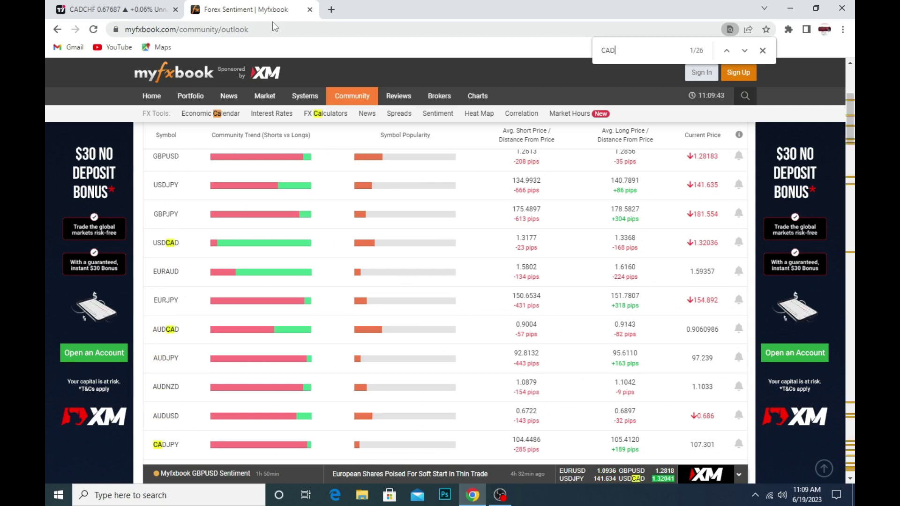
text(CHF)
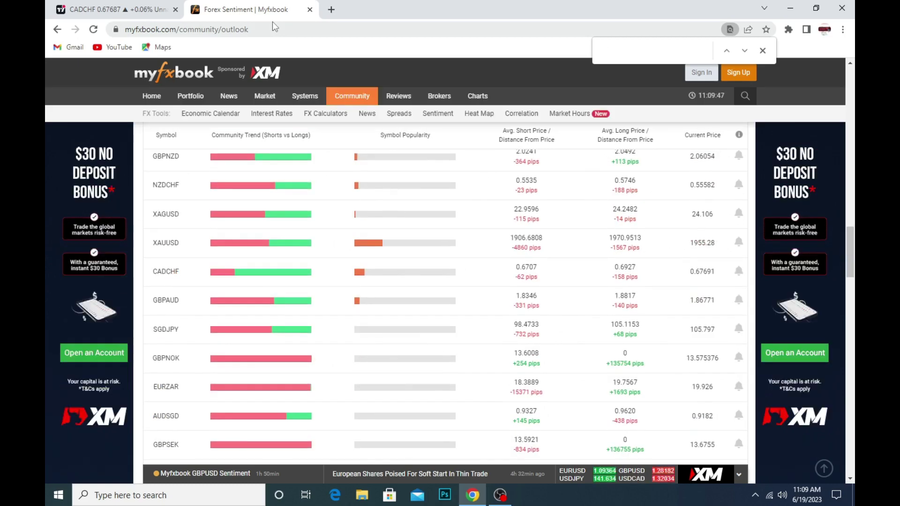
click(136, 10)
Switch CADCHF to 4-hour candles and frame the February–June swing from about 0.650 to 0.681
scroll(493, 357, right, 3)
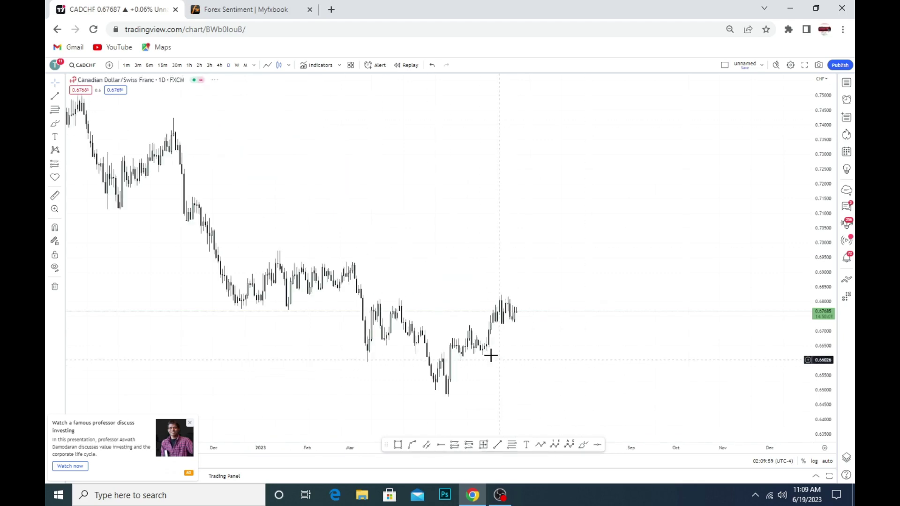
scroll(521, 234, up, 2)
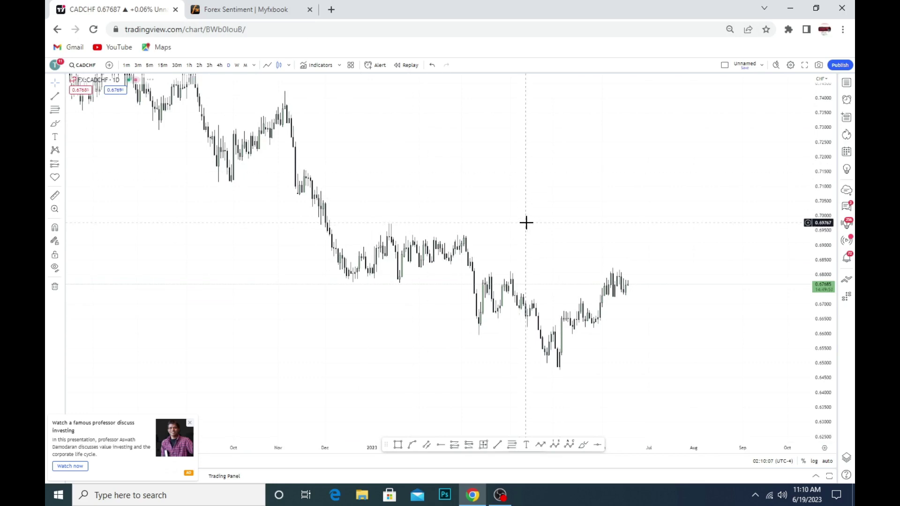
click(220, 65)
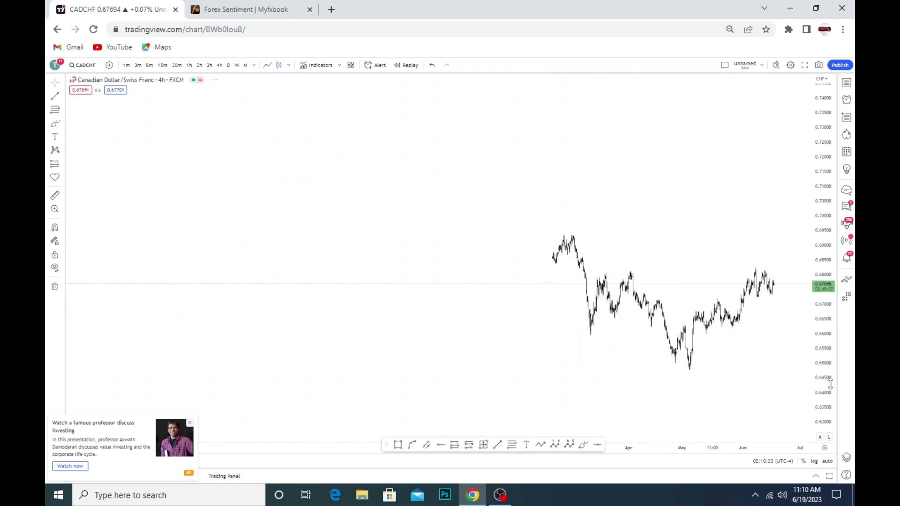
scroll(595, 194, up, 3)
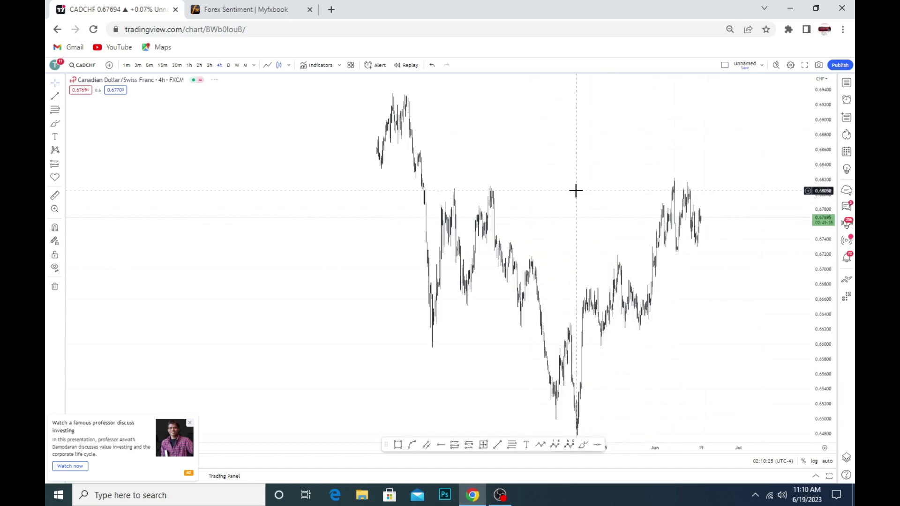
scroll(577, 190, up, 3)
drag(436, 172, 557, 195)
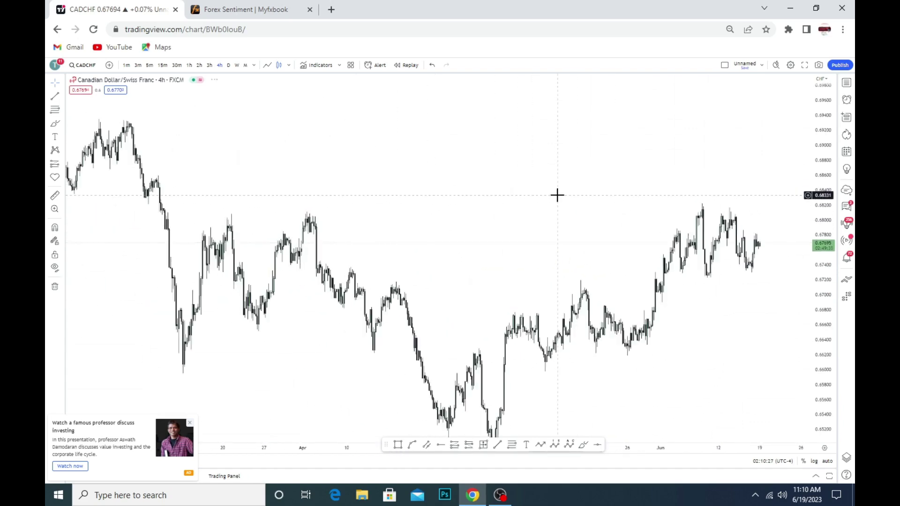
scroll(345, 184, down, 1)
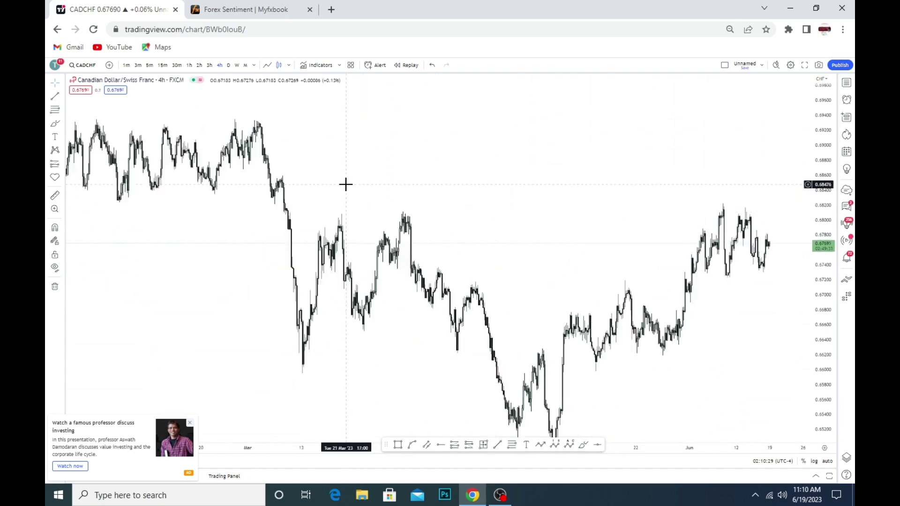
scroll(345, 185, up, 1)
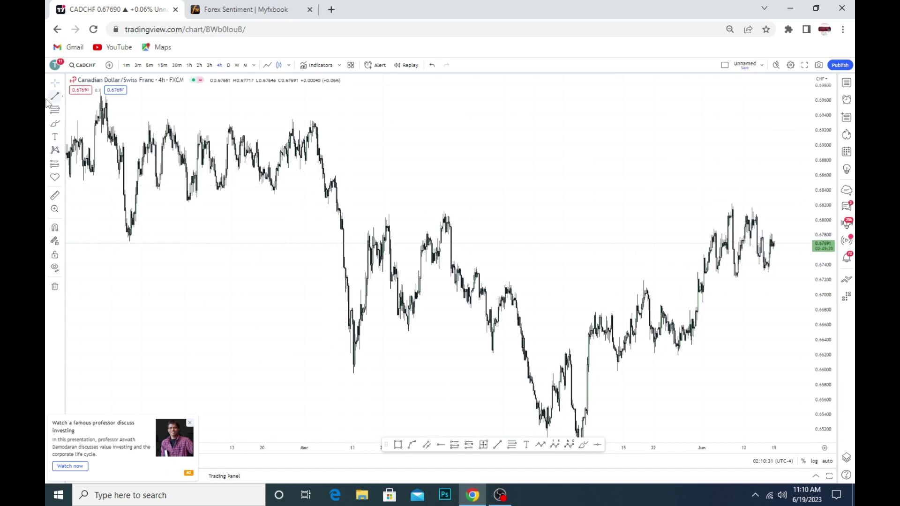
Draw a grey supply zone around 0.6845–0.6865 at the early-March drop
click(400, 444)
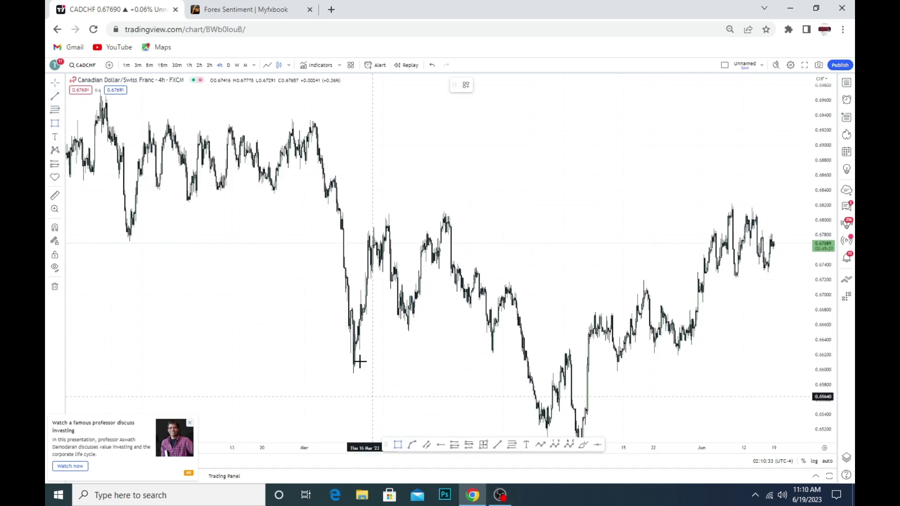
click(330, 174)
click(331, 188)
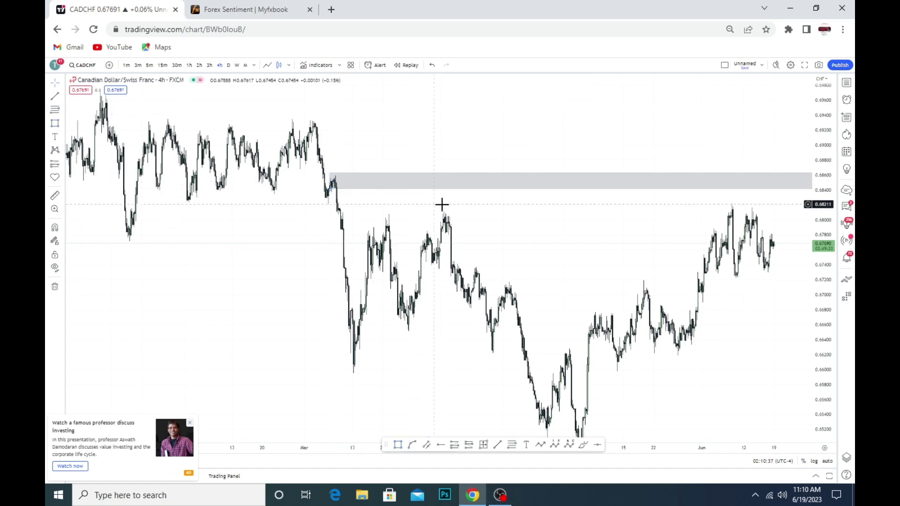
drag(452, 217, 416, 220)
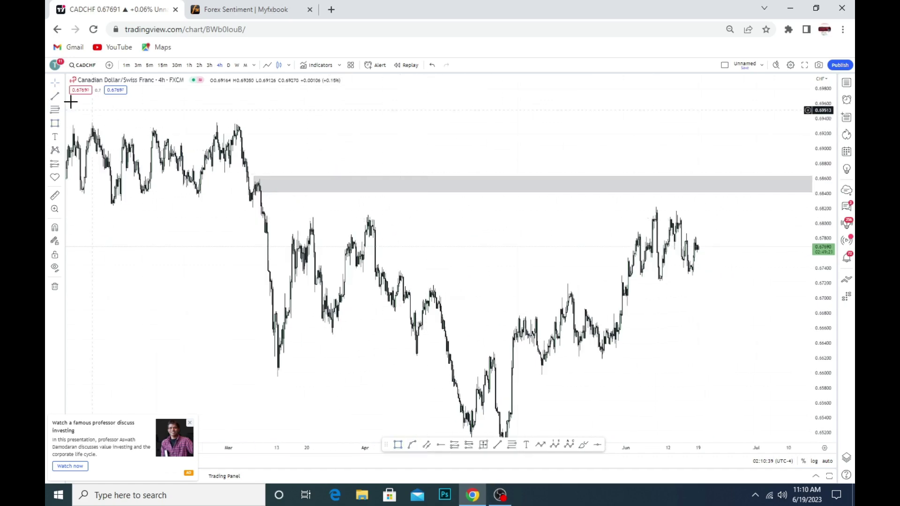
mouse_move(242, 246)
mouse_down()
mouse_move(379, 247)
mouse_move(297, 255)
mouse_up()
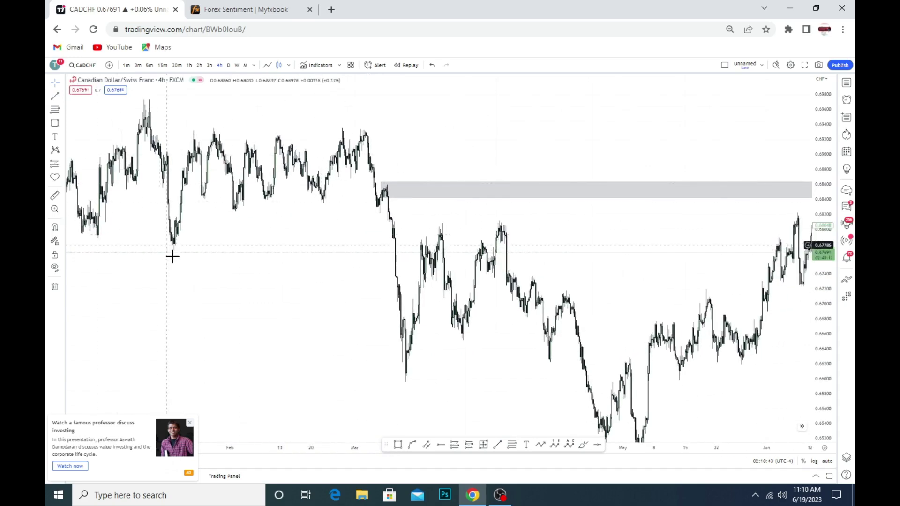
drag(190, 235, 324, 236)
drag(548, 218, 403, 219)
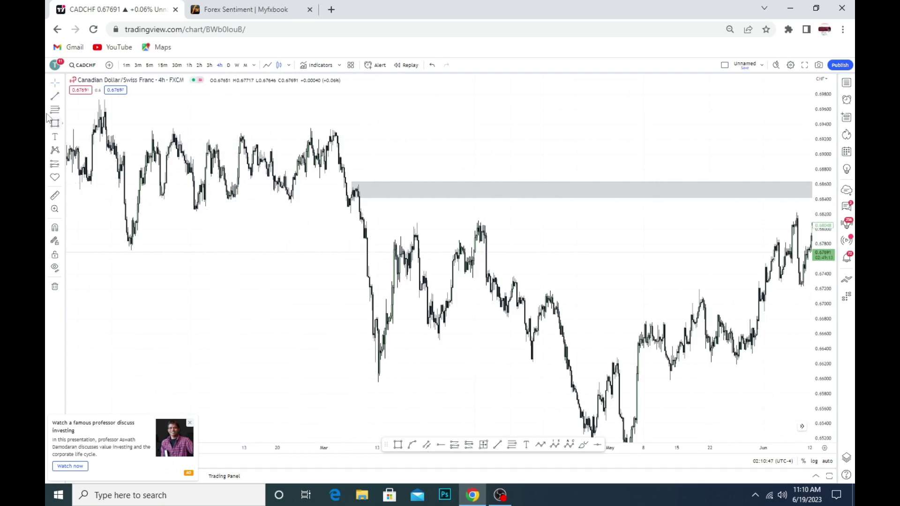
Place a horizontal level at 0.68226 just beneath the grey zone and recentre on June candles
click(184, 212)
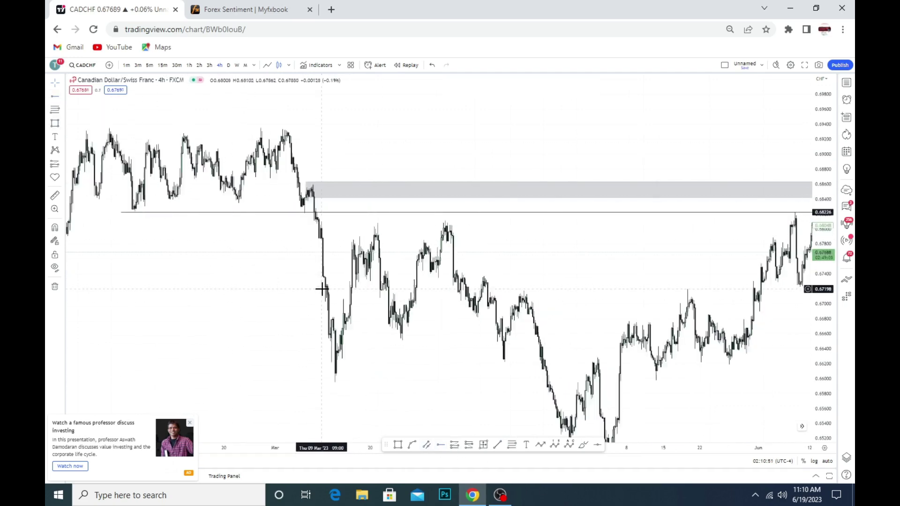
scroll(573, 267, up, 2)
drag(572, 267, 281, 274)
scroll(395, 319, up, 3)
scroll(395, 319, down, 2)
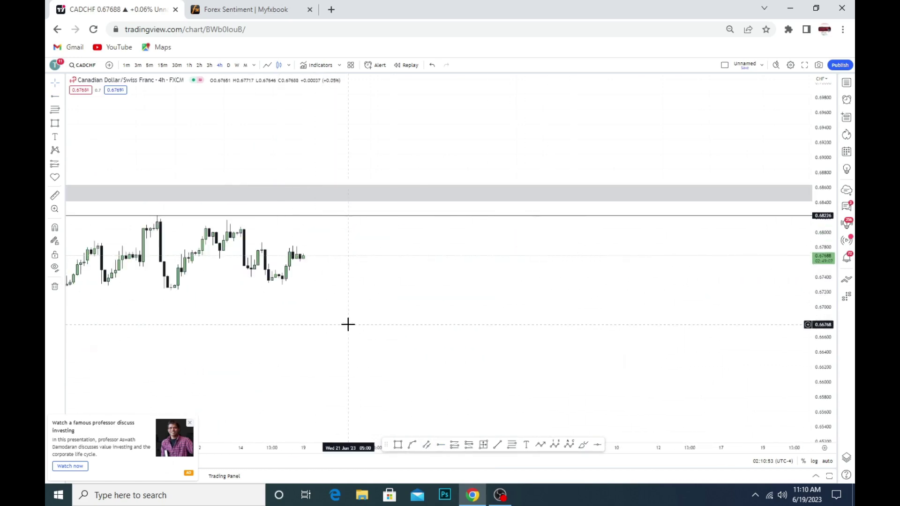
drag(348, 324, 630, 337)
scroll(630, 337, up, 3)
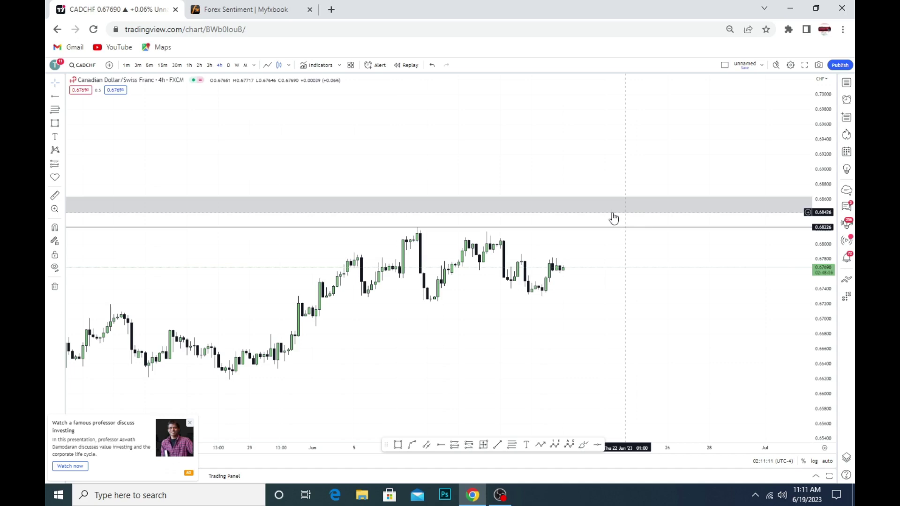
Switch to 1-hour candles and frame the June 5–23 price action
click(190, 66)
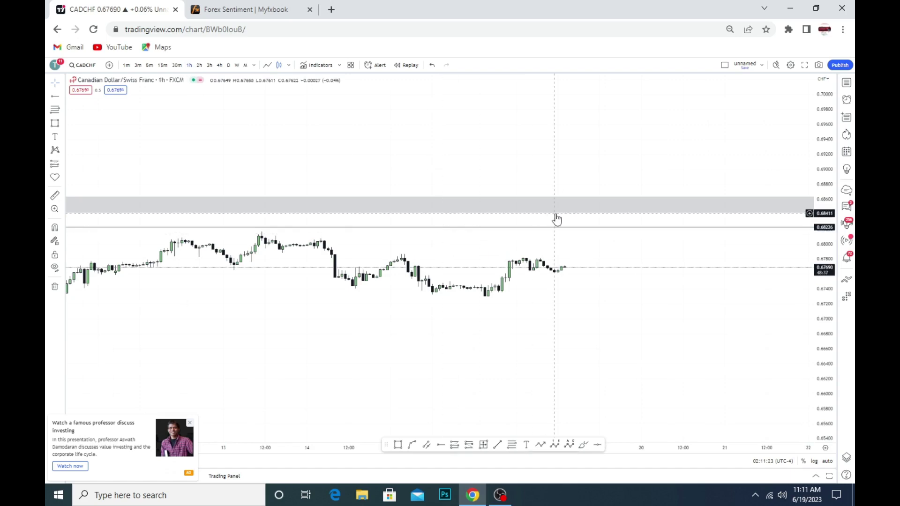
scroll(756, 264, down, 3)
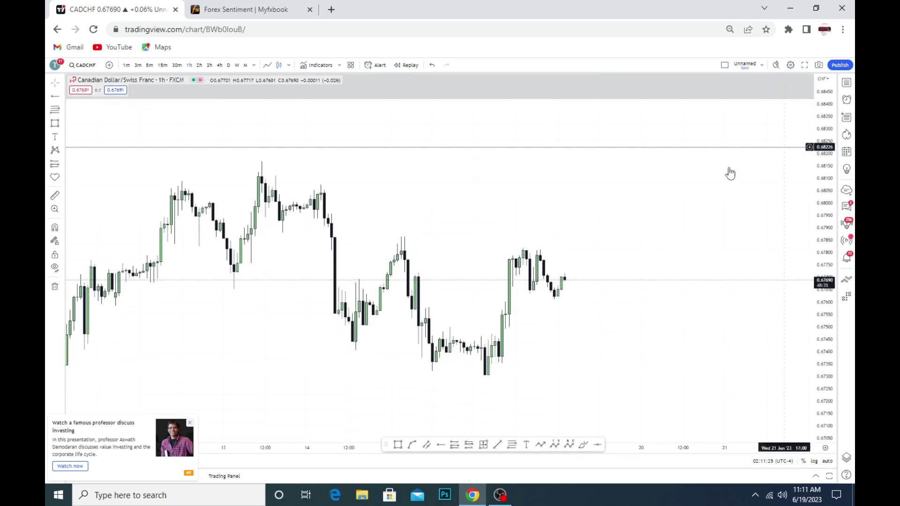
scroll(666, 220, down, 1)
scroll(685, 249, down, 1)
scroll(579, 249, down, 1)
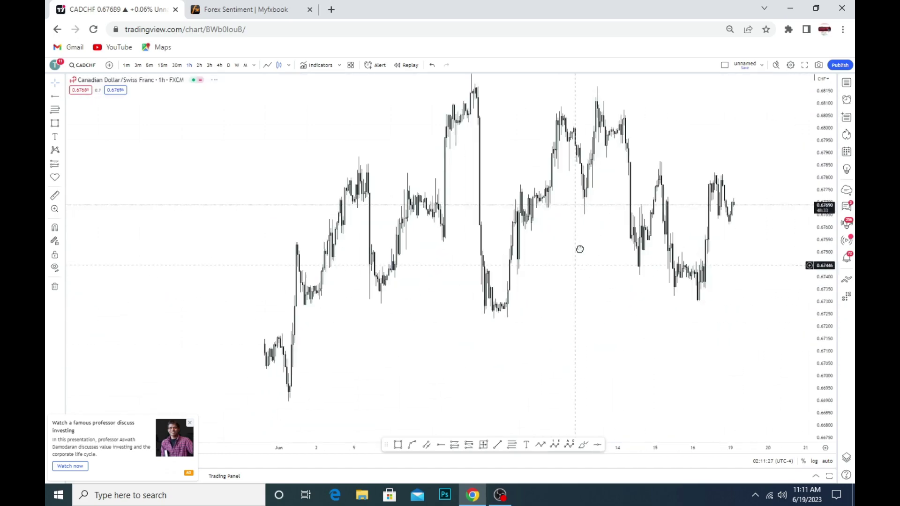
scroll(468, 267, down, 1)
drag(361, 277, 271, 323)
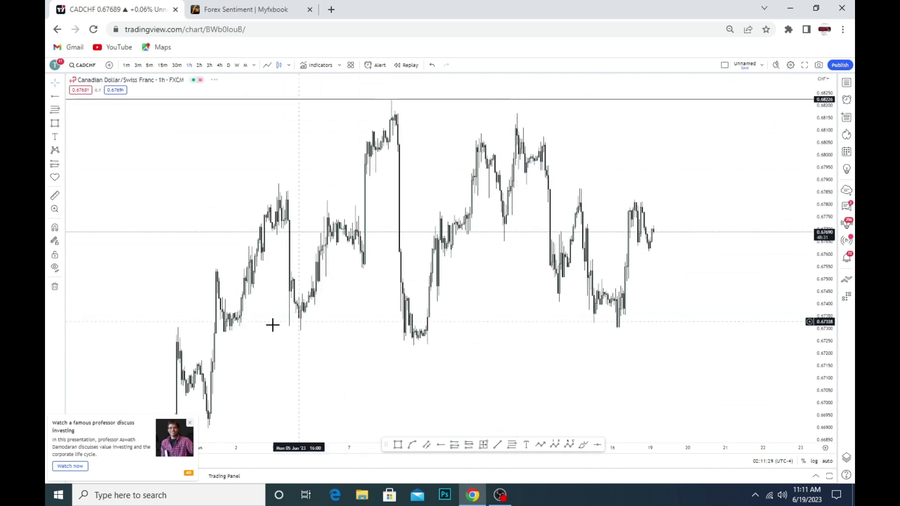
mouse_move(534, 348)
mouse_down()
mouse_move(474, 382)
mouse_move(563, 364)
mouse_up()
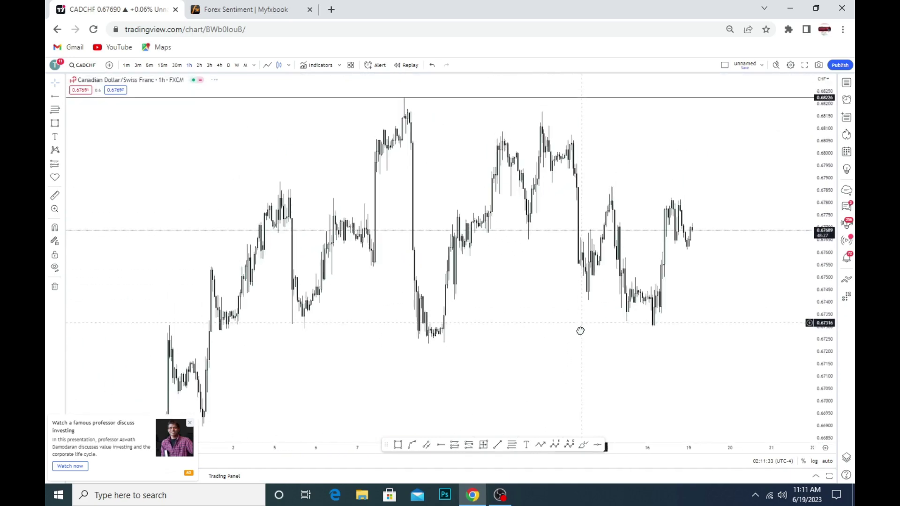
scroll(426, 338, up, 2)
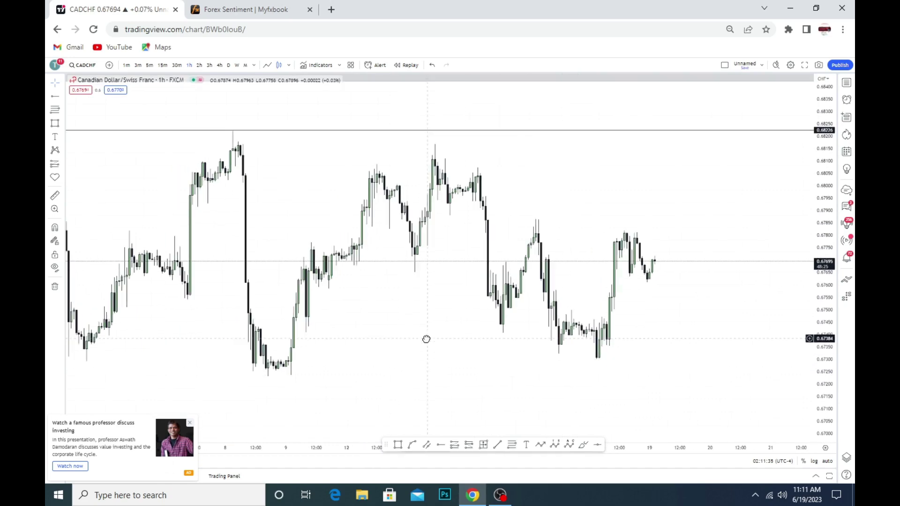
mouse_move(426, 338)
mouse_down()
mouse_move(573, 321)
mouse_move(410, 327)
mouse_up()
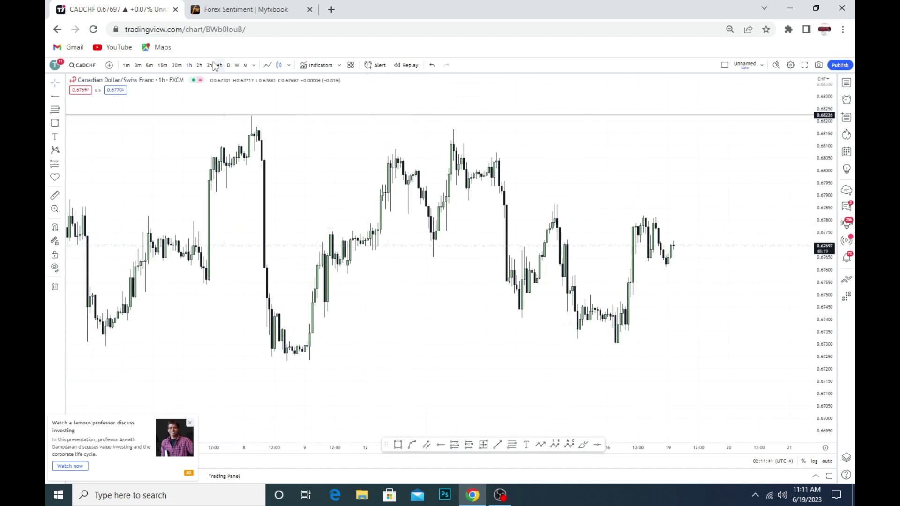
Toggle the chart to a line and back to candlesticks, then move to 30-minute candles
click(269, 67)
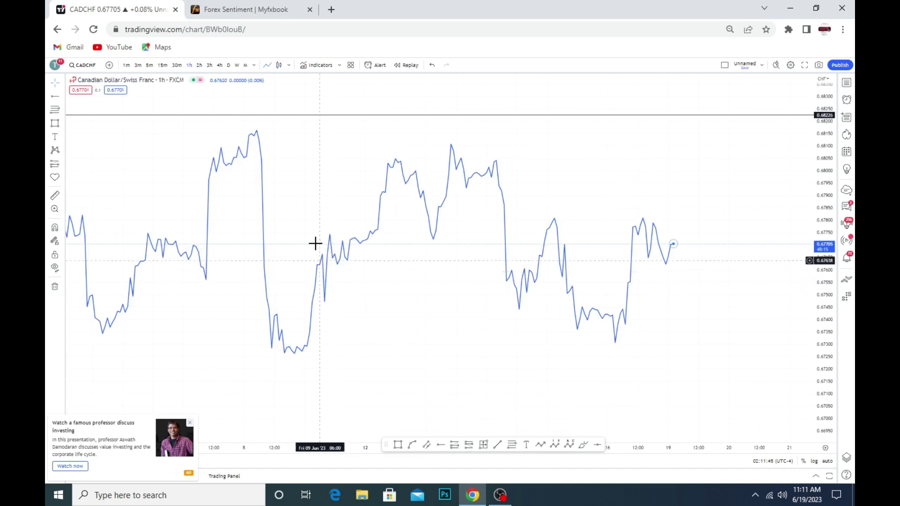
click(279, 65)
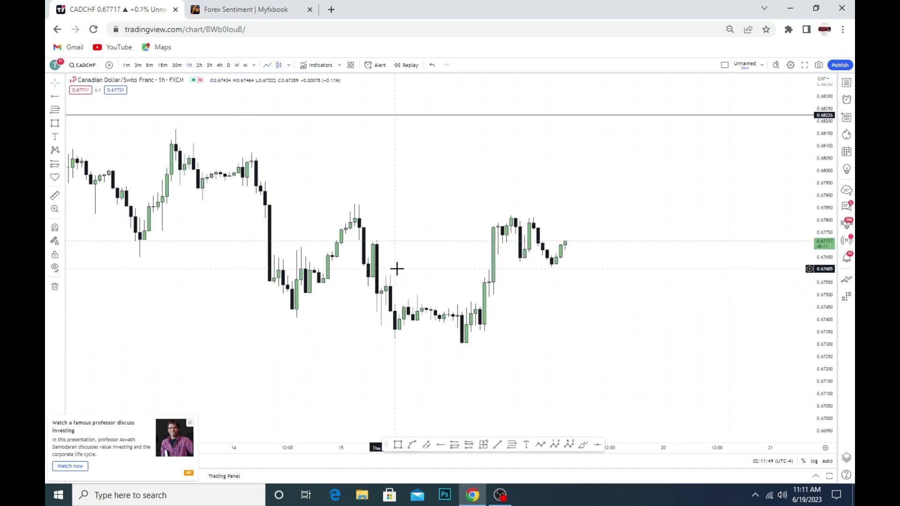
scroll(397, 268, down, 3)
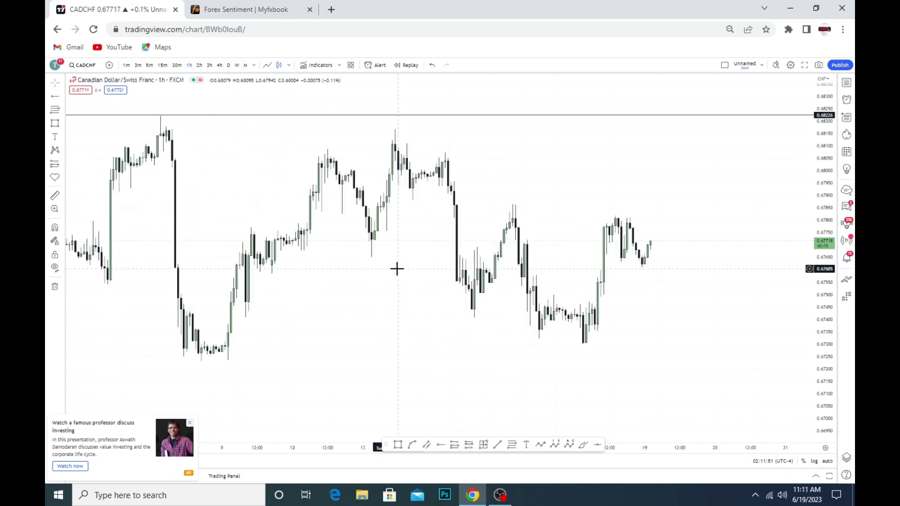
scroll(396, 269, down, 2)
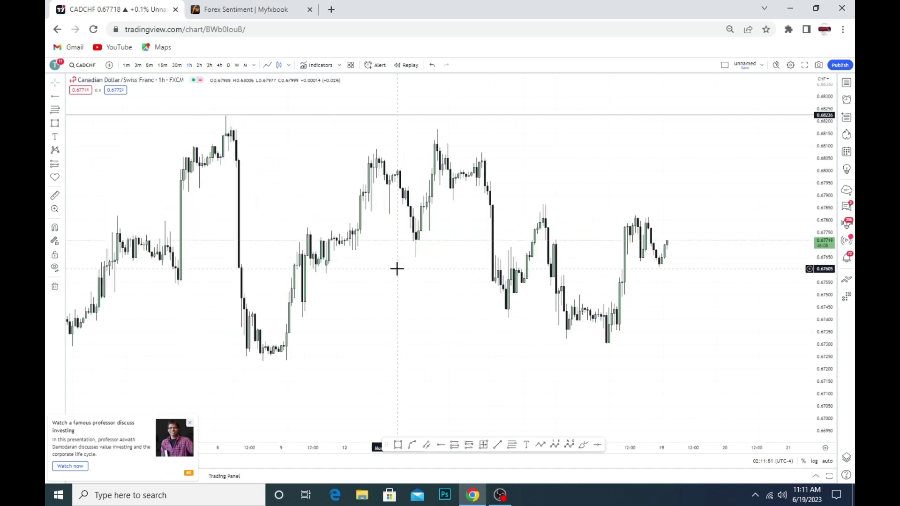
click(177, 66)
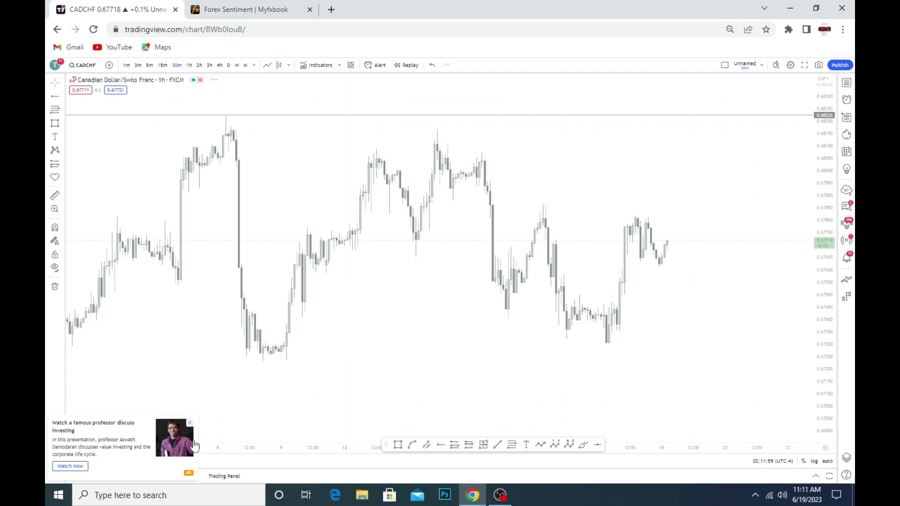
Close the ad popup and frame the mid-June 30-minute swings between 0.673 and 0.682
click(191, 423)
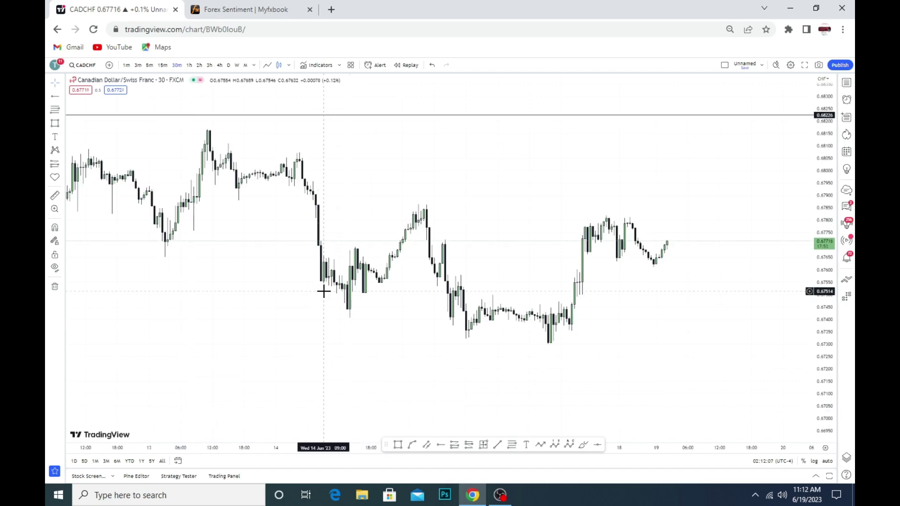
scroll(324, 291, down, 3)
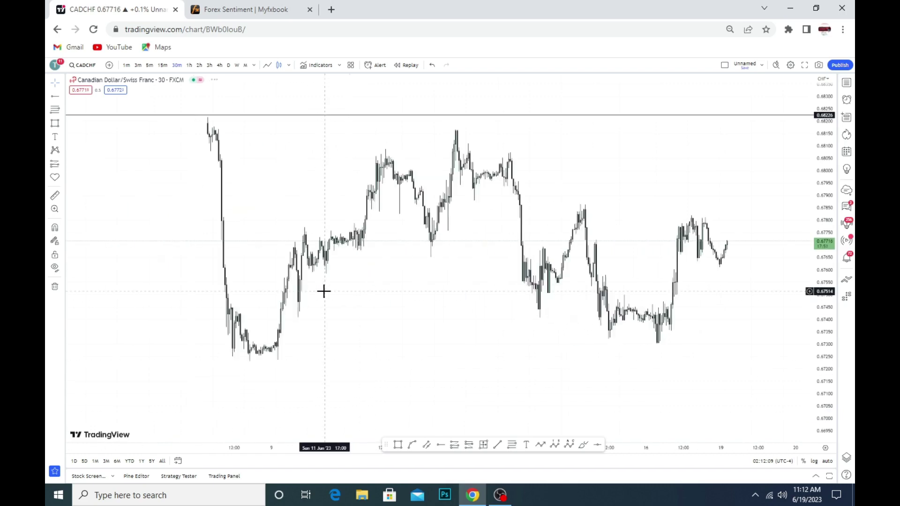
scroll(323, 291, up, 2)
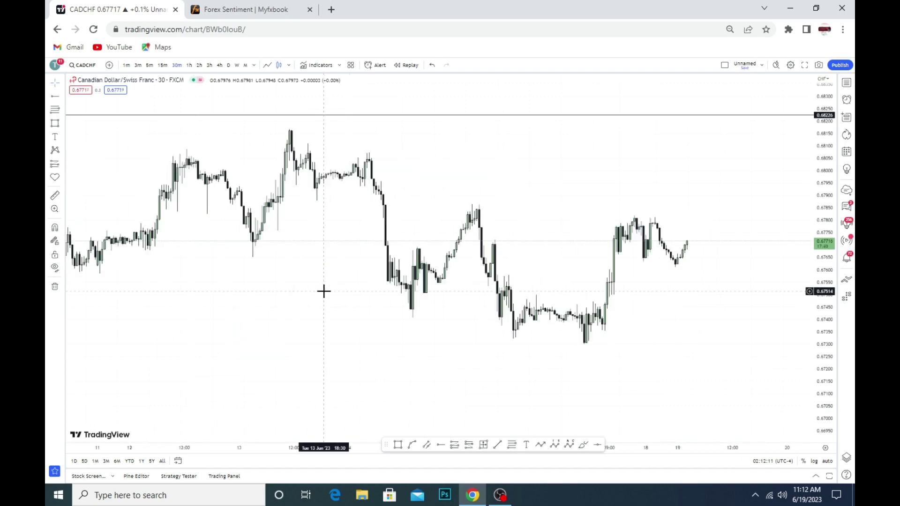
scroll(323, 291, up, 2)
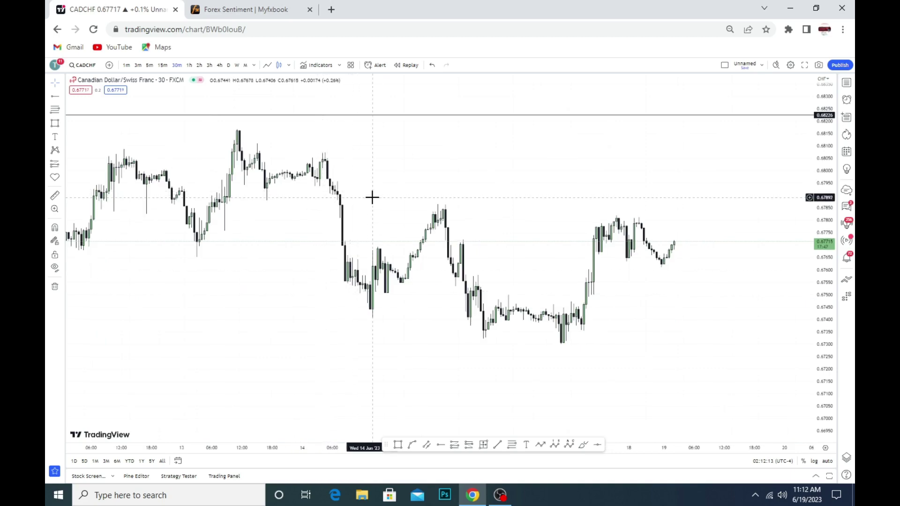
drag(372, 197, 511, 211)
scroll(509, 205, down, 1)
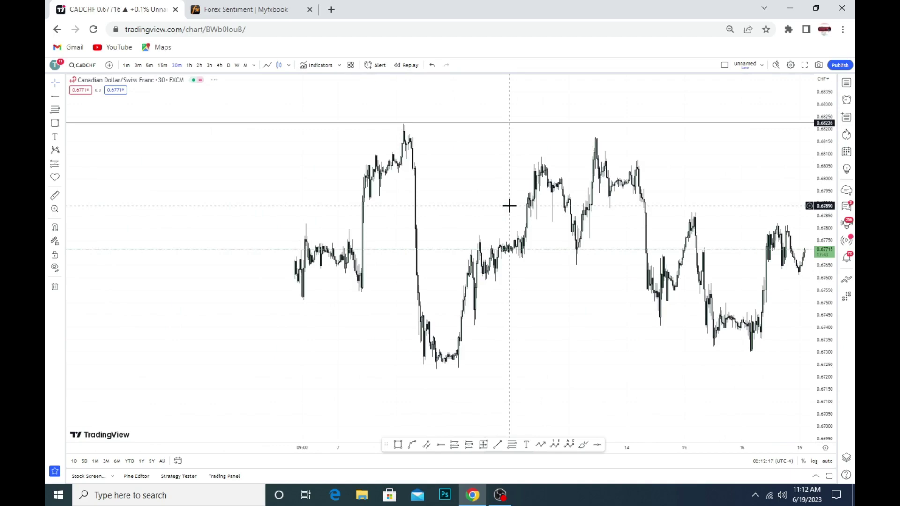
scroll(509, 205, up, 1)
scroll(509, 205, up, 1)
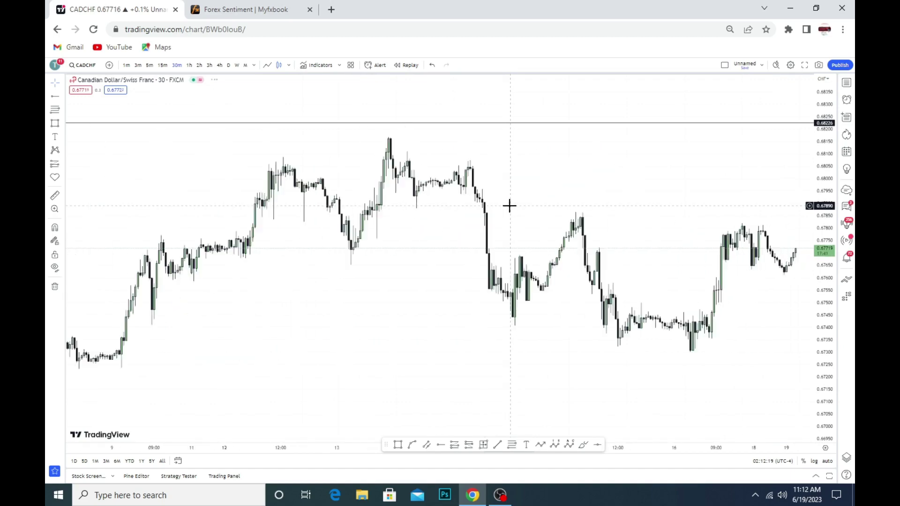
scroll(509, 205, up, 1)
scroll(509, 205, up, 1)
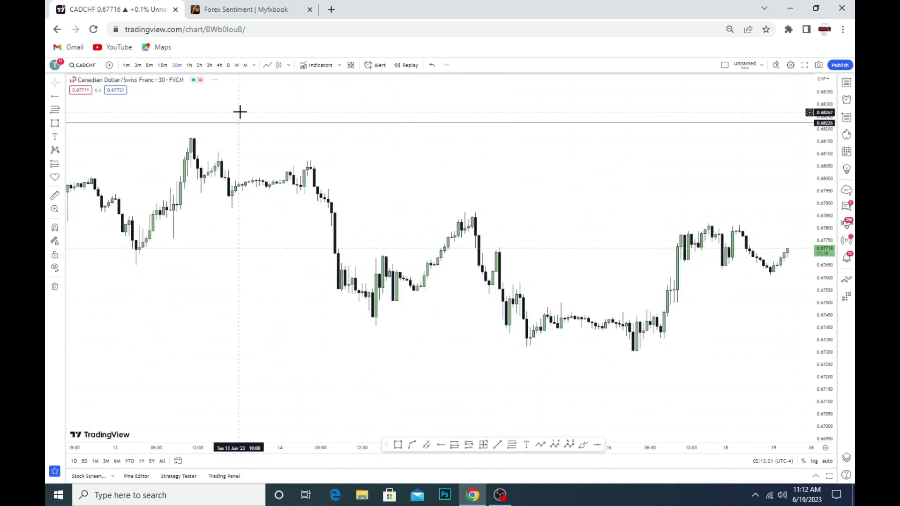
Switch CADCHF to 15-minute candles and frame the June 9–15 swings below 0.6823
click(167, 66)
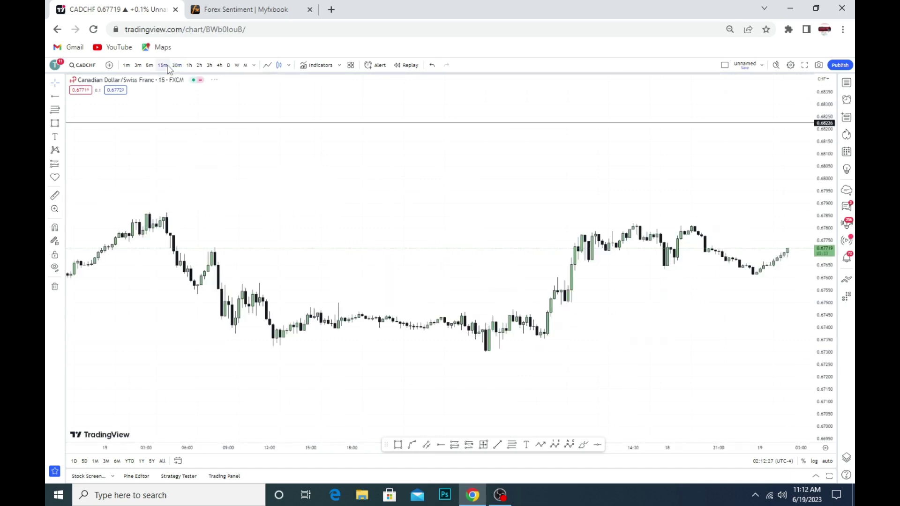
drag(371, 169, 505, 169)
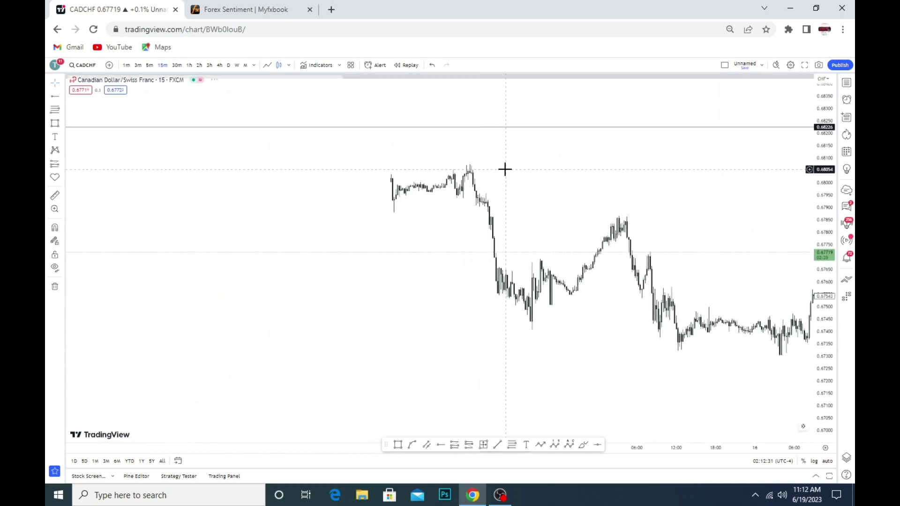
scroll(505, 168, down, 2)
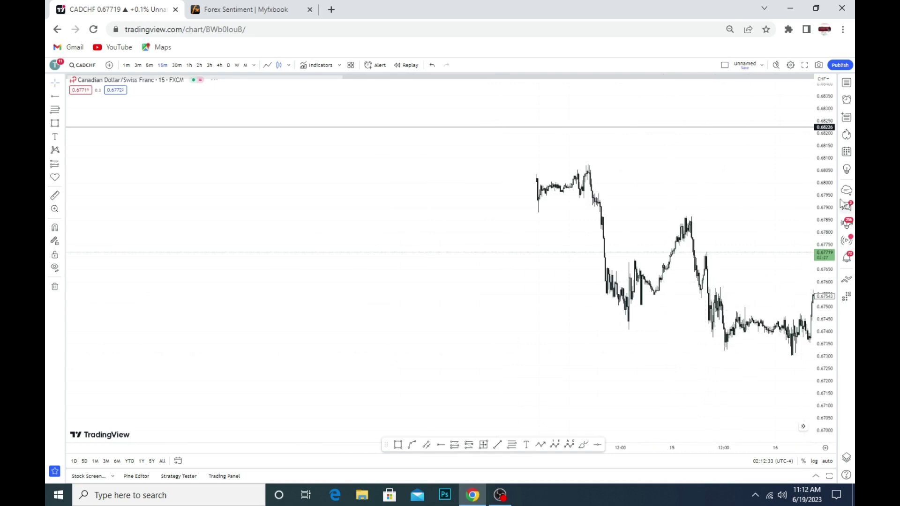
mouse_move(824, 272)
mouse_down()
mouse_move(824, 291)
mouse_move(824, 263)
mouse_up()
drag(757, 279, 518, 279)
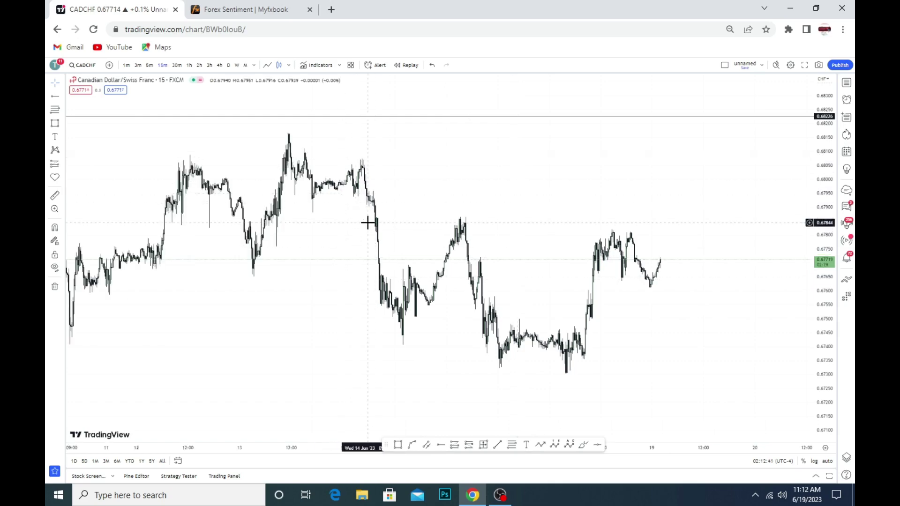
drag(367, 223, 253, 175)
scroll(482, 237, up, 3)
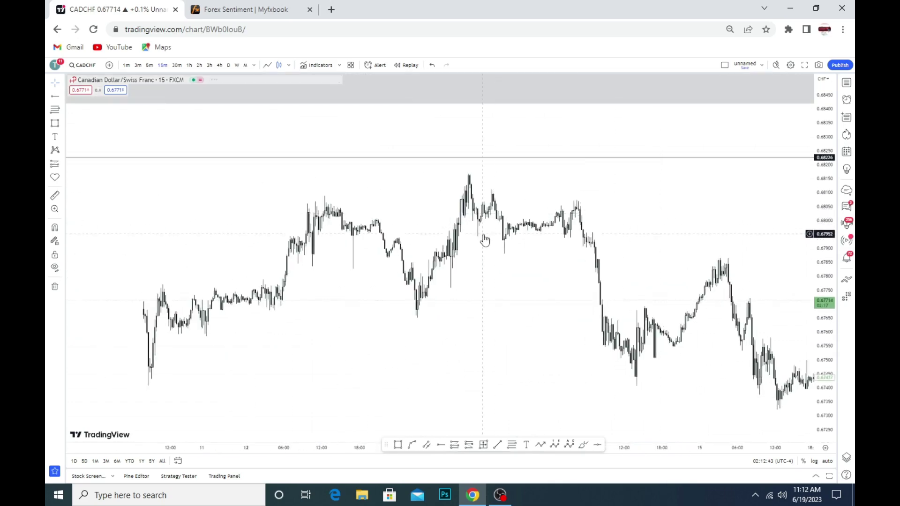
scroll(483, 233, up, 2)
scroll(483, 233, down, 3)
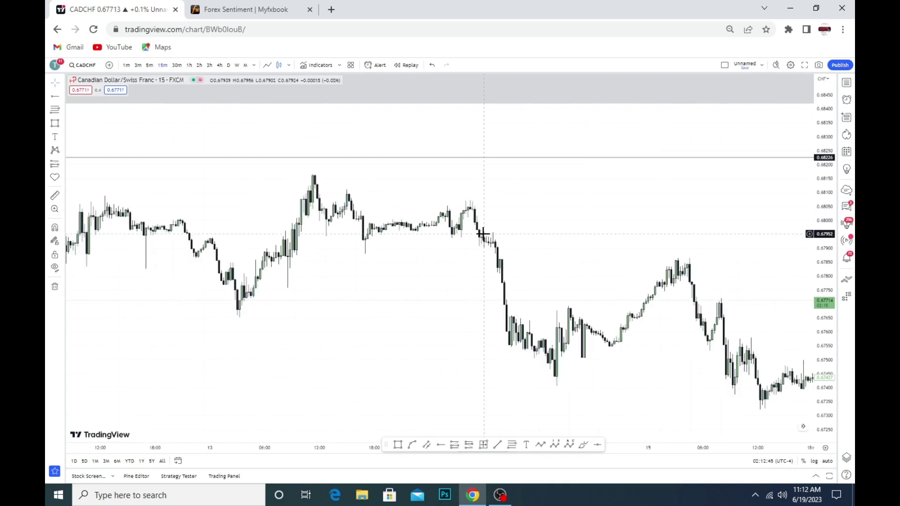
scroll(483, 233, down, 3)
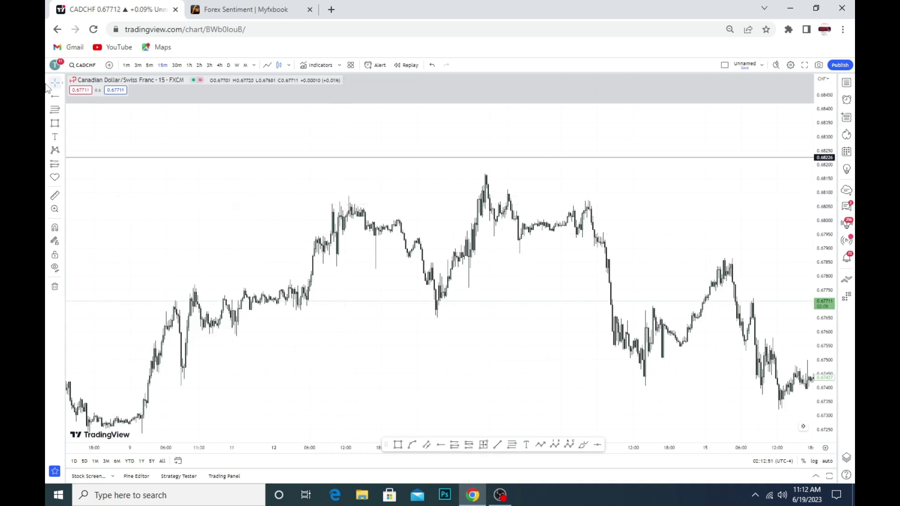
Add a horizontal level at 0.68089 and a thin grey supply zone just above it
click(331, 196)
scroll(467, 305, up, 2)
scroll(466, 306, up, 2)
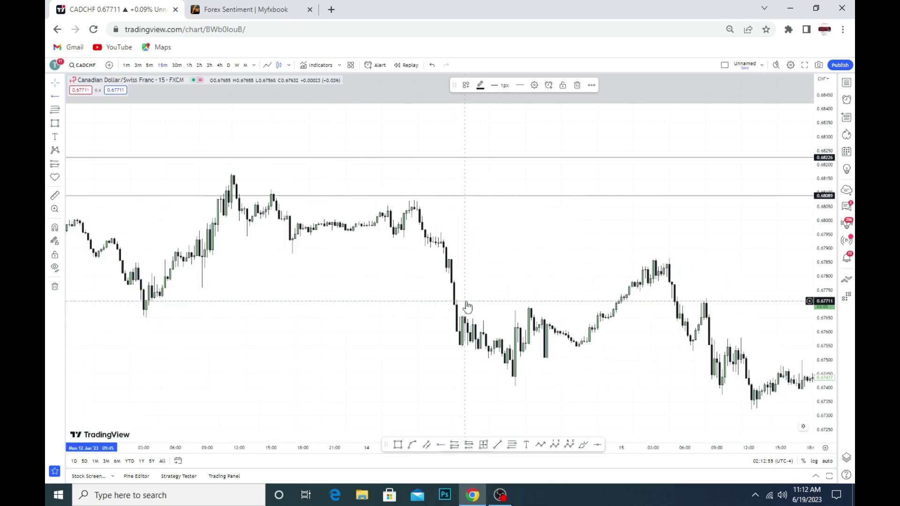
mouse_move(825, 350)
mouse_down()
mouse_move(769, 217)
mouse_move(382, 293)
mouse_up()
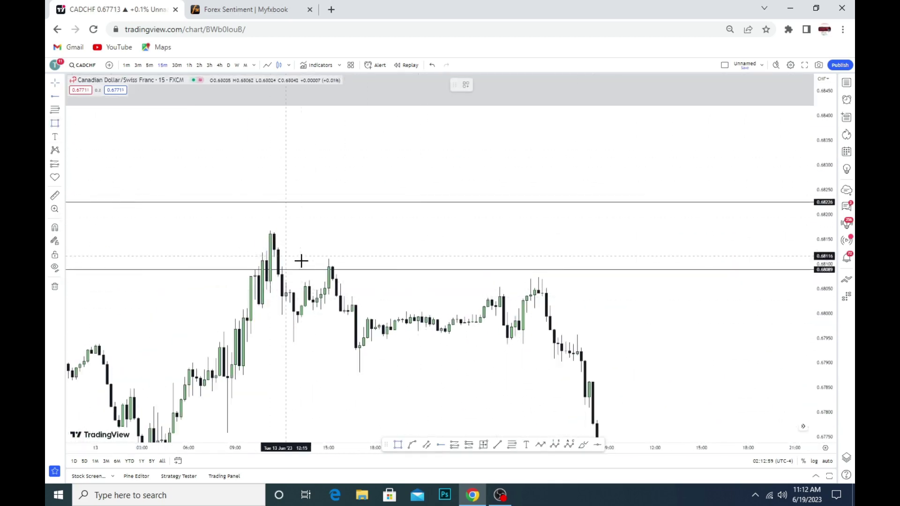
click(328, 261)
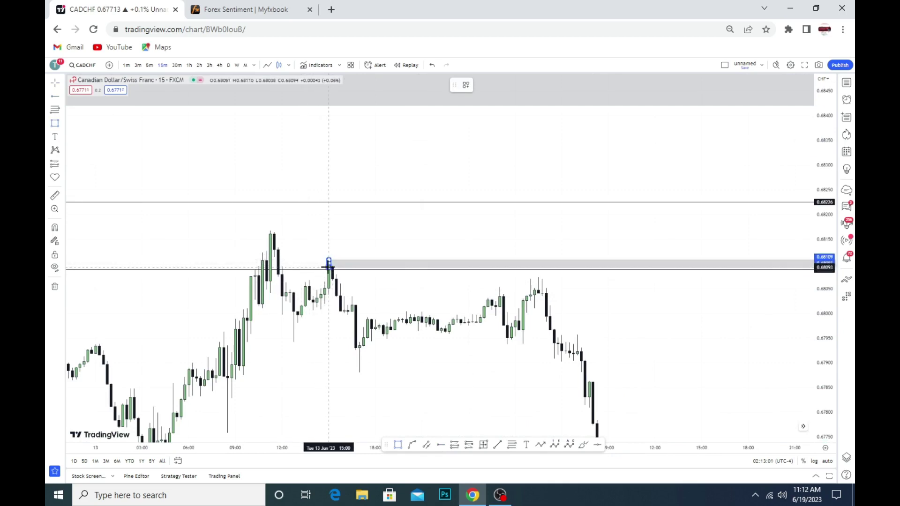
click(329, 268)
click(561, 327)
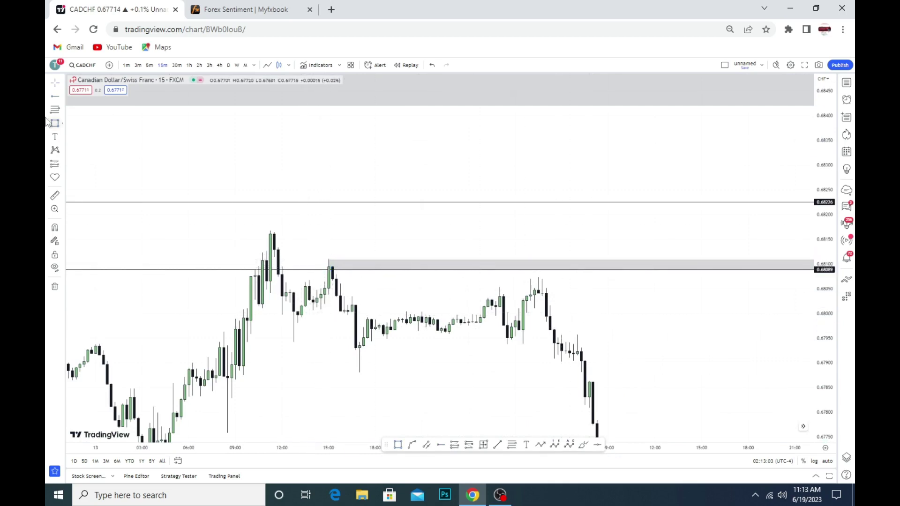
Place a horizontal ray at 0.68071 and frame the latest candles around the June 16 jump
click(483, 279)
scroll(675, 318, down, 3)
drag(733, 327, 382, 254)
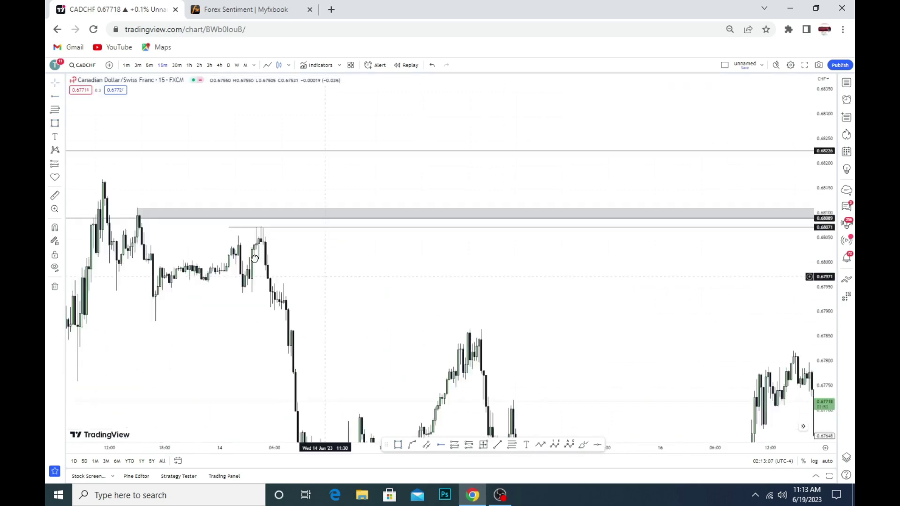
scroll(572, 220, down, 3)
scroll(572, 177, down, 3)
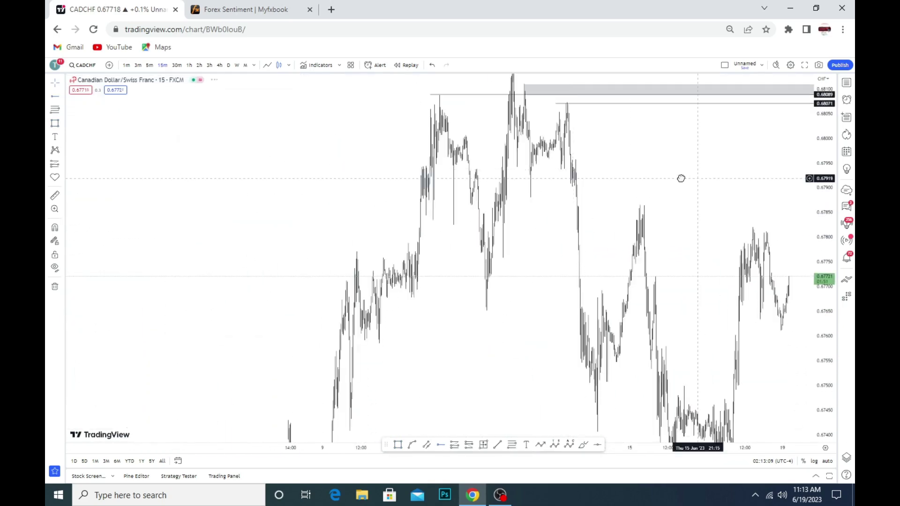
drag(679, 177, 491, 192)
scroll(825, 159, down, 3)
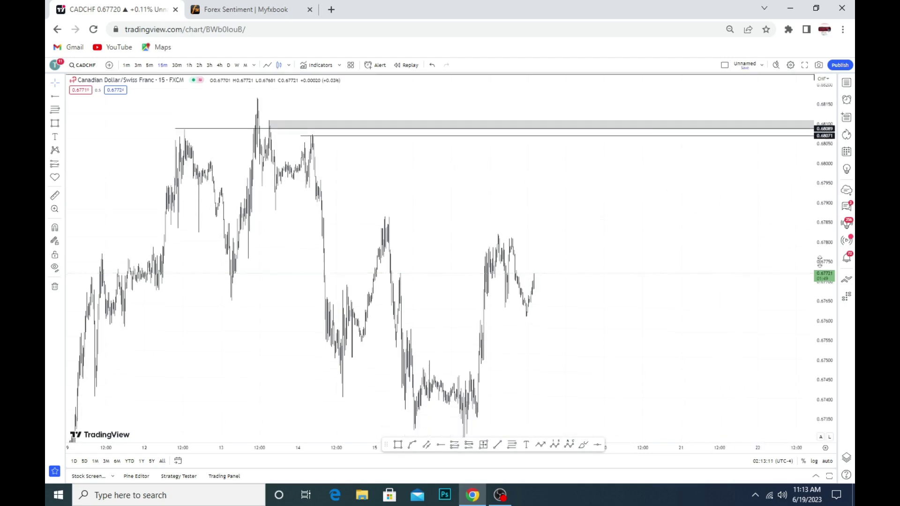
scroll(374, 271, up, 3)
drag(374, 271, 558, 310)
scroll(600, 307, up, 3)
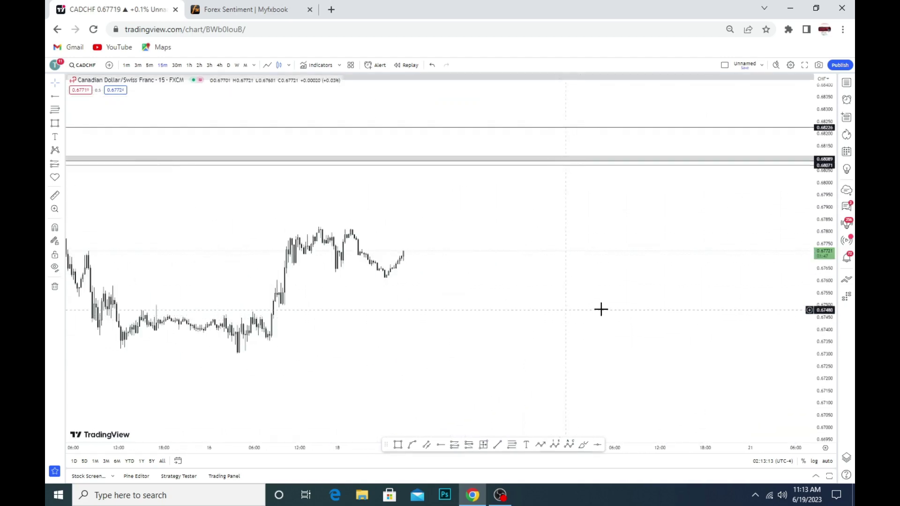
scroll(834, 387, up, 3)
scroll(626, 171, up, 3)
scroll(476, 297, up, 2)
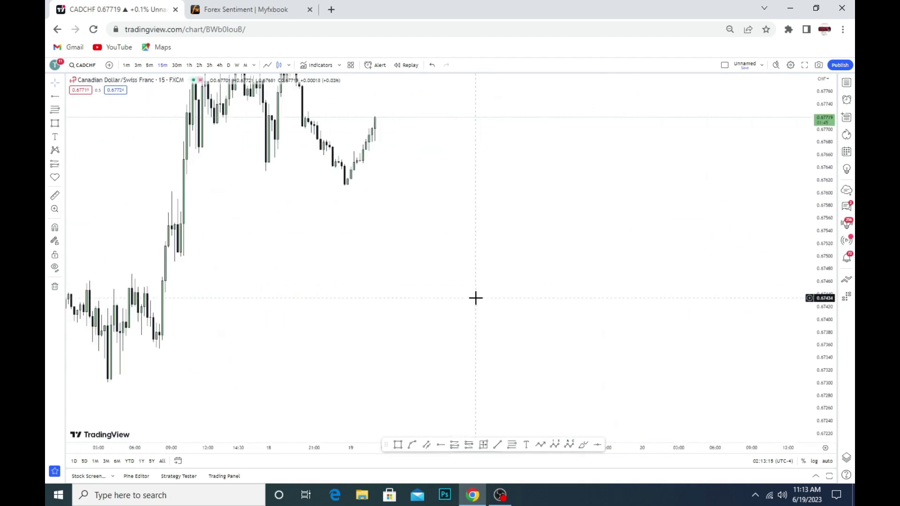
drag(476, 297, 514, 318)
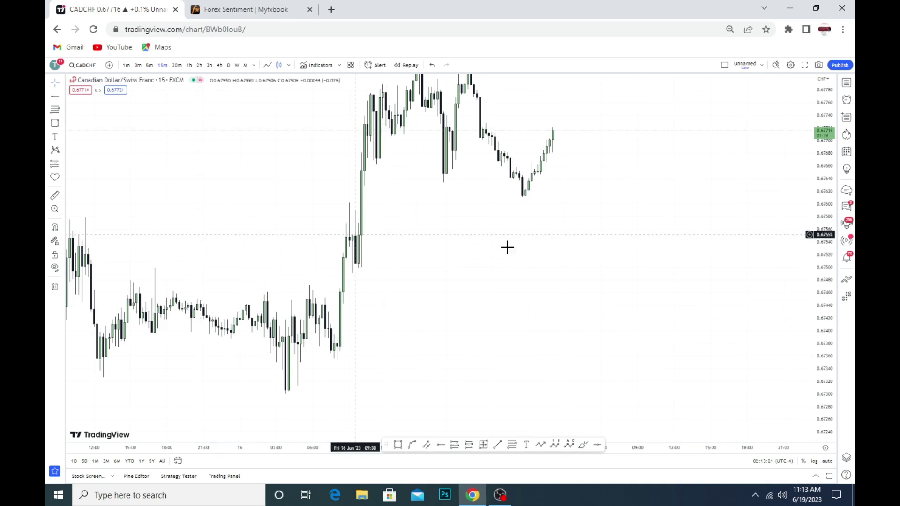
Fit all candles in view and draw a trial grey zone at the 16 Jun low near 0.6735
scroll(709, 246, down, 2)
drag(824, 202, 824, 310)
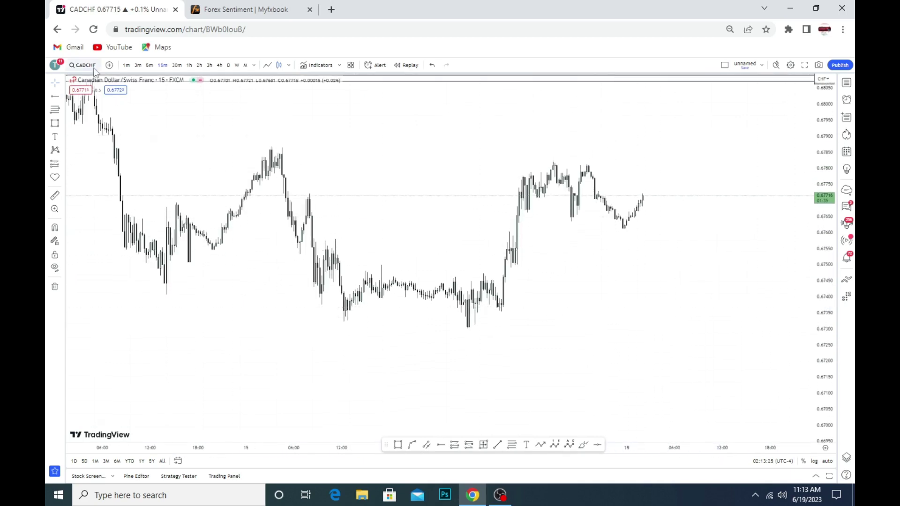
scroll(248, 272, down, 2)
scroll(248, 271, down, 2)
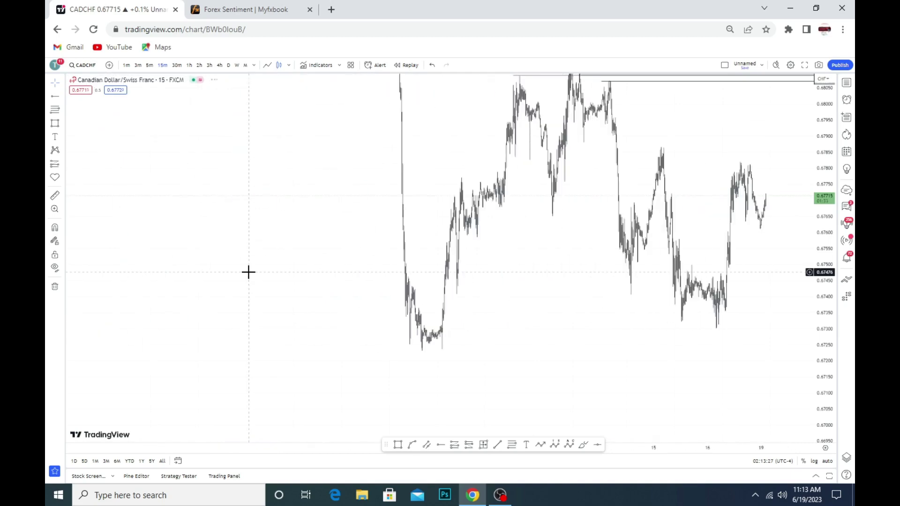
scroll(248, 272, up, 2)
scroll(249, 272, up, 2)
scroll(249, 271, up, 2)
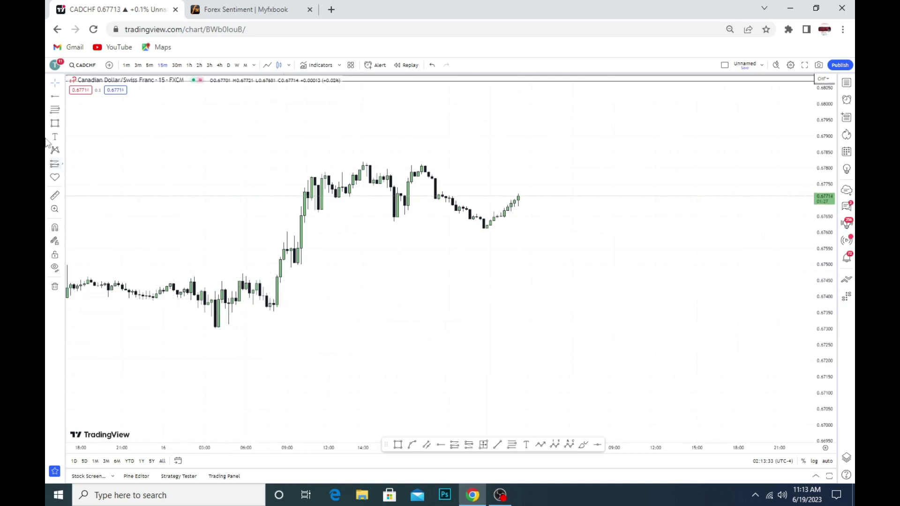
click(56, 124)
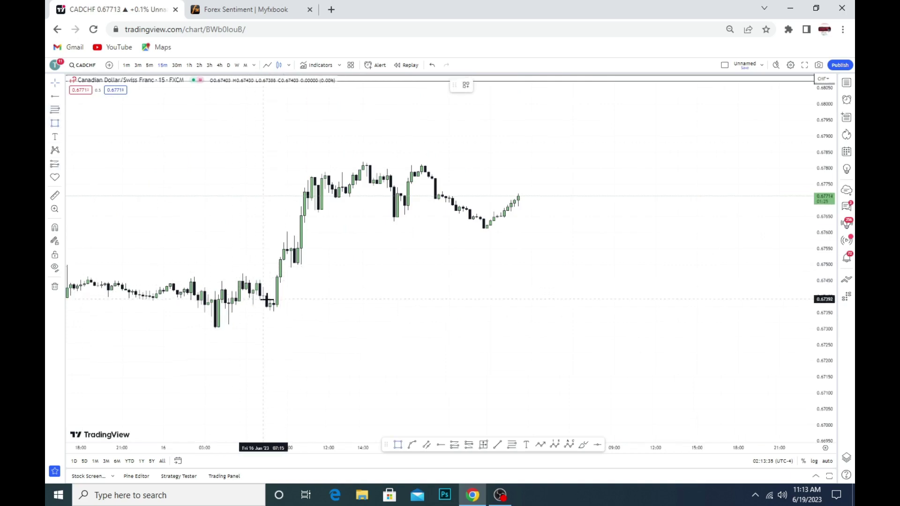
drag(274, 298, 272, 306)
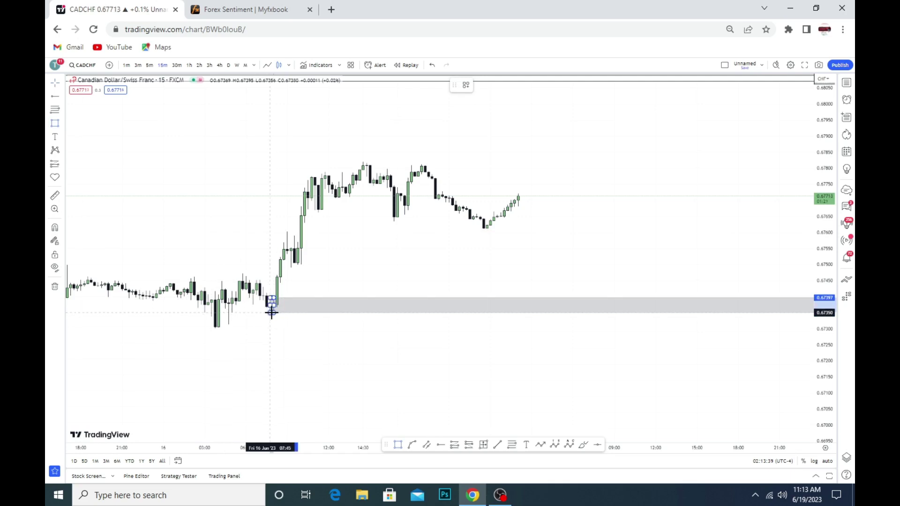
click(272, 312)
click(295, 323)
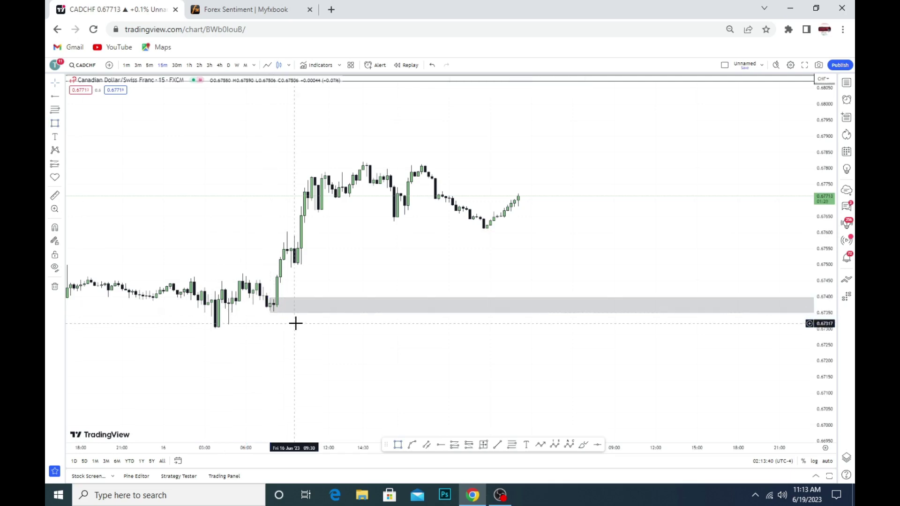
Delete the trial zone near 0.6735 and bring OBS Studio to the front
click(272, 310)
key(Delete)
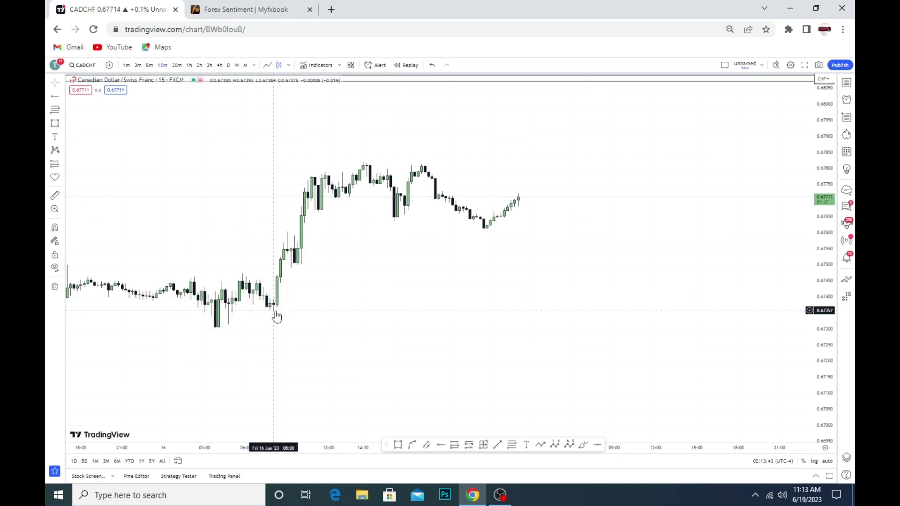
scroll(353, 305, down, 5)
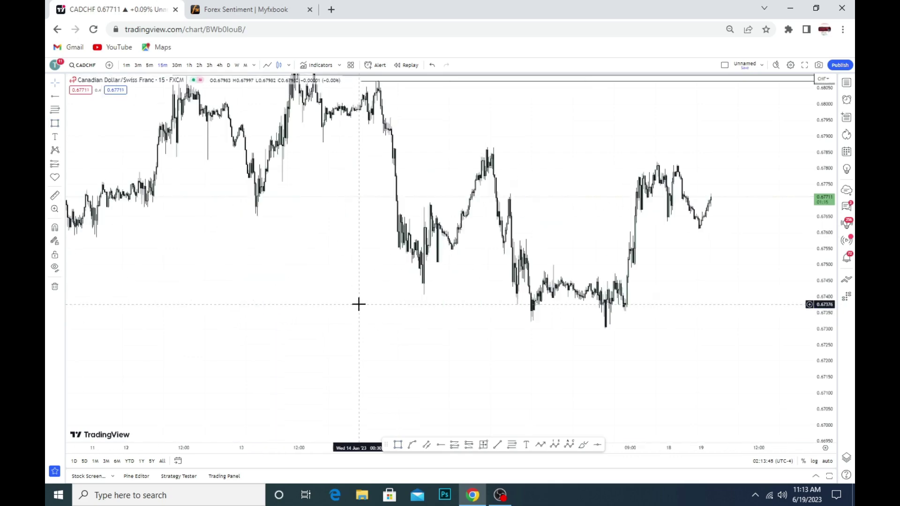
scroll(359, 304, up, 5)
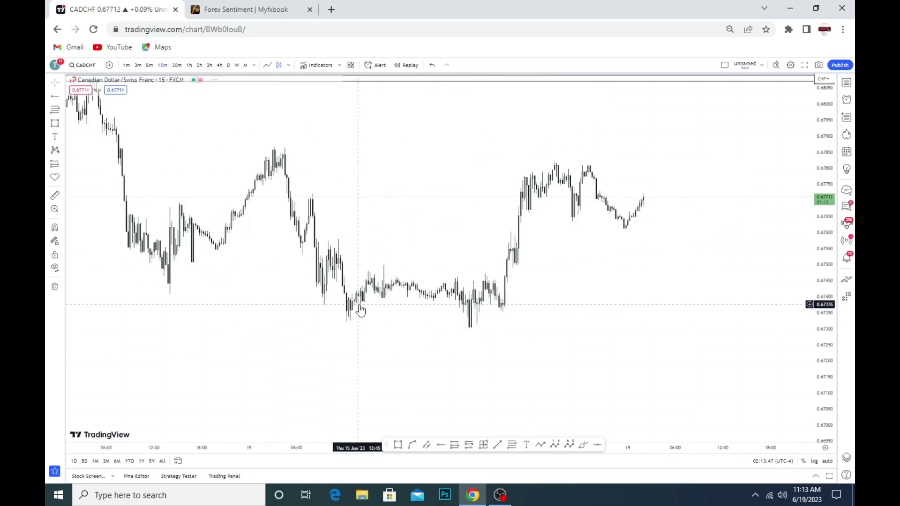
scroll(411, 266, down, 3)
scroll(411, 267, down, 2)
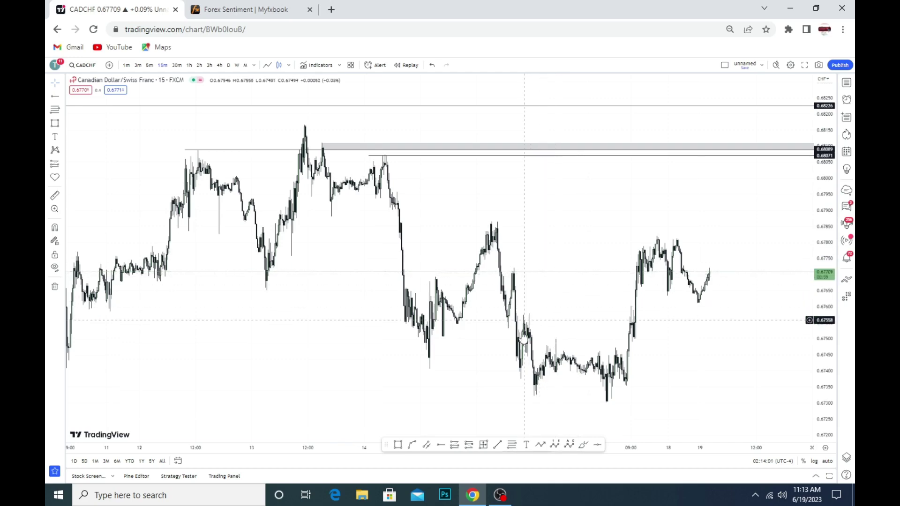
click(501, 497)
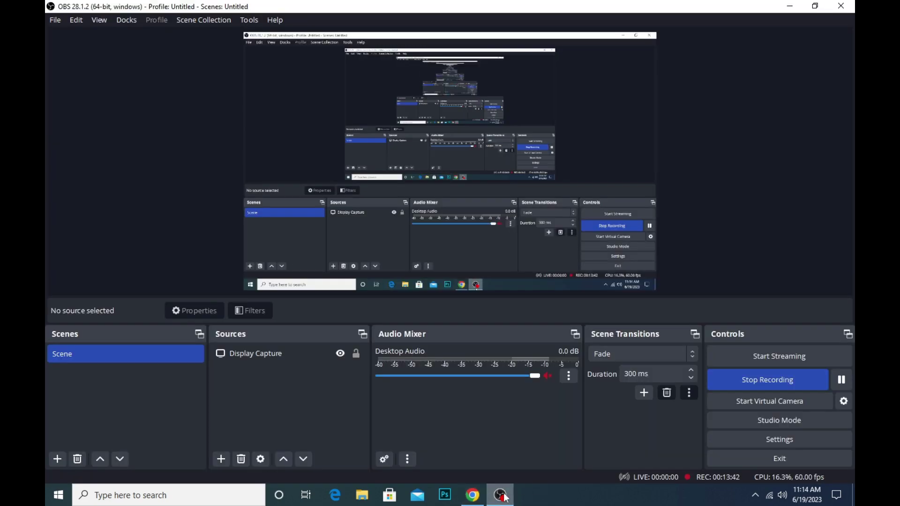